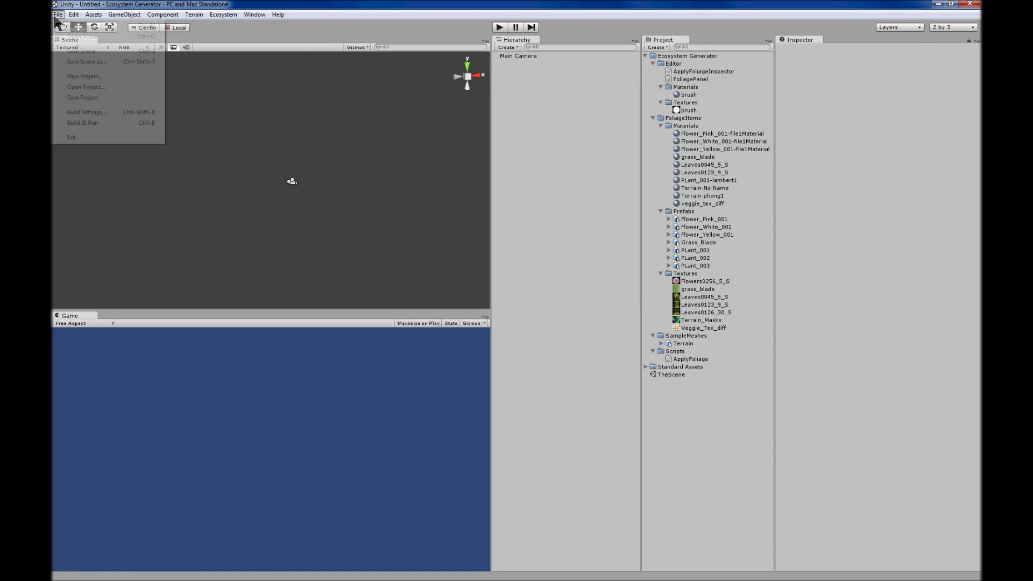
Step: Open the Ecosystem Foliage Panel, dock it below the Hierarchy, and enlarge it to about half the column height
left_click(360, 237)
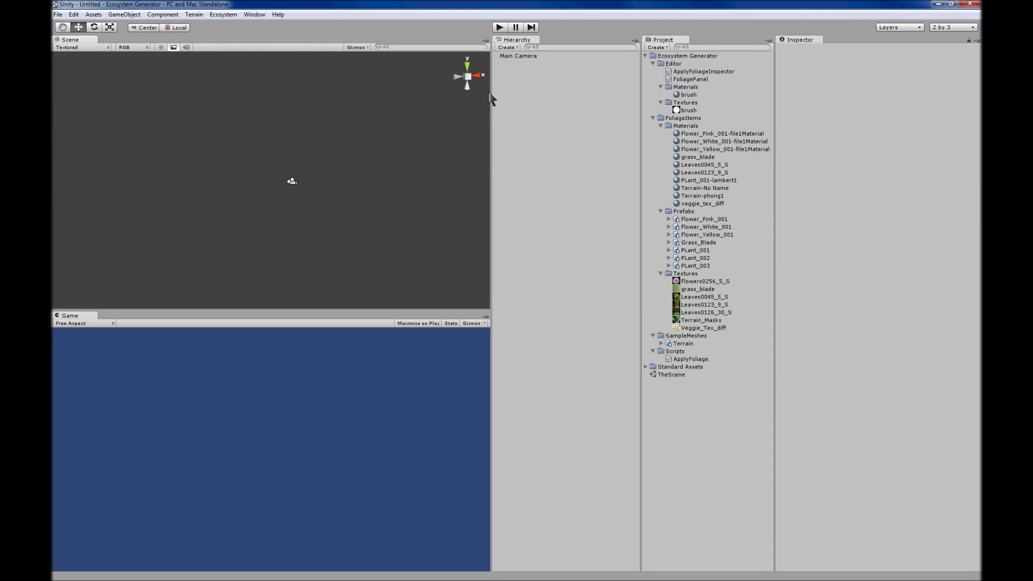
left_click(255, 14)
mouse_move(228, 49)
left_click(226, 15)
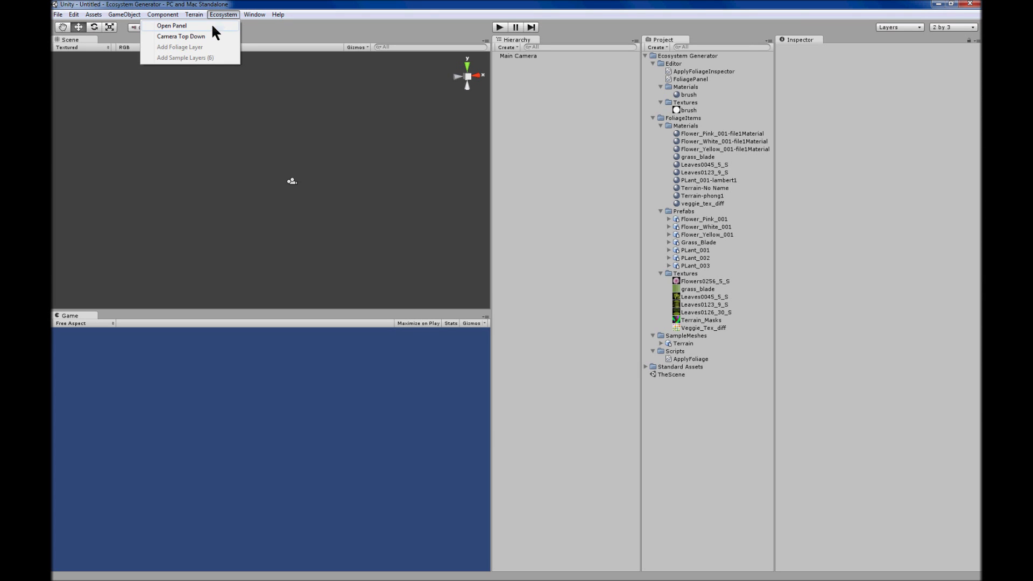
left_click(213, 25)
left_click_drag(467, 304, 574, 463)
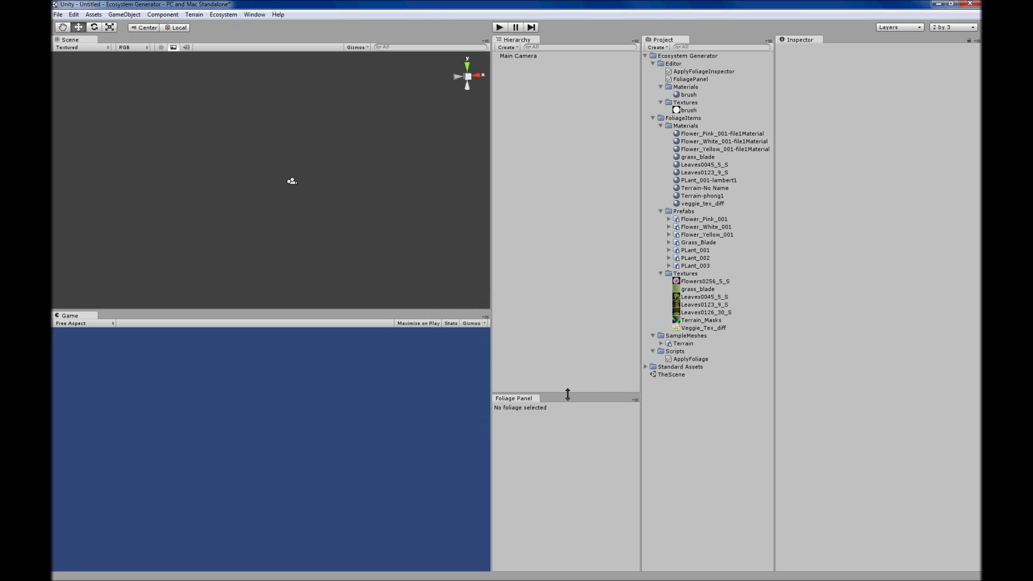
left_click_drag(567, 395, 565, 265)
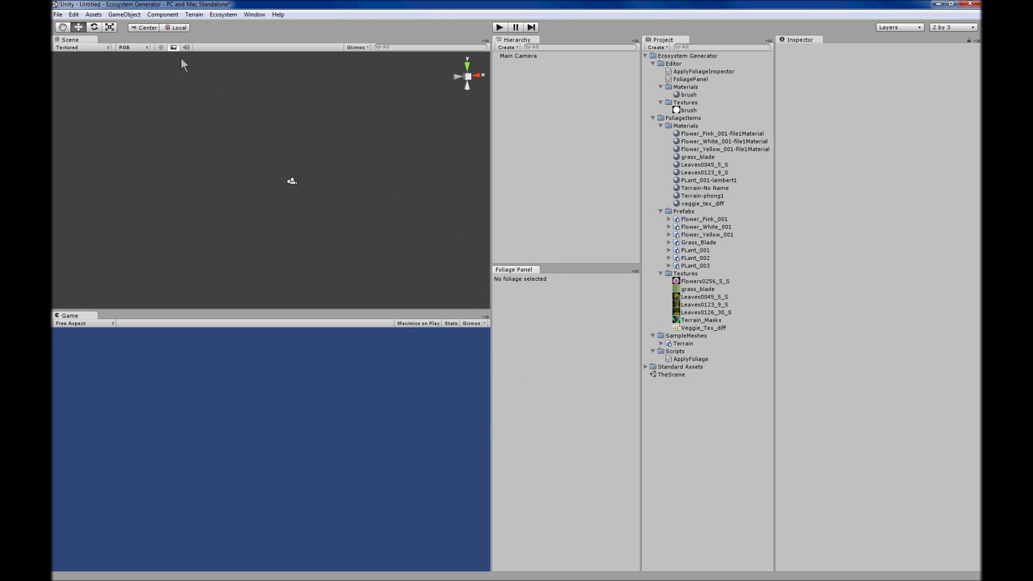
Step: Add a capsule to the scene
left_click(94, 15)
mouse_move(113, 13)
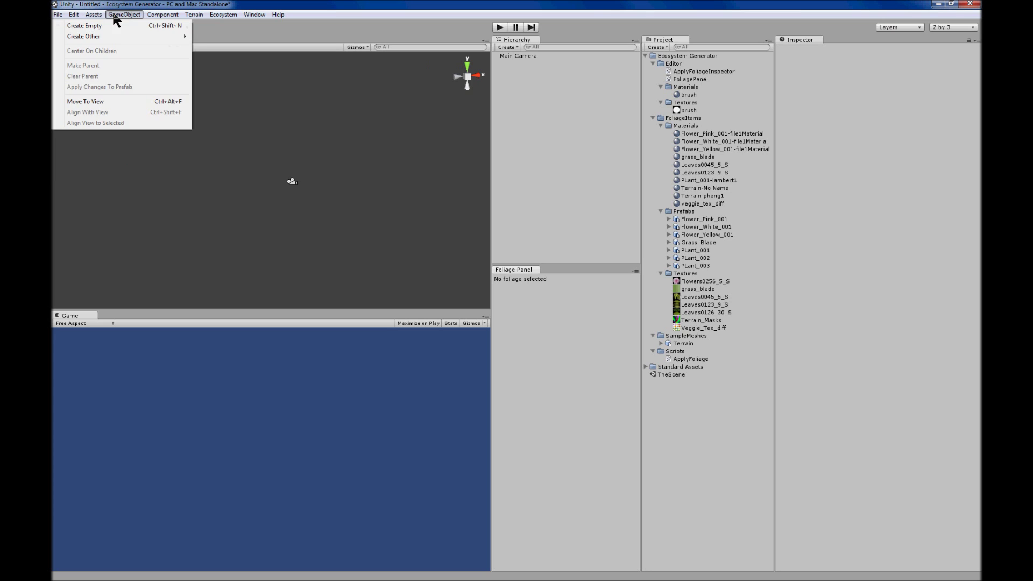
mouse_move(112, 34)
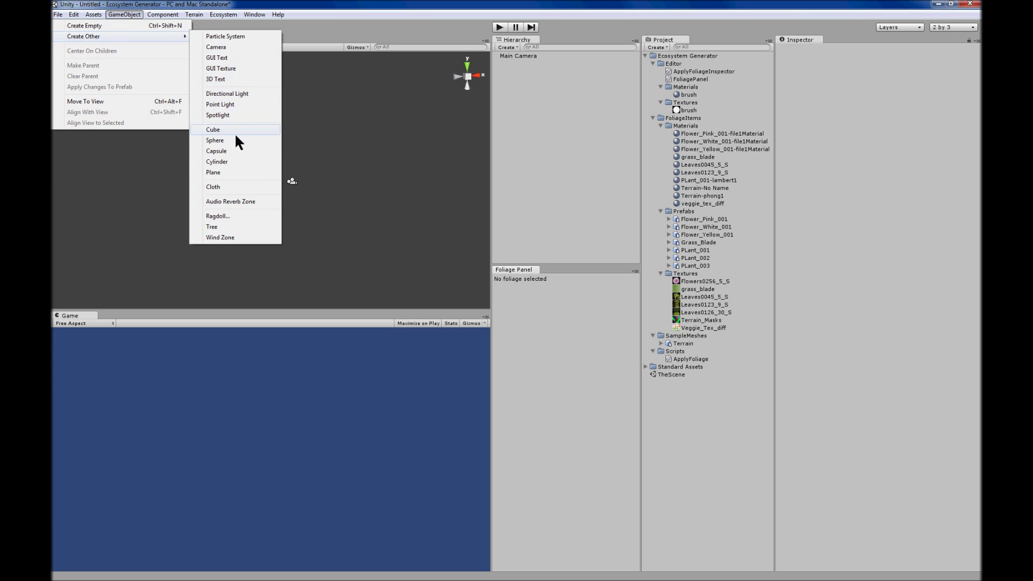
left_click(237, 156)
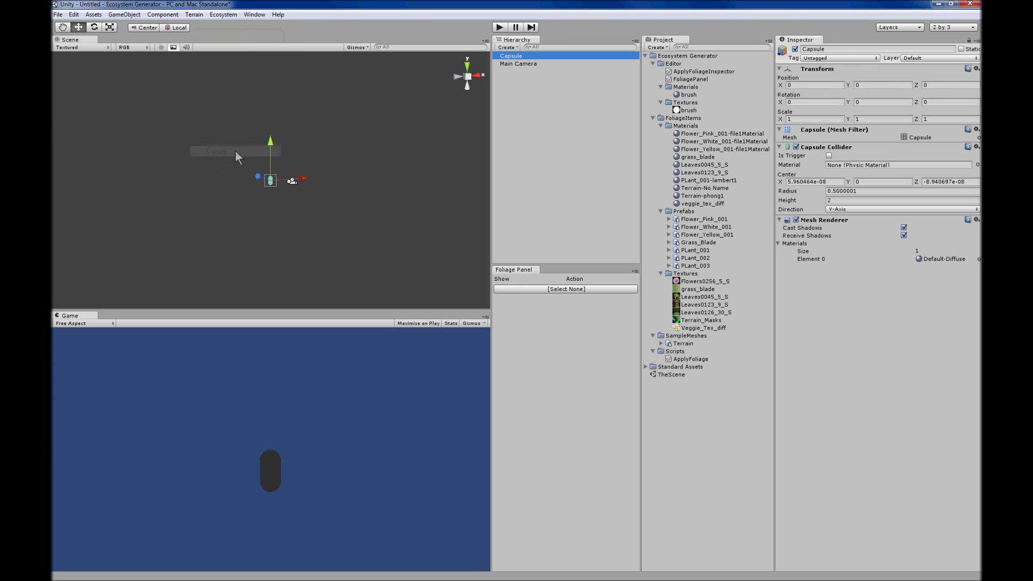
key("f")
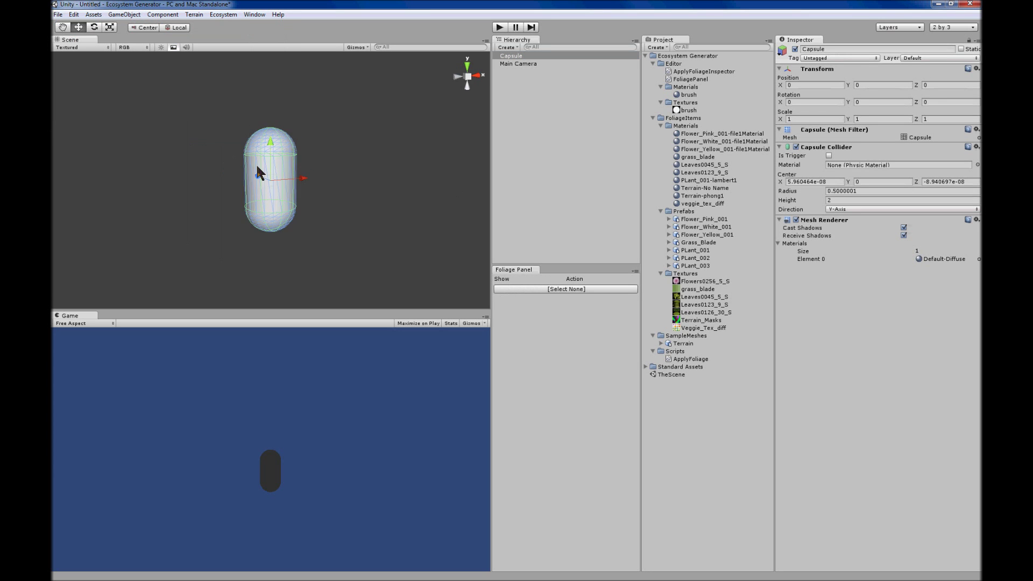
Step: Rotate the capsule about its Z axis to about -53 degrees
key("r")
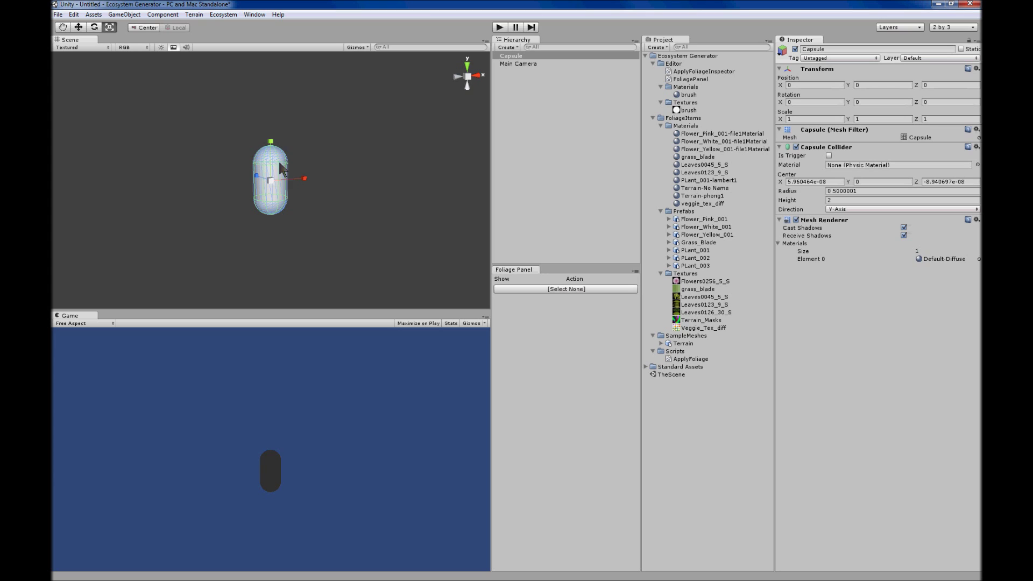
key("e")
left_click_drag(288, 150, 334, 180)
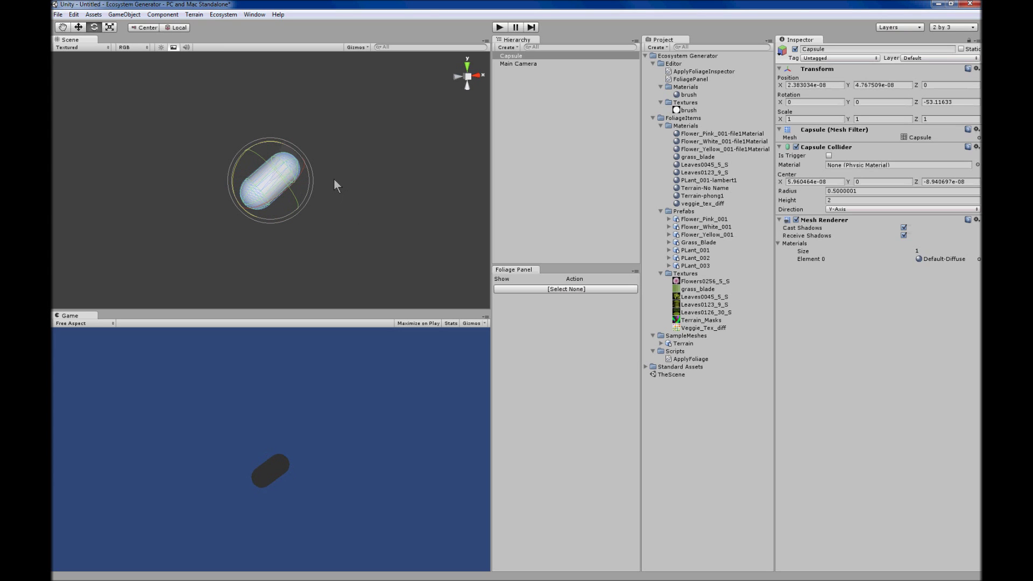
Step: Add the six sample foliage layers to the capsule, and hide Layer2 through Layer6
left_click(222, 14)
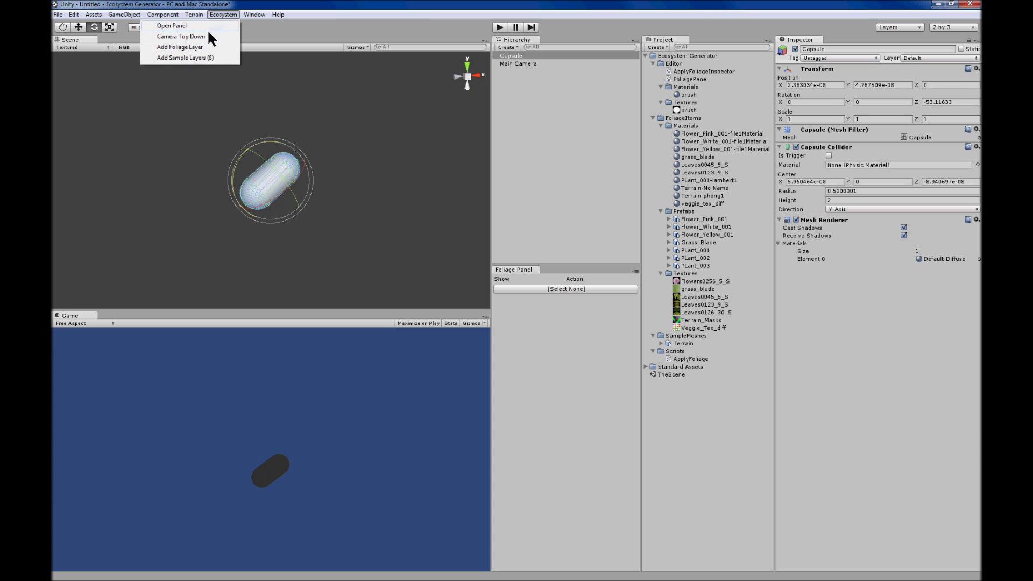
left_click(207, 61)
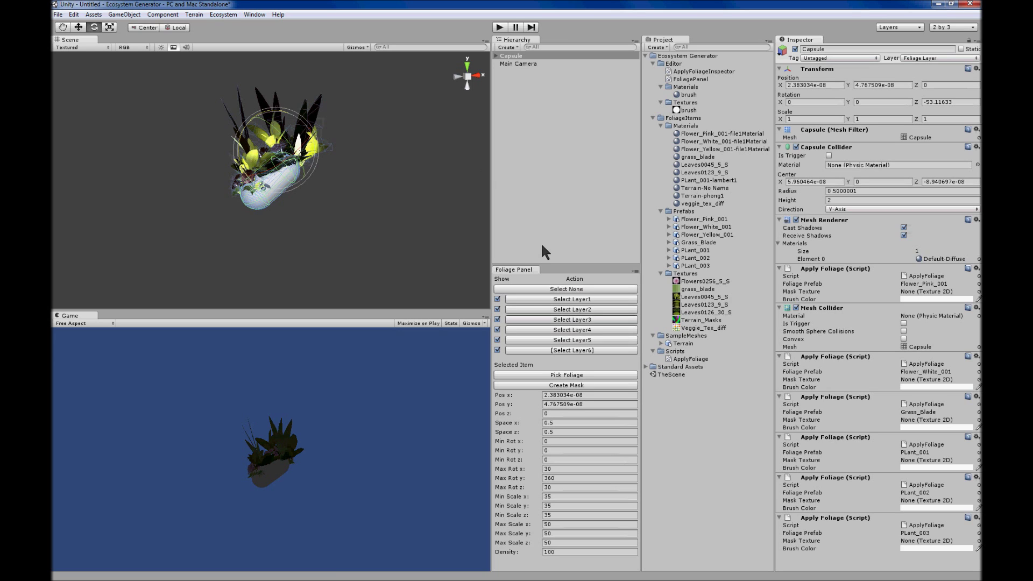
left_click(497, 309)
left_click(497, 320)
left_click(498, 330)
left_click(497, 340)
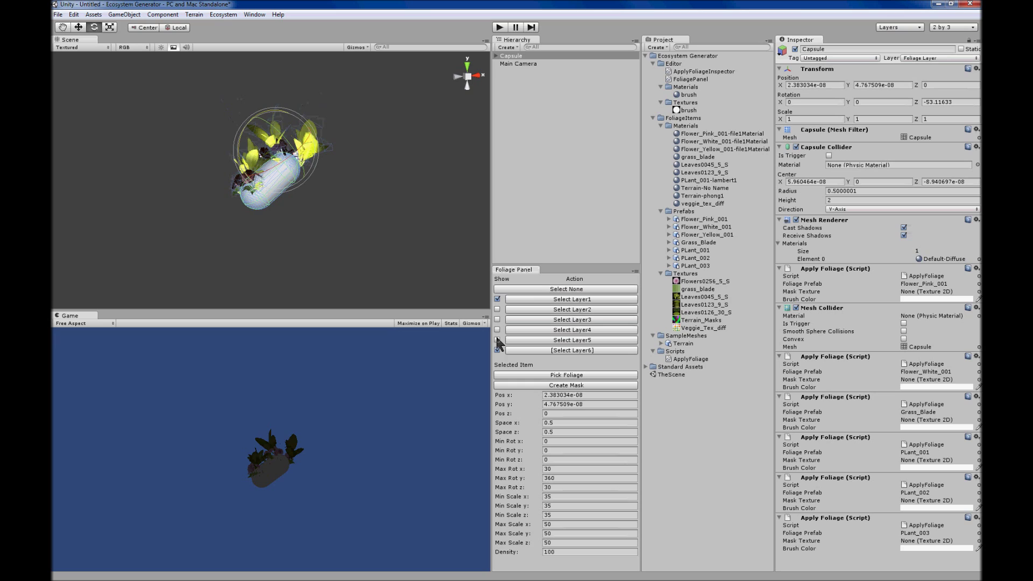
left_click(497, 350)
Step: Make Layer1 the active foliage layer, and toggle its visibility off and back on
left_click(532, 297)
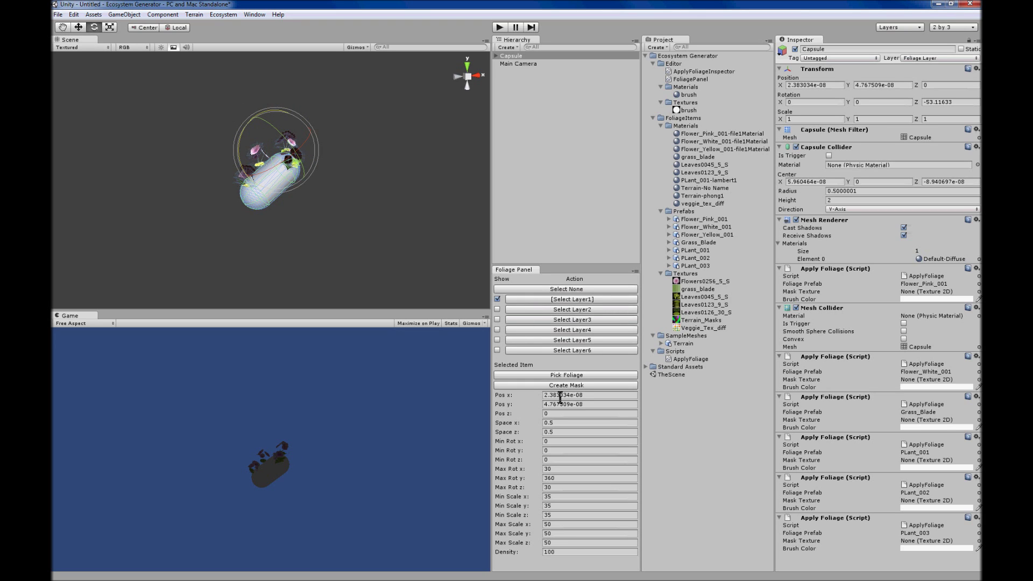
left_click(497, 299)
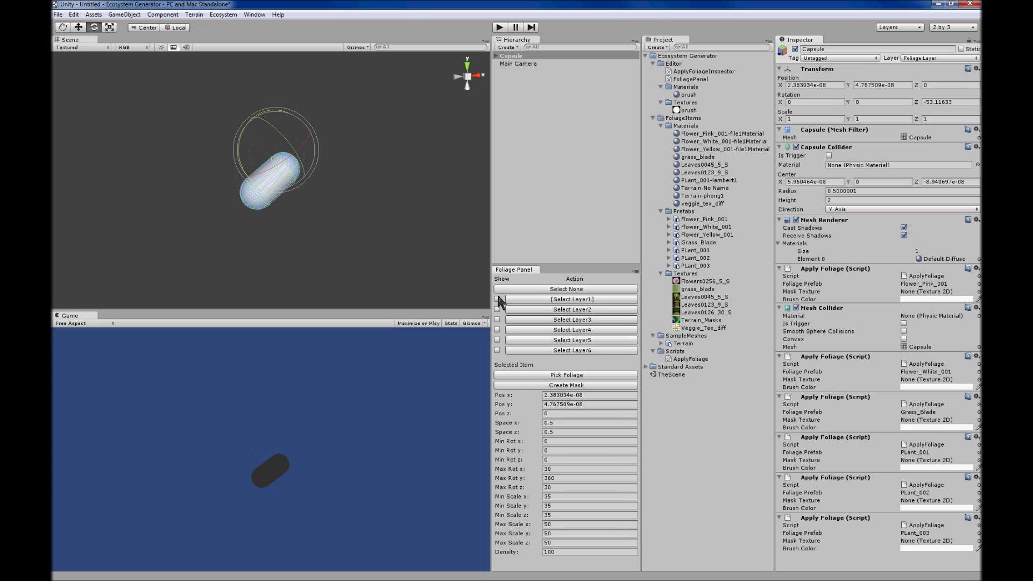
left_click(497, 299)
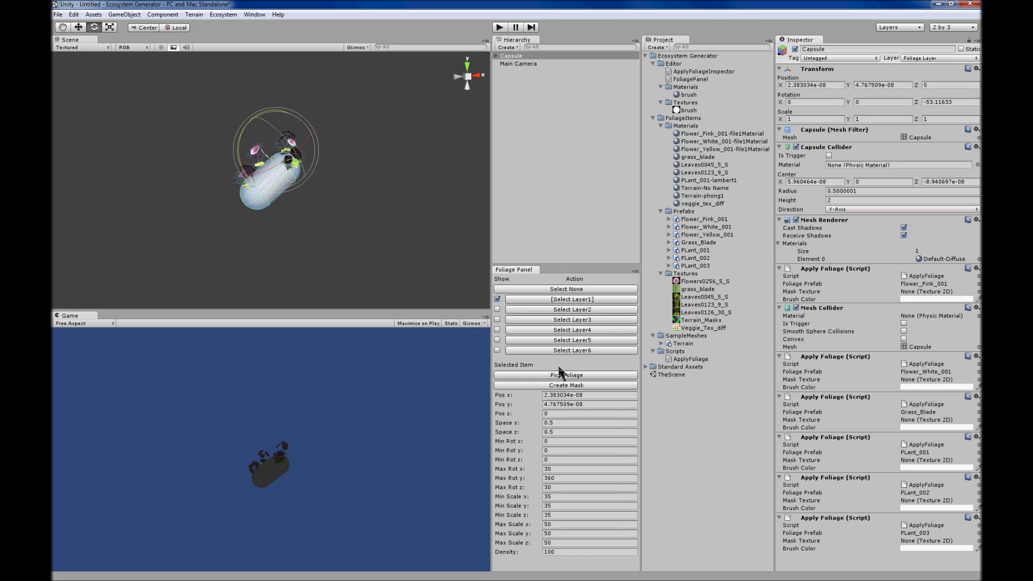
Step: Extend the Foliage Panel upward to give its layer settings more room
left_click_drag(556, 267, 567, 226)
scroll(639, 373, "down", 3)
scroll(640, 426, "up", 3)
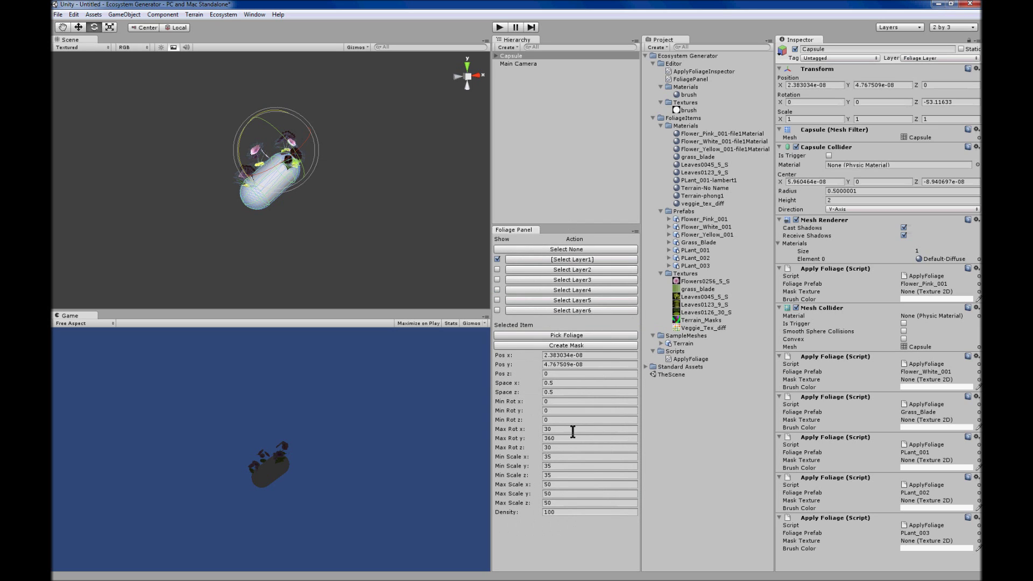
Step: Set Layer1's minimum scale to 10 on x, y and z
left_click(557, 456)
type("10")
key("Tab")
type("10")
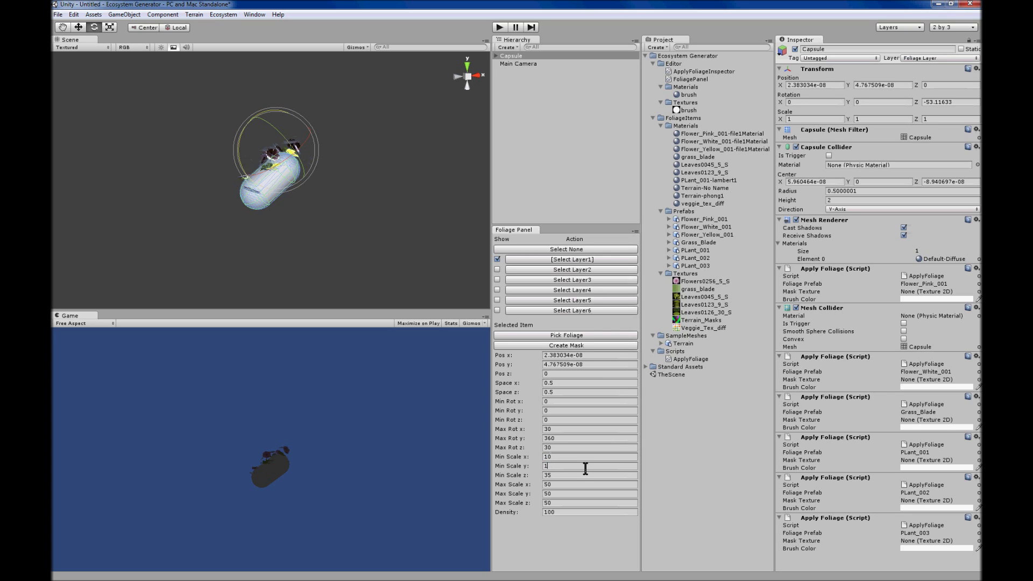
key("Tab")
type("10")
Step: Set Layer1's maximum scale to 20 on all axes, and raise its minimum x, y and z scales to about 12.26, 14.95 and 13.70
key("Tab")
type("20")
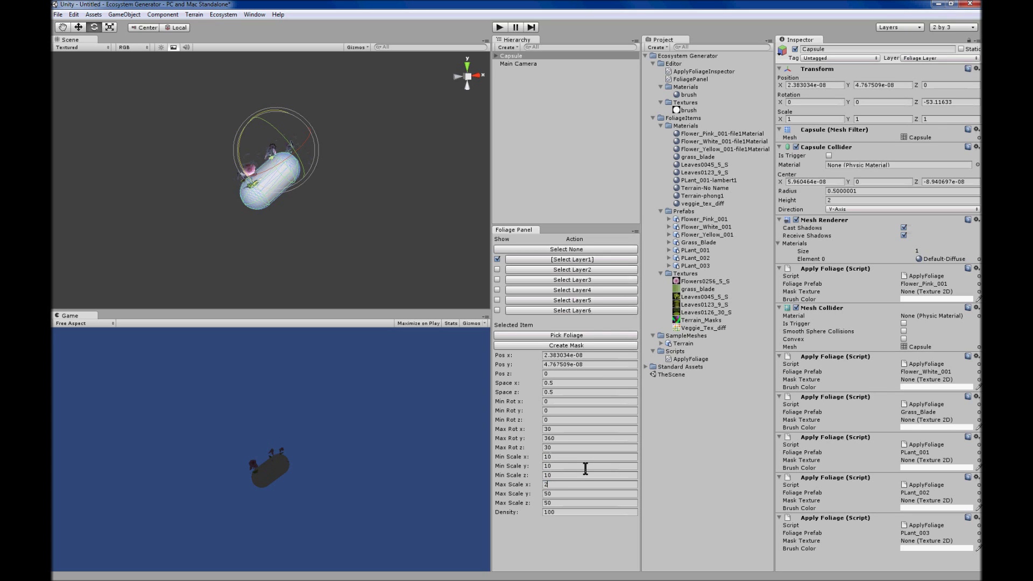
key("Tab")
type("20")
key("Tab")
type("20")
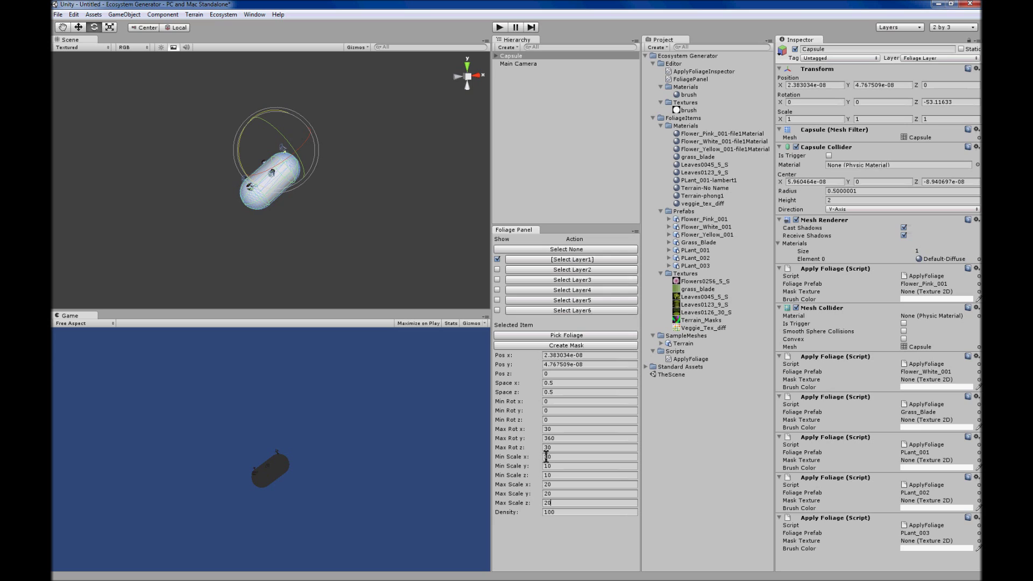
left_click_drag(541, 460, 574, 464)
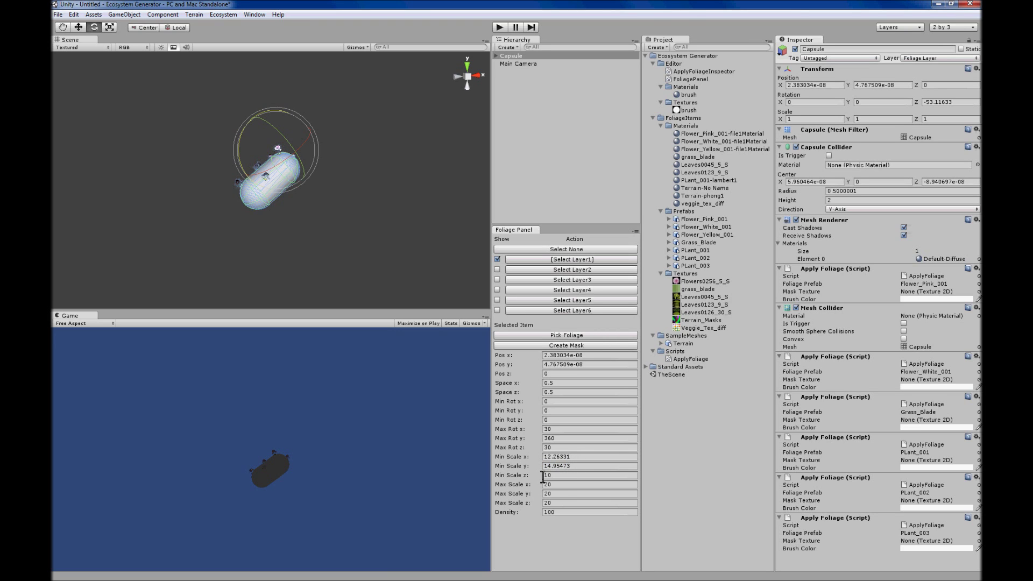
left_click_drag(546, 476, 565, 476)
Step: Set Layer1's minimum scale to 30 on x, y and z
left_click(579, 456)
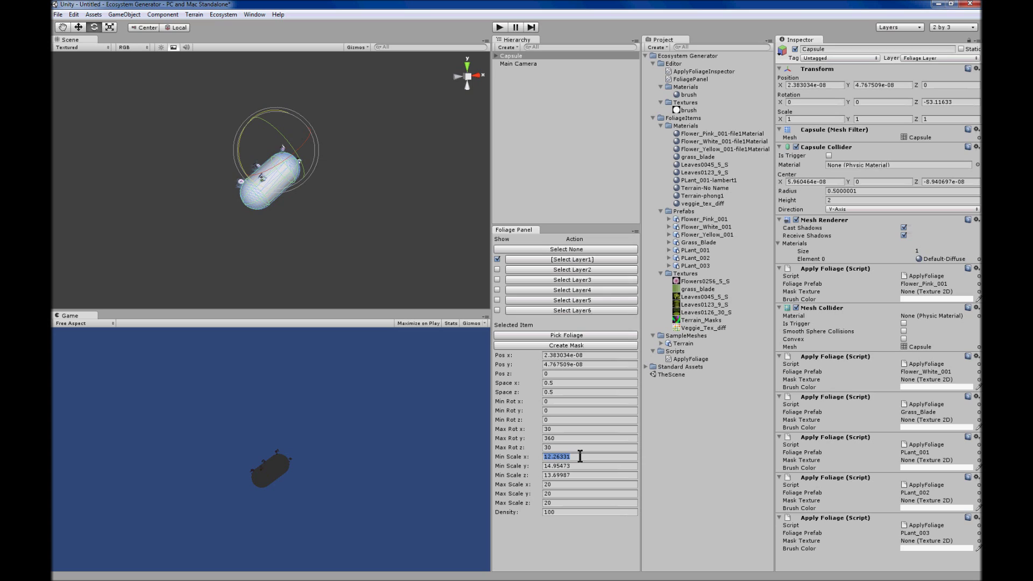
type("30")
key("Tab")
type("30")
key("Tab")
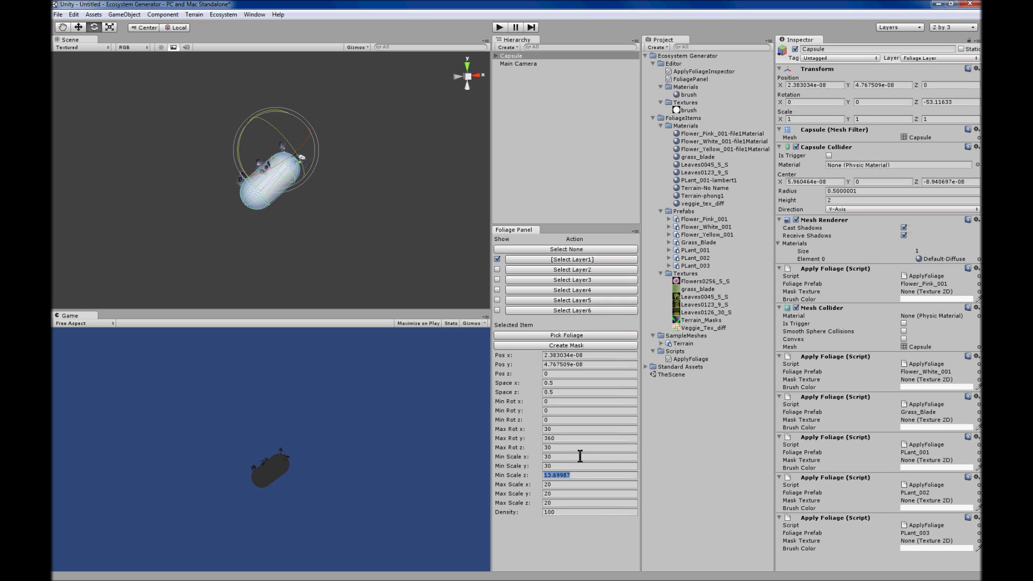
type("30")
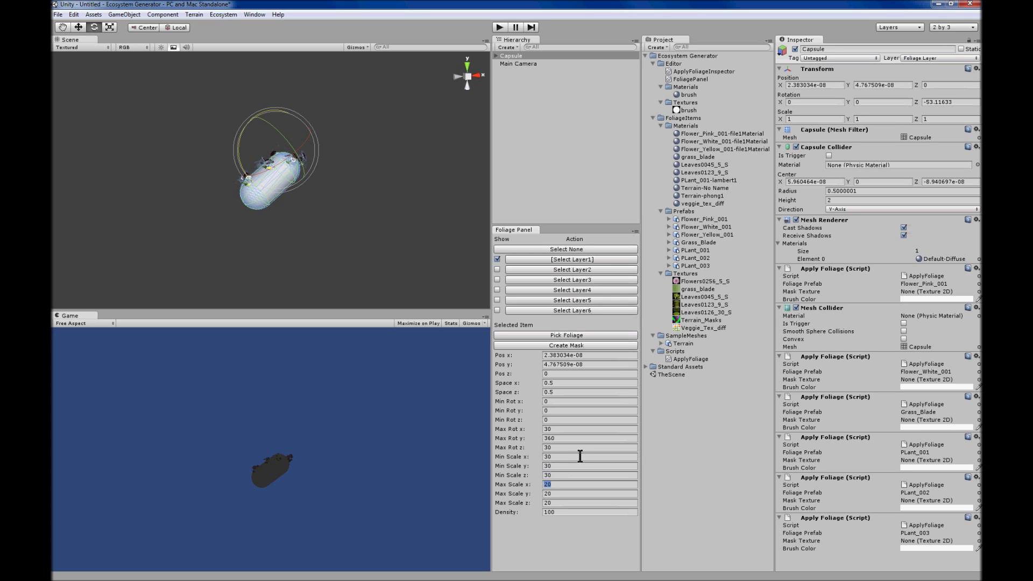
Step: Set Layer1's maximum scale to 50 on x, y and z
type("50")
key("Tab")
type("50")
key("Tab")
type("50")
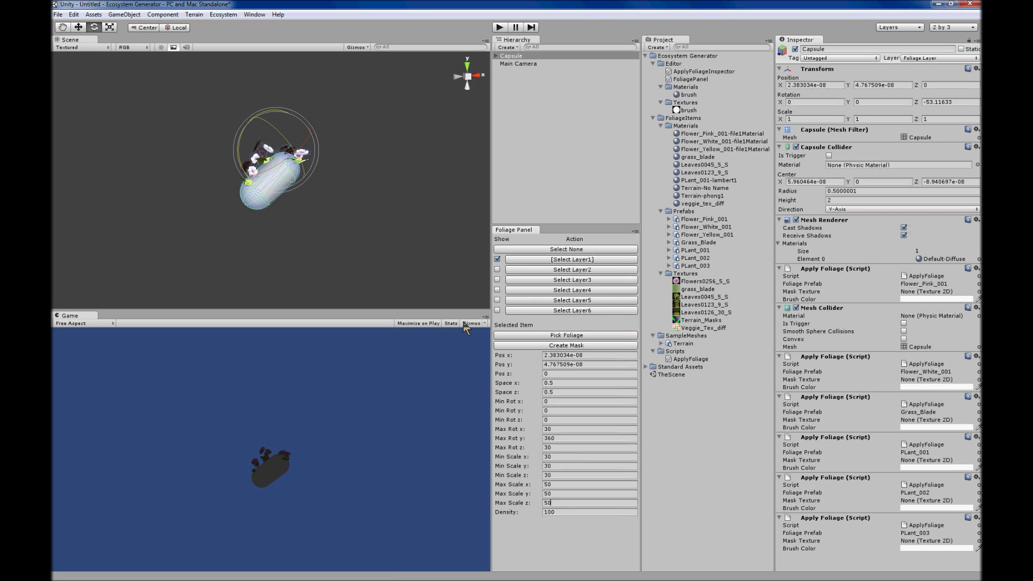
Step: Scale the capsule uniformly to about 2.5 and switch to the Move tool
left_click(288, 231)
left_click(258, 188)
key("r")
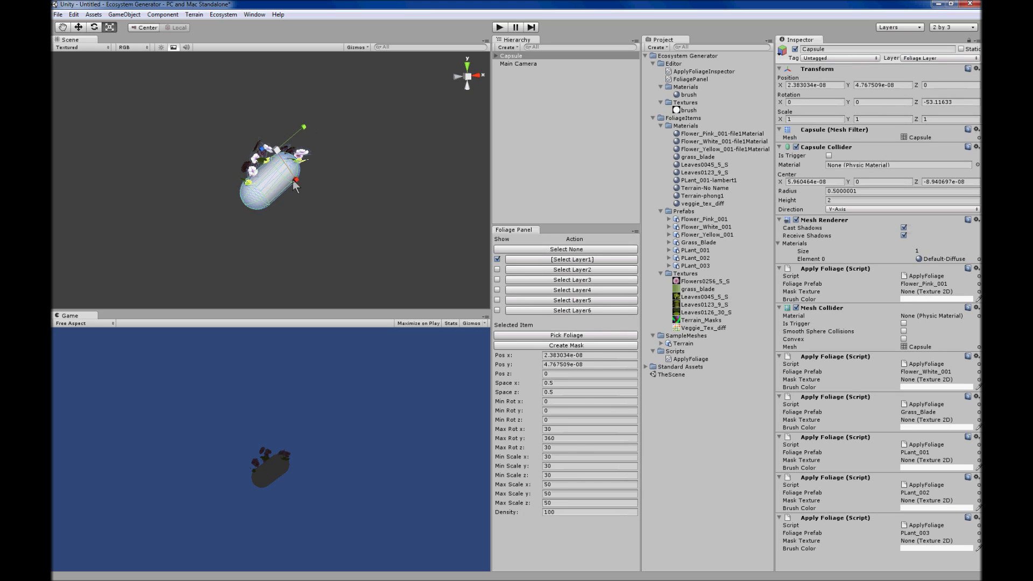
left_click_drag(278, 156, 351, 141)
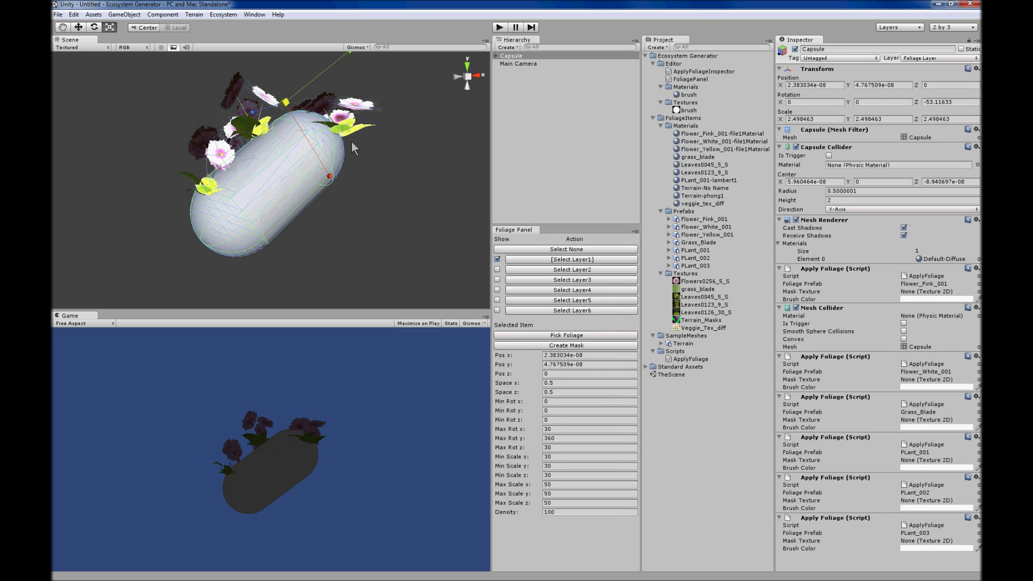
key("w")
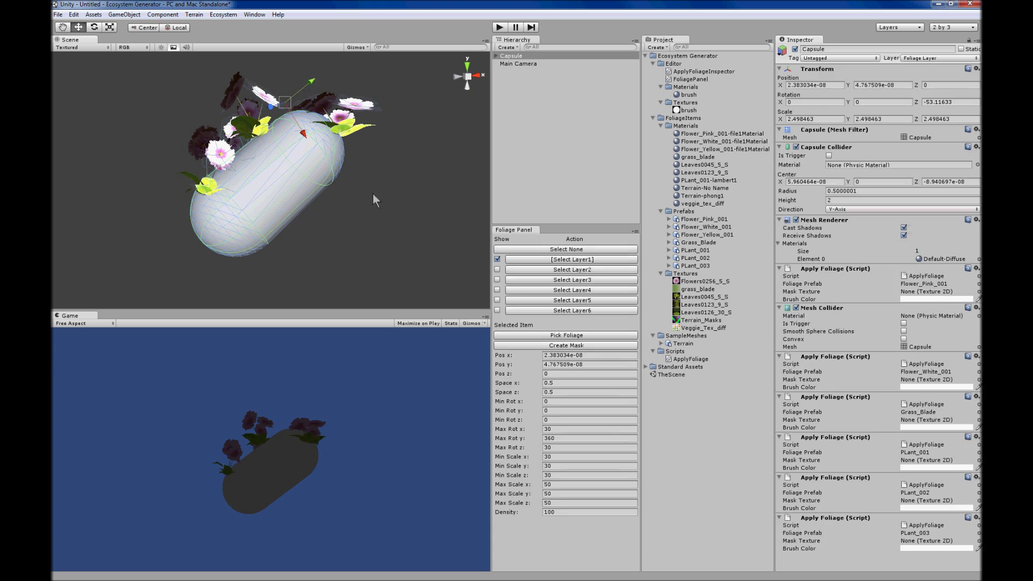
Step: Toggle Layer1's visibility off and on for the scaled capsule, and set its Max Scale z to 60
left_click(373, 194)
left_click(297, 208)
left_click(497, 259)
left_click(497, 260)
type("60")
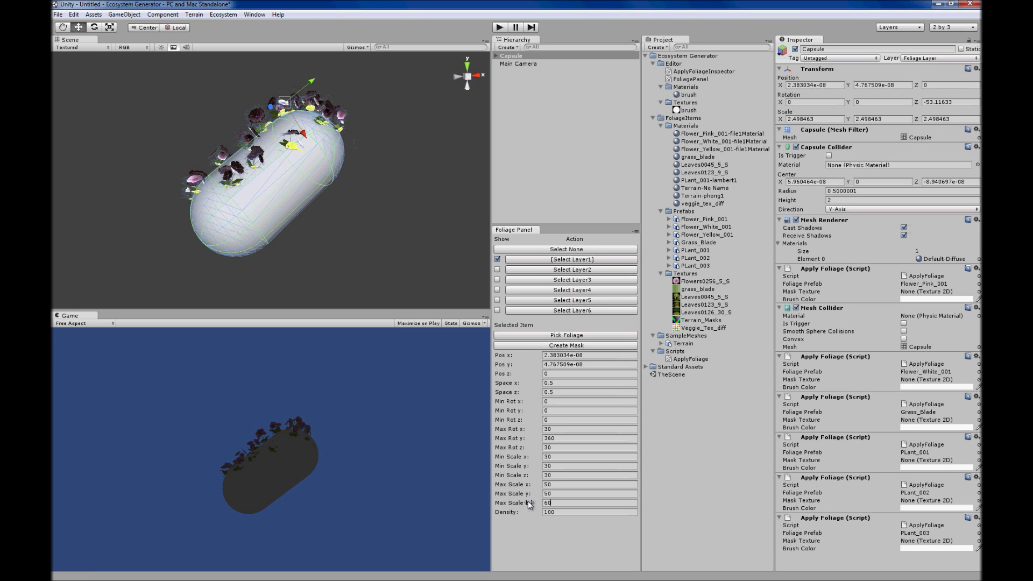
Step: Reselect the capsule and shift its X position to about 0.43
left_click(324, 250)
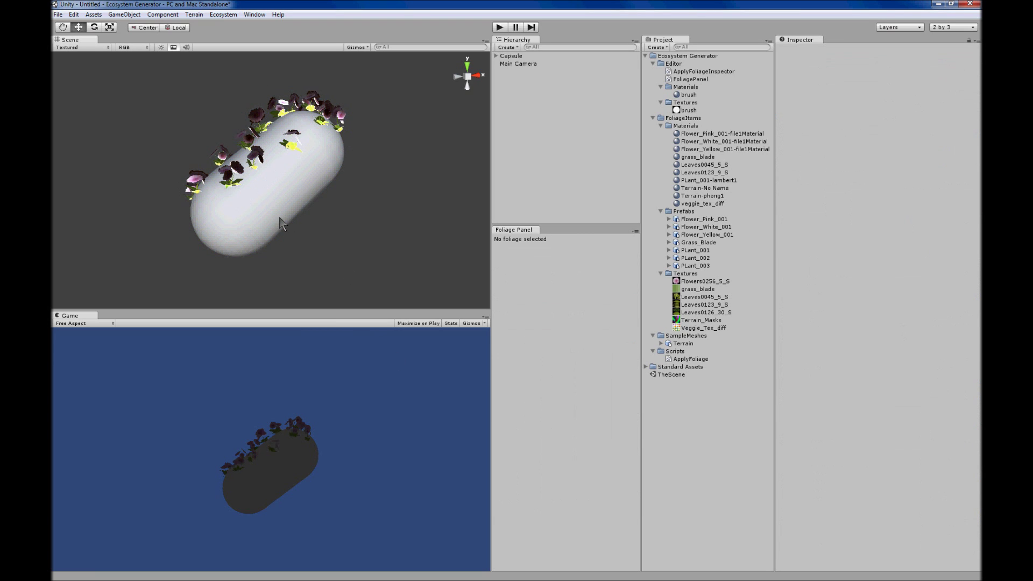
left_click(301, 214)
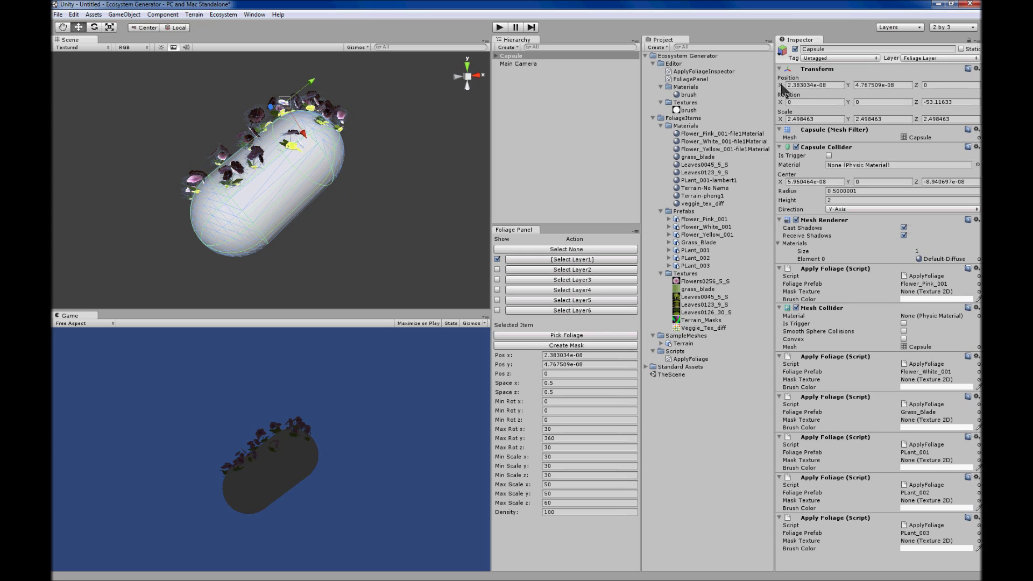
mouse_move(781, 85)
left_mouse_down()
mouse_move(763, 88)
mouse_move(783, 87)
left_mouse_up()
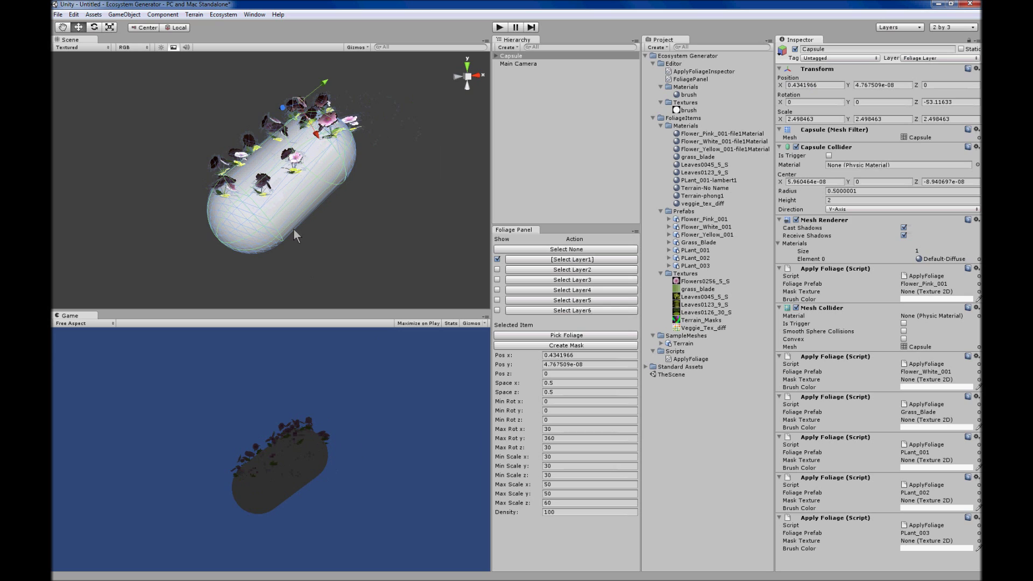
Step: Add a directional light to the scene
left_click(115, 13)
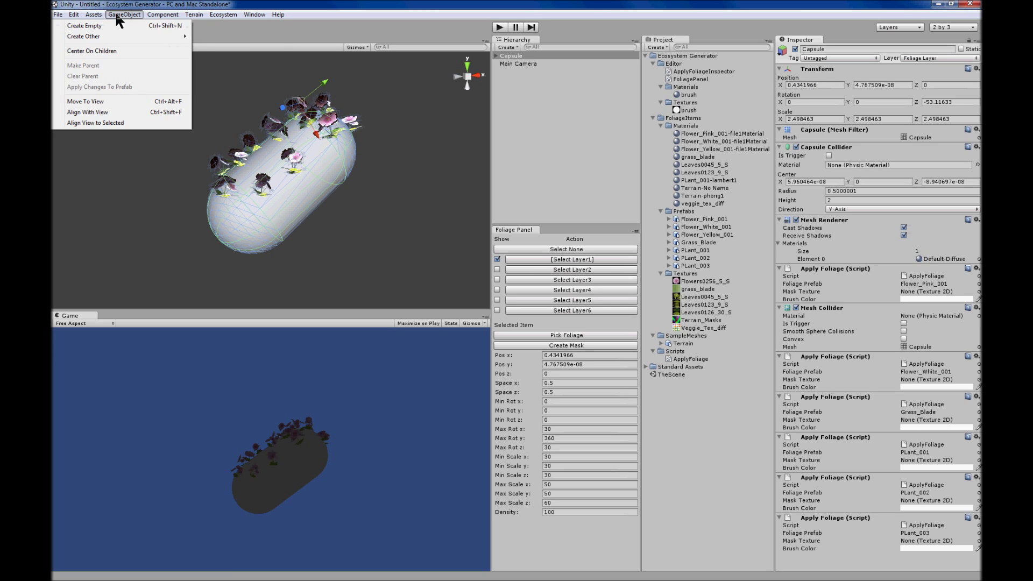
mouse_move(116, 34)
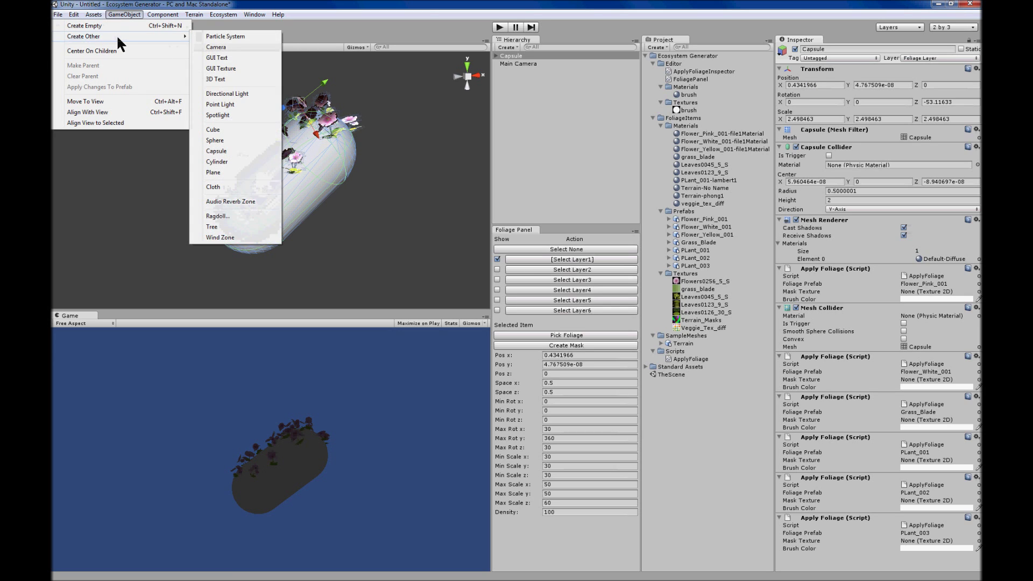
left_click(228, 95)
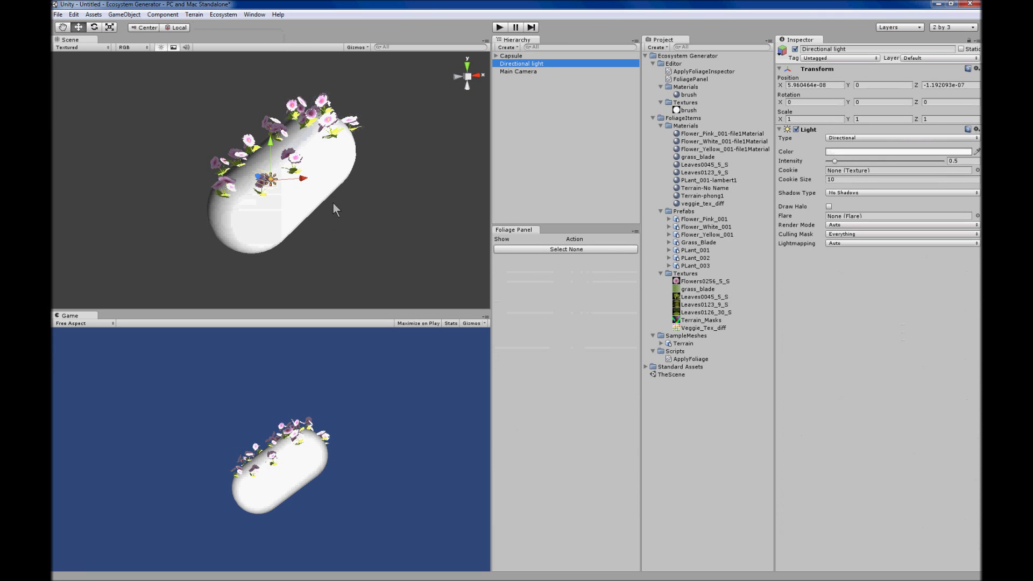
Step: Reselect the capsule and turn on Layer2's foliage
left_click_drag(334, 203, 367, 237, "alt")
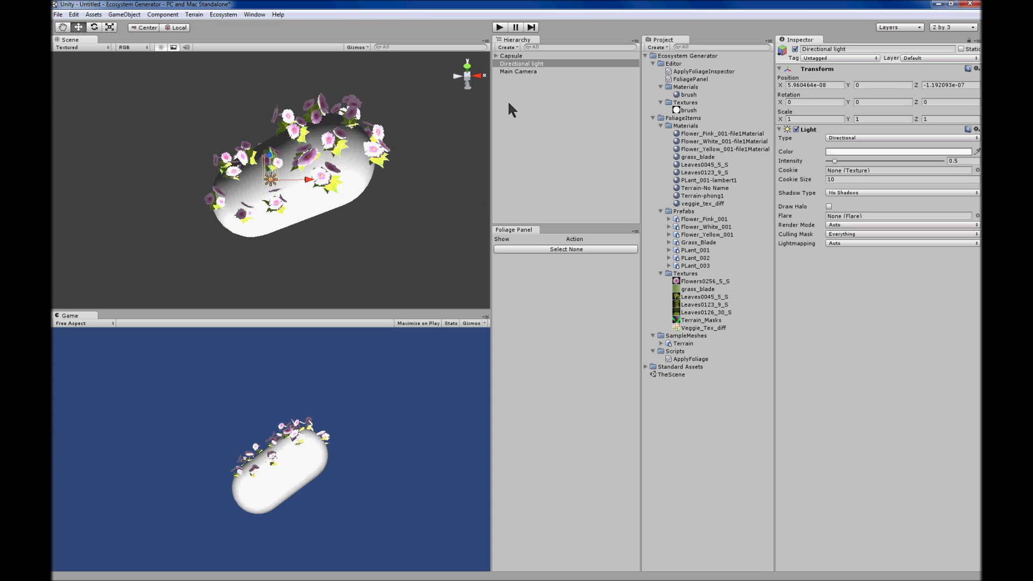
left_click(515, 57)
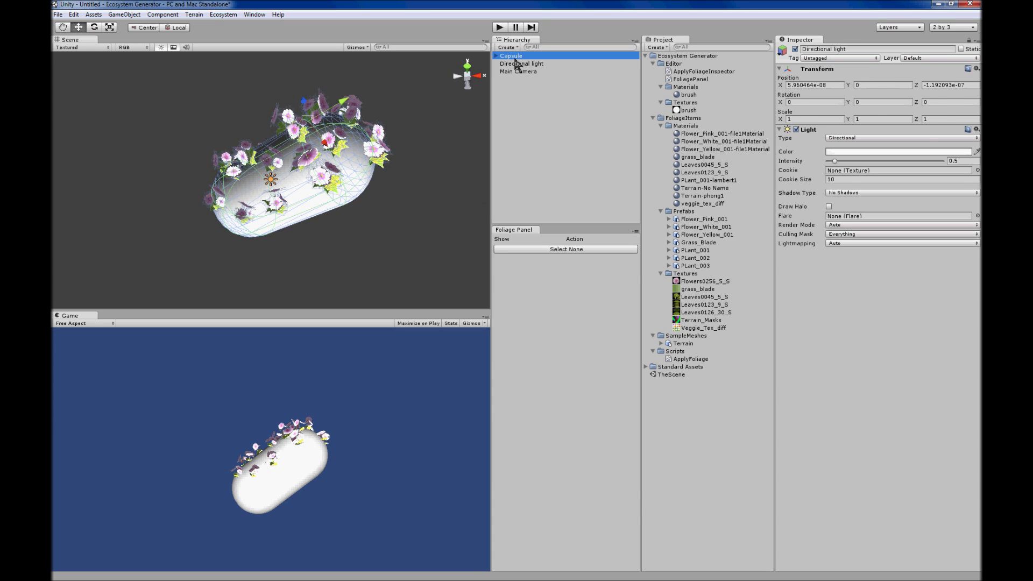
left_click(497, 269)
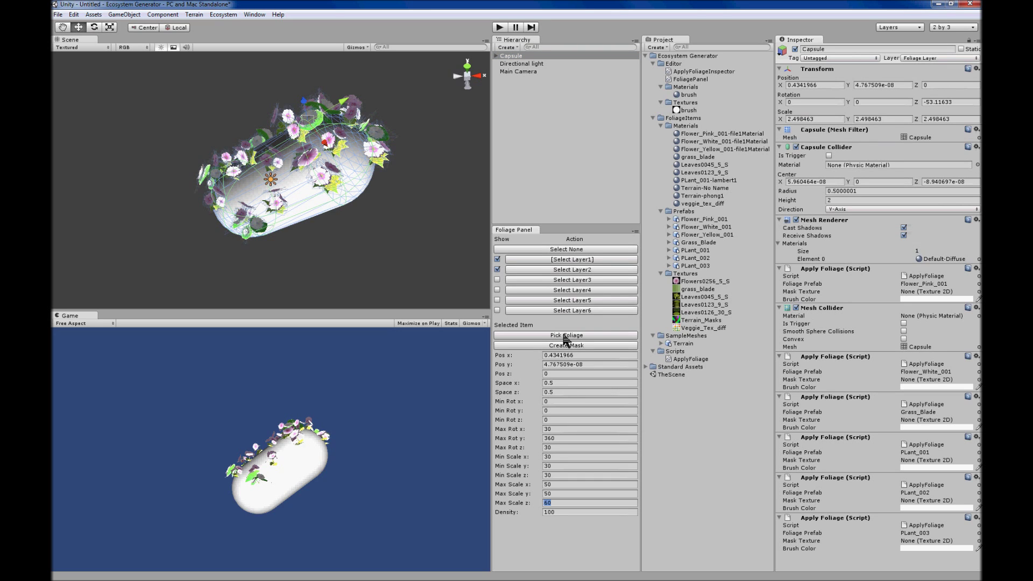
Step: Set Layer1's Min Scale x, y and z to 100
left_click(559, 457)
type("100")
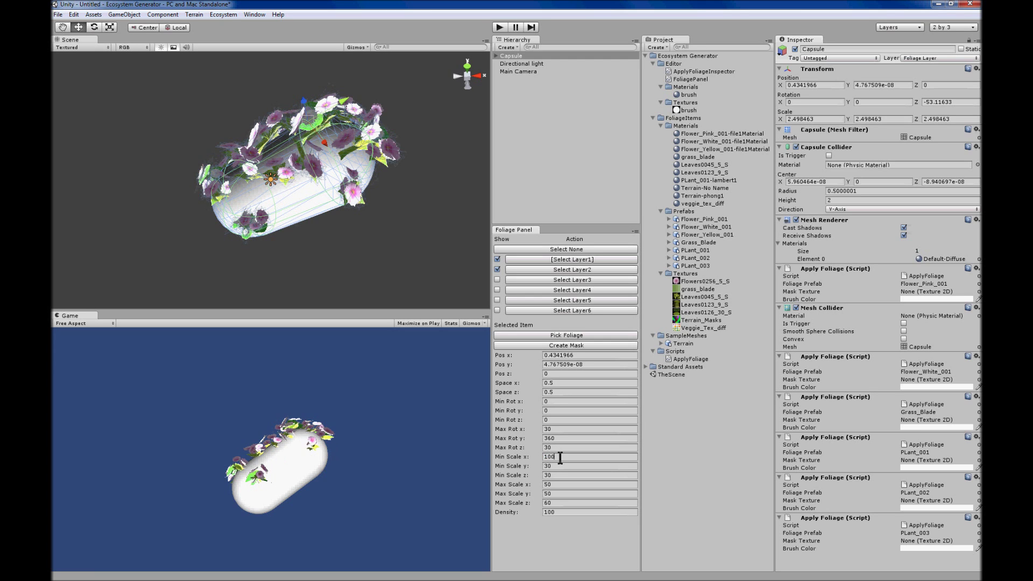
key("Tab")
type("100")
key("Tab")
type("100")
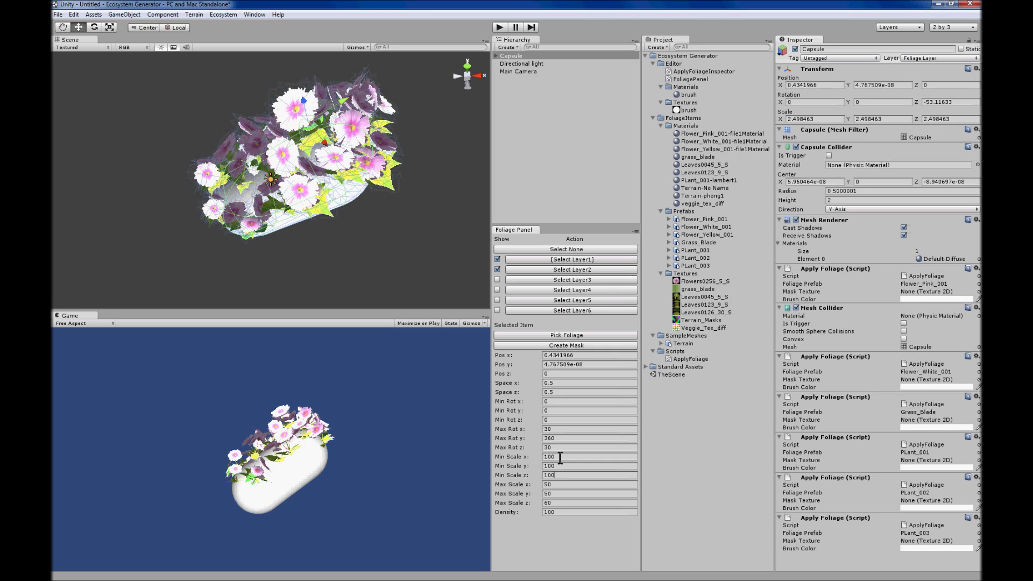
Step: Reduce Layer1's Min Scale x, y and z to 50
left_click(560, 458)
type("50")
key("Tab")
type("50")
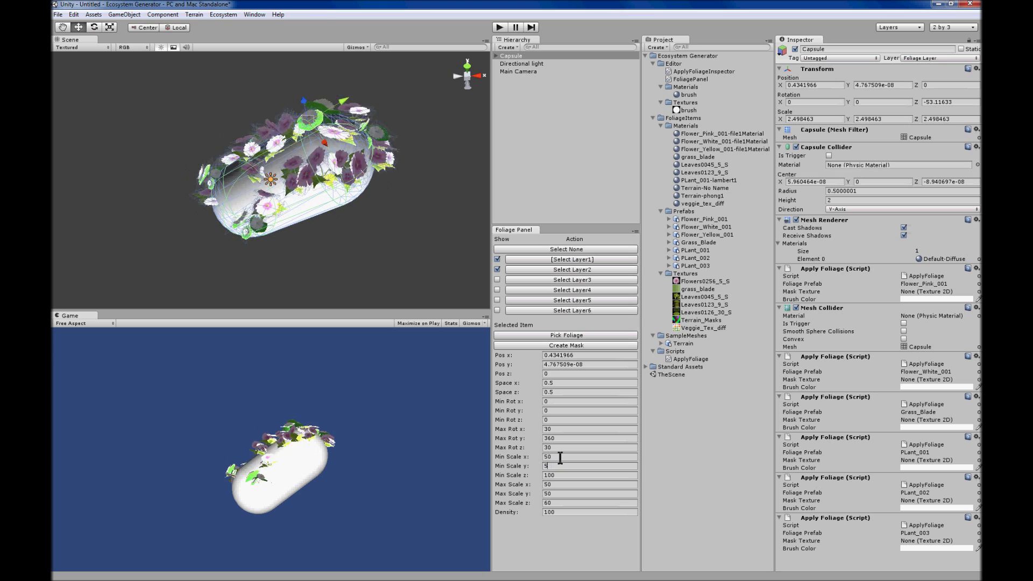
key("Tab")
type("5")
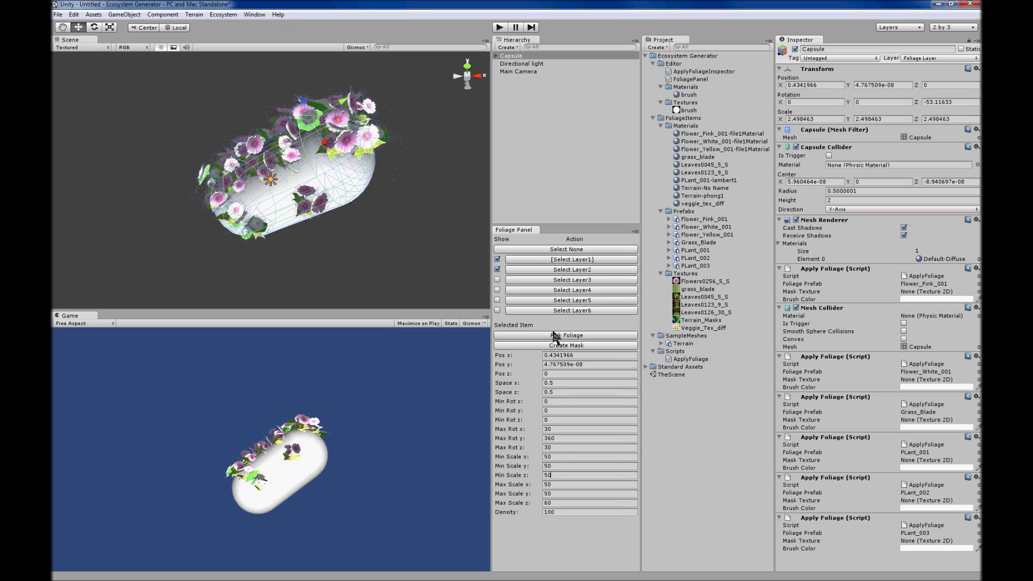
Step: Select Layer2 and set its Min Scale x, y and z to 100
left_click(562, 269)
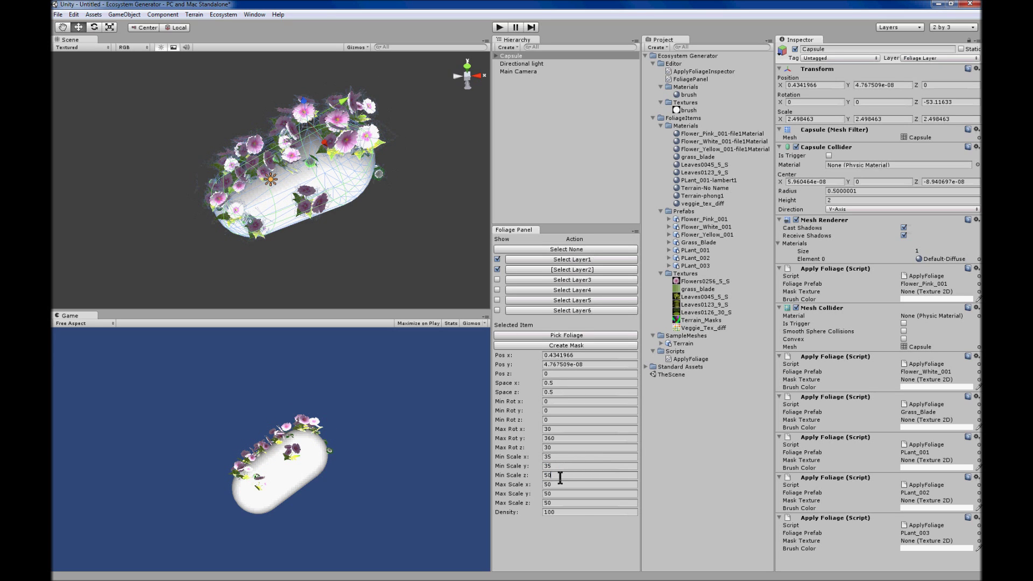
left_click(527, 474)
type("35")
key("shift+Tab")
key("shift+Tab")
type("100")
key("Tab")
type("100")
key("Tab")
type("100")
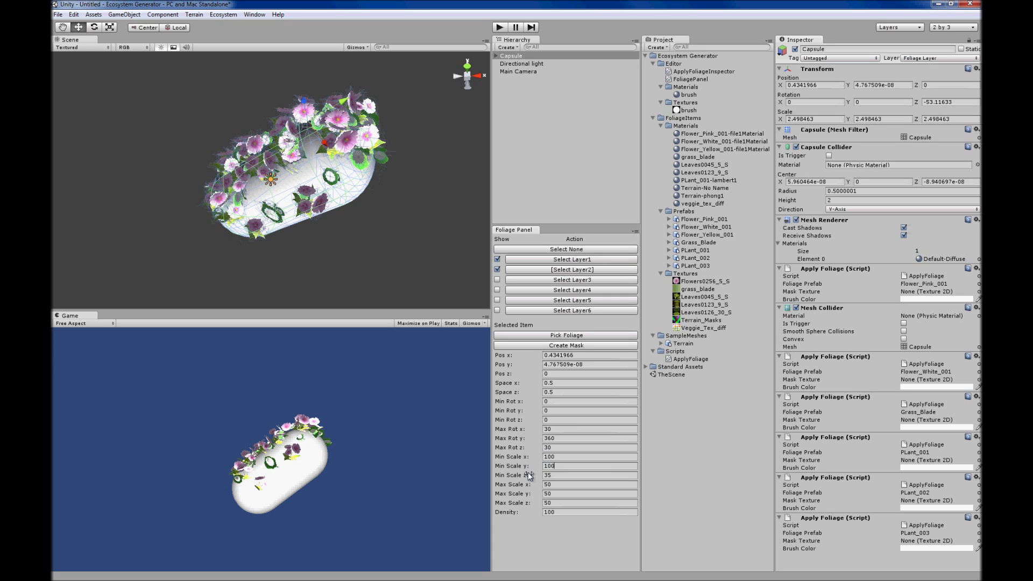
Step: Set Layer2's Max Scale x, y and z to 100
type("100")
key("Tab")
type("100")
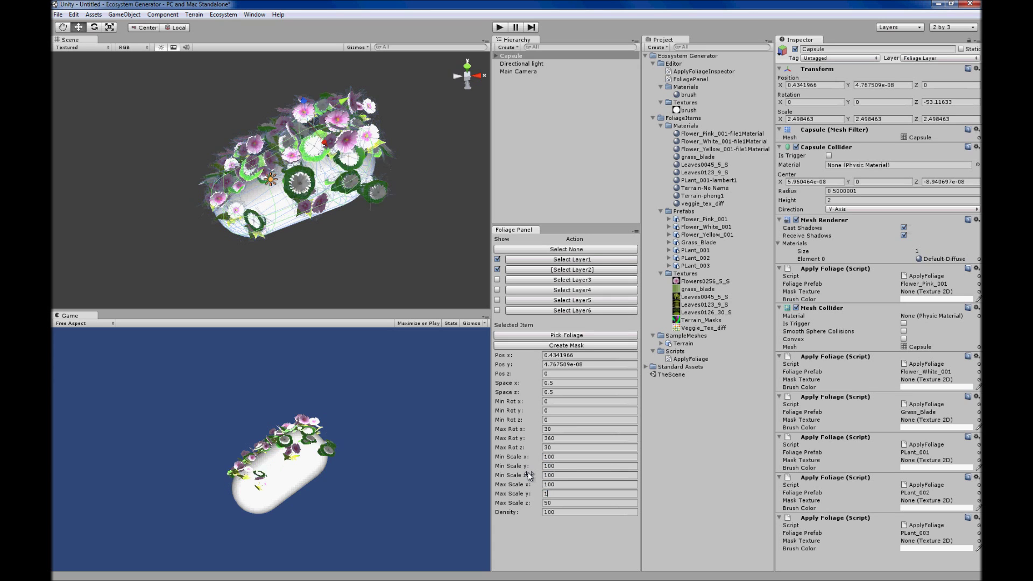
key("Tab")
type("100")
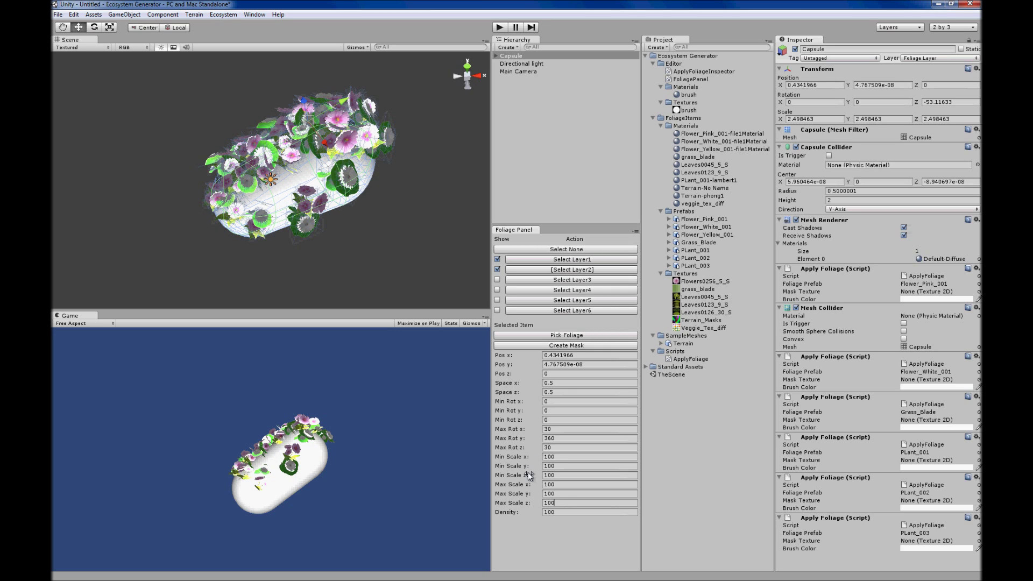
Step: Select Layer1 again and set its Min Scale x, y and z to 25
left_click(565, 261)
left_click(562, 457)
type("25")
key("Tab")
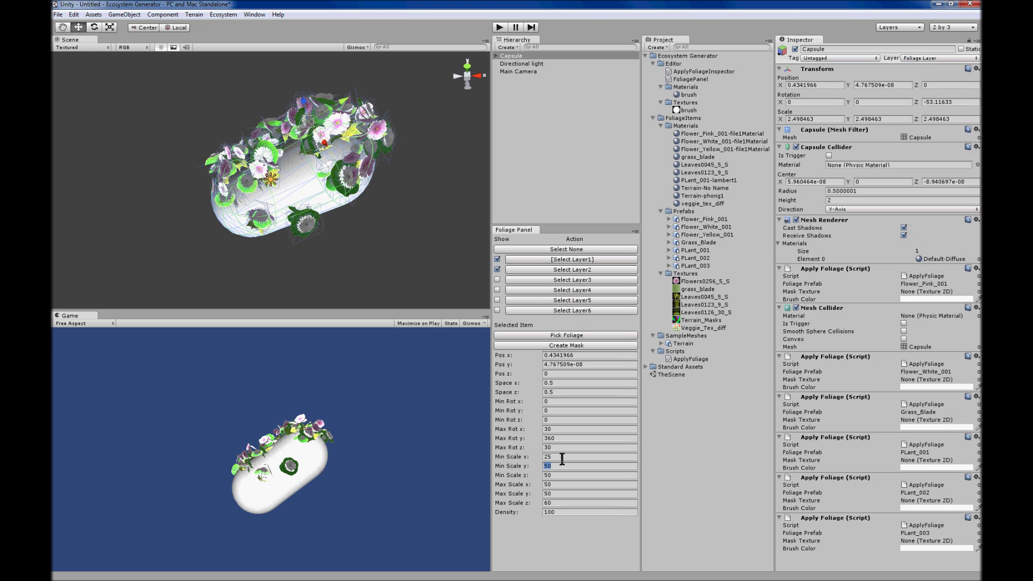
type("25")
key("Tab")
type("25")
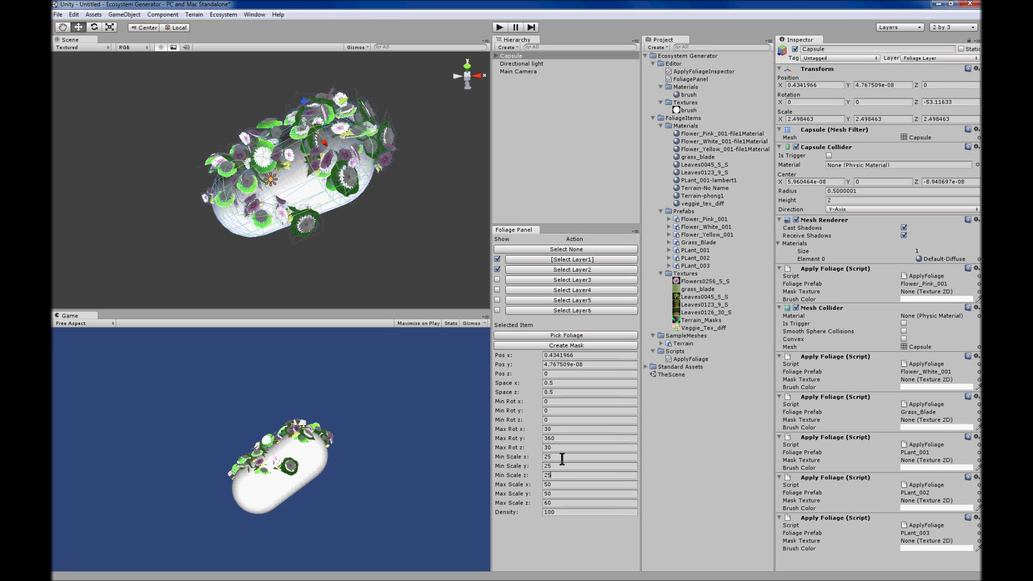
Step: Set Layer1's Max Scale x, y and z to 25
key("Tab")
type("25")
key("Tab")
type("252")
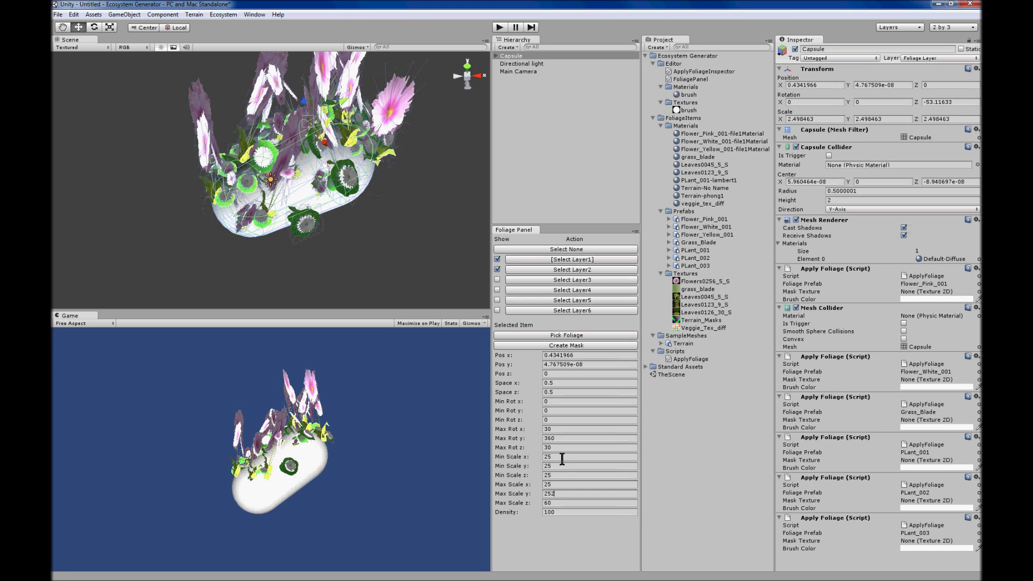
key("BackSpace")
key("Tab")
type("25")
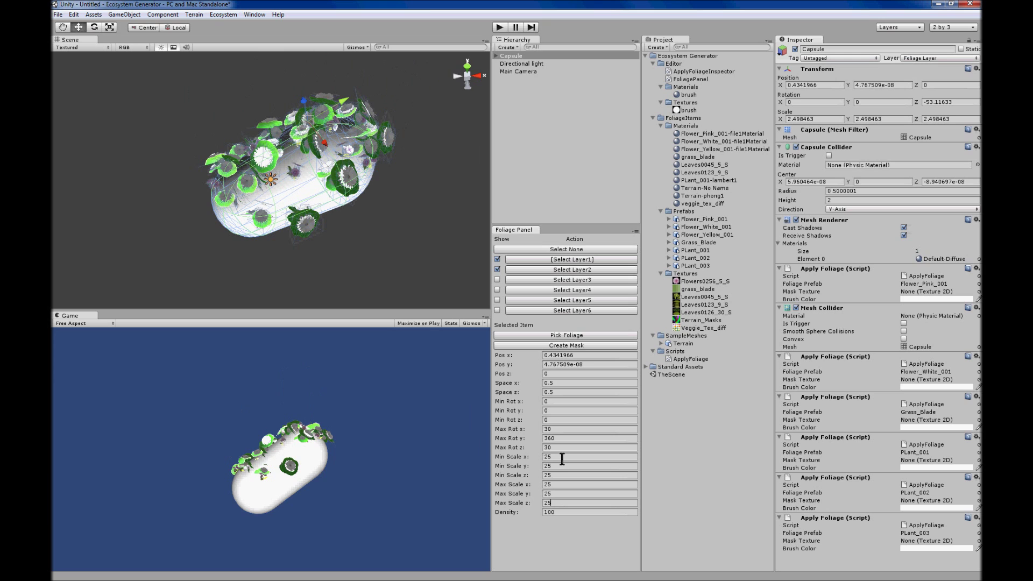
Step: Delete the capsule from the scene
left_click(358, 257)
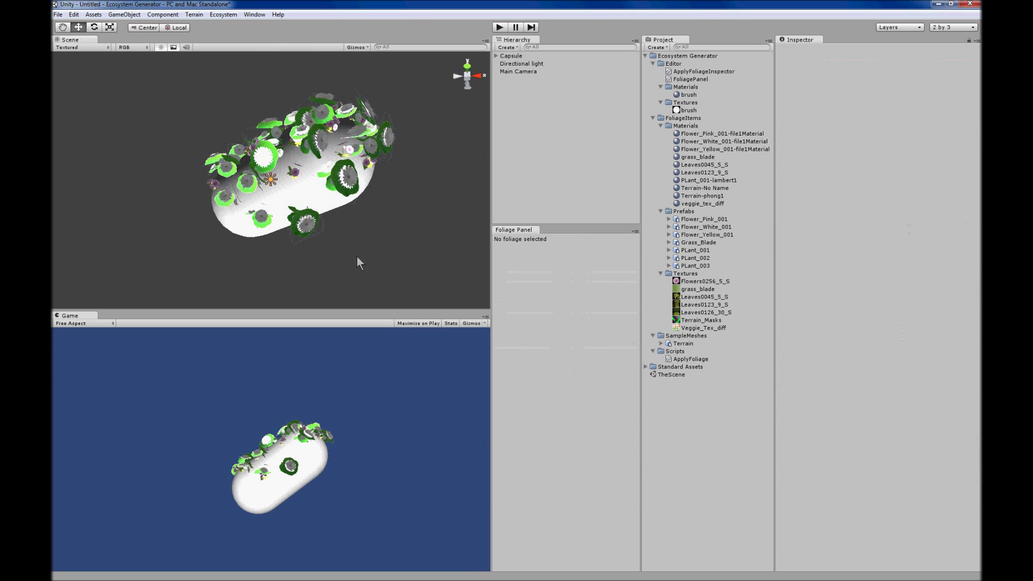
mouse_move(353, 221)
left_mouse_down("alt")
mouse_move(192, 228)
mouse_move(281, 211)
mouse_move(360, 166)
mouse_move(302, 228)
mouse_move(352, 218)
left_mouse_up("alt")
left_click(357, 216)
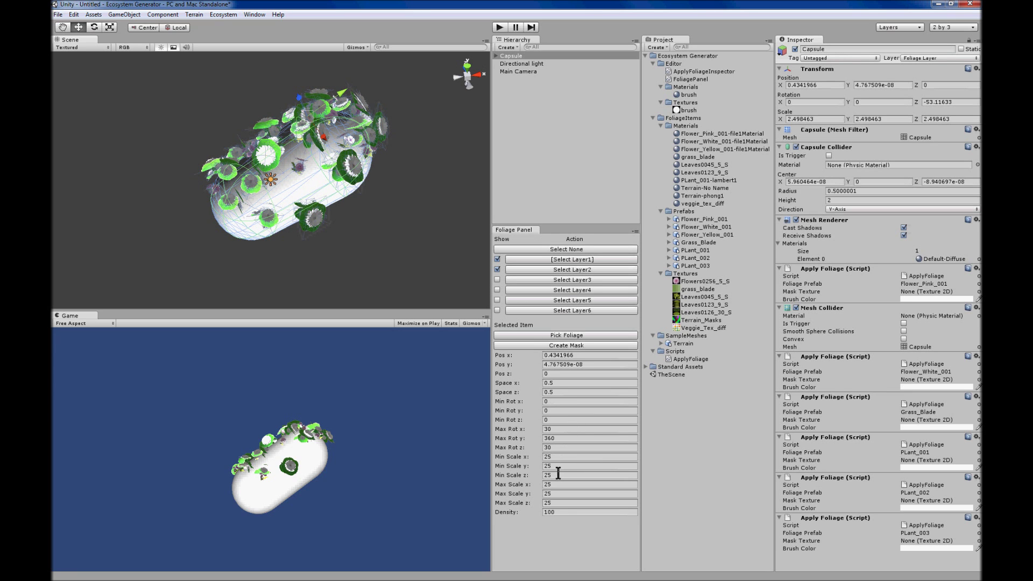
right_click(510, 57)
left_click(537, 111)
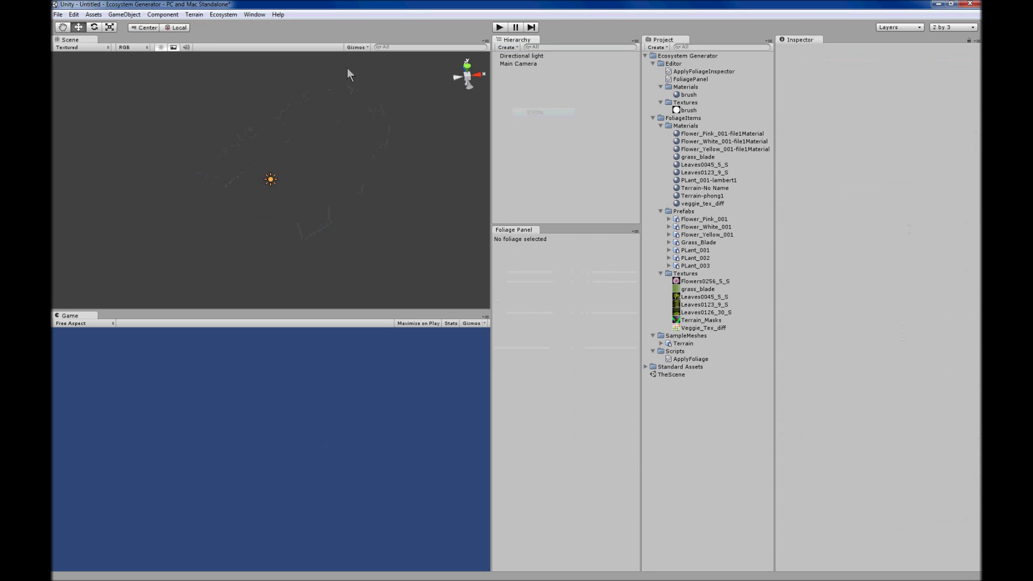
Step: Create a plane and add a single foliage layer to it
left_click(127, 15)
mouse_move(128, 35)
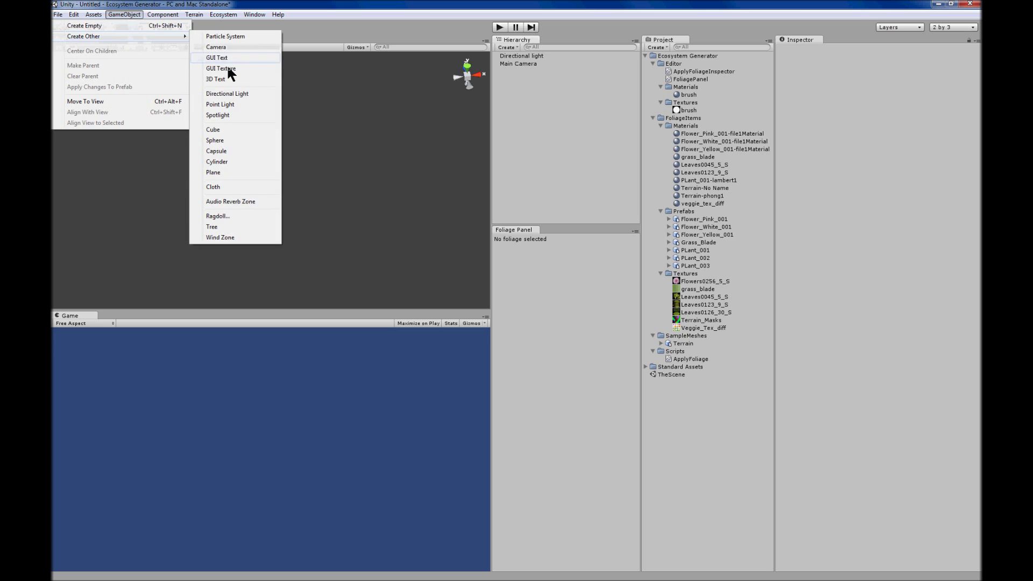
left_click(236, 168)
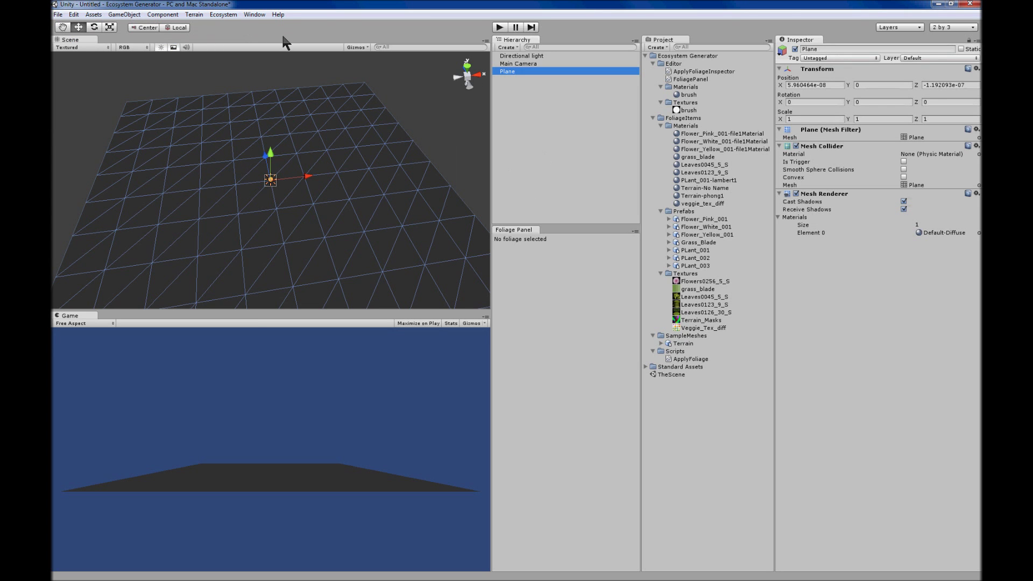
left_click(223, 14)
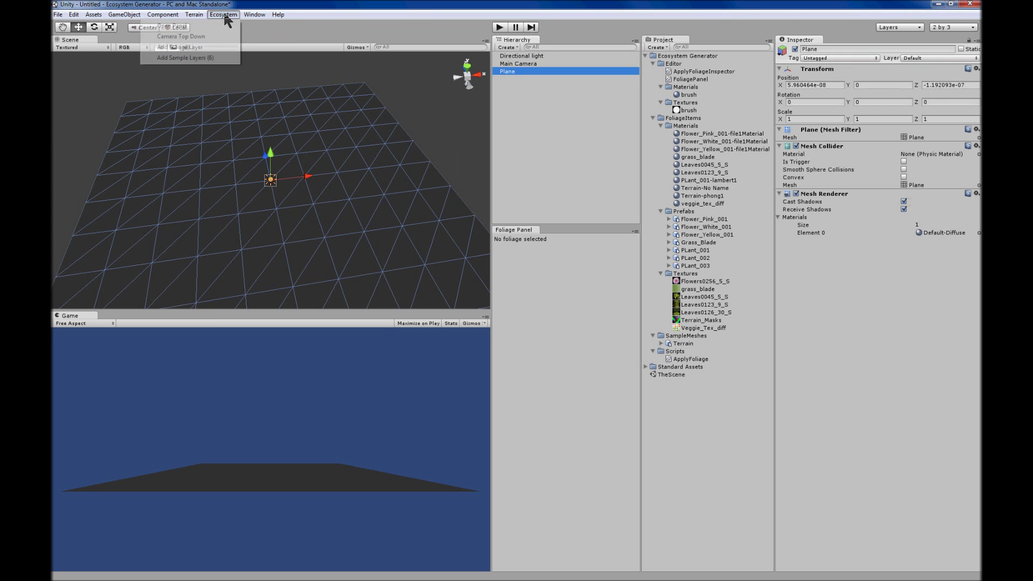
left_click(198, 58)
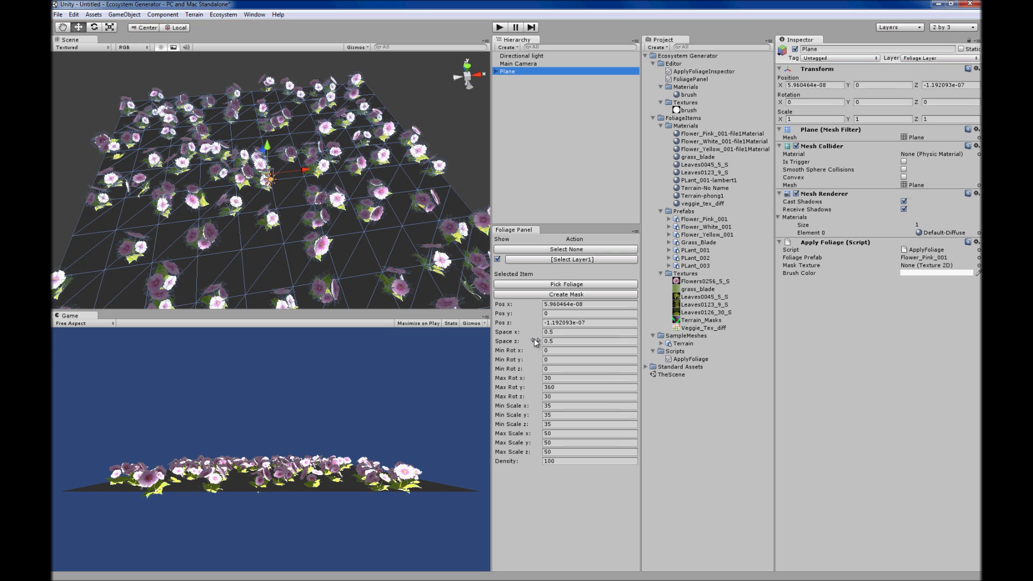
Step: Try Flower_White_001, Grass_Blade and the PLant models as Layer1's foliage, and return to Flower_Pink_001
left_click(550, 285)
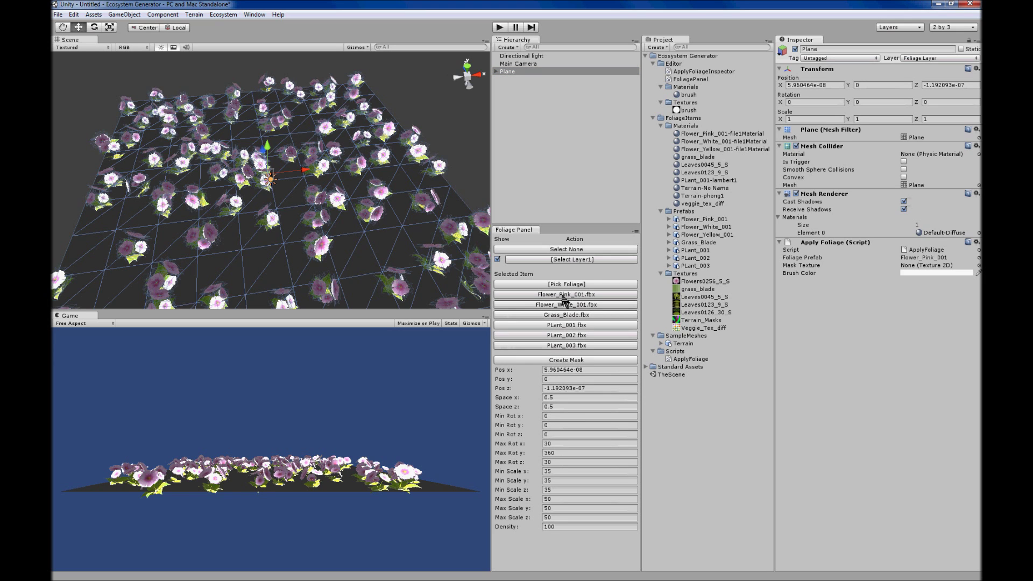
left_click(567, 306)
left_click(568, 315)
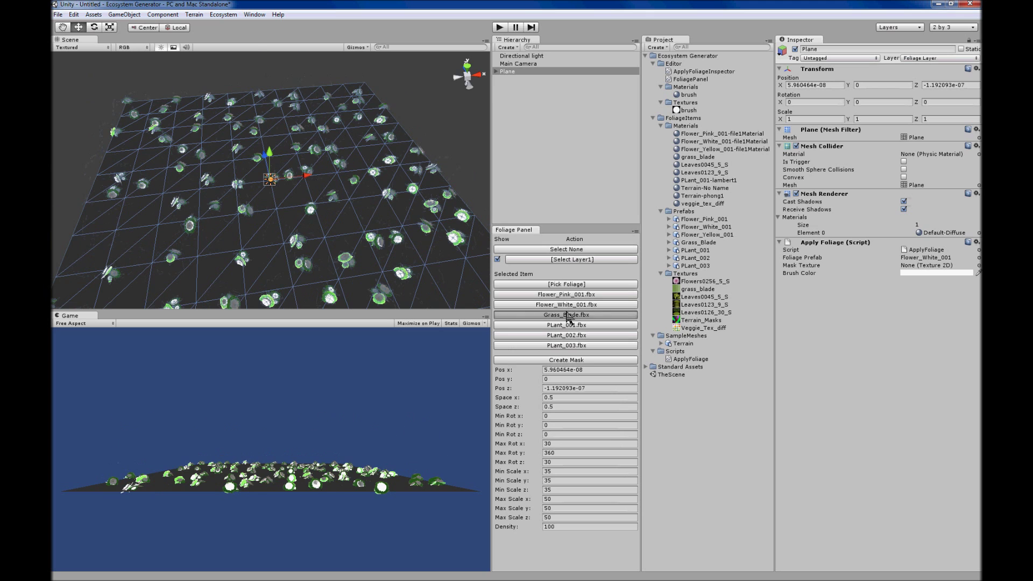
left_click(569, 325)
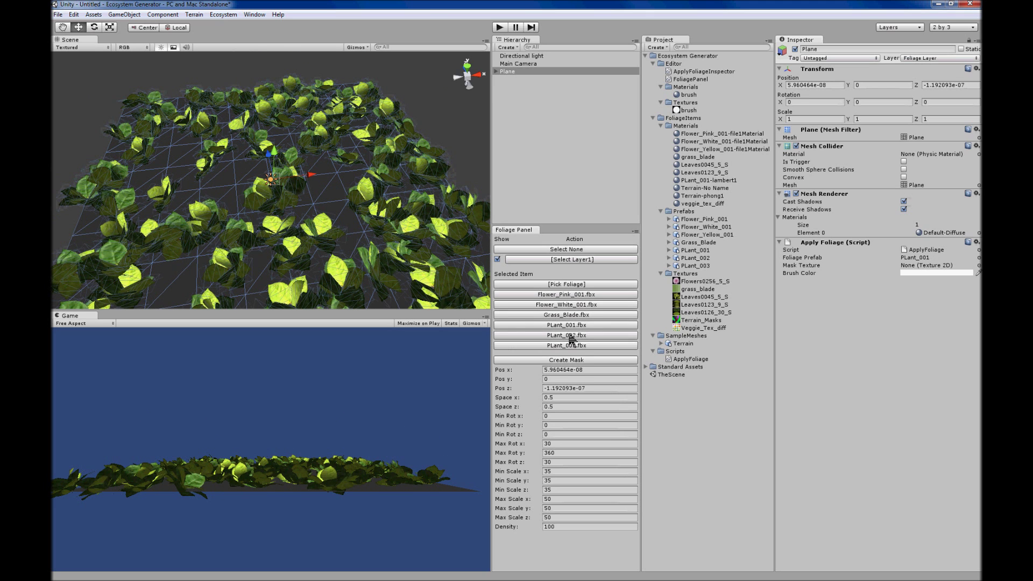
left_click(570, 335)
left_click(570, 346)
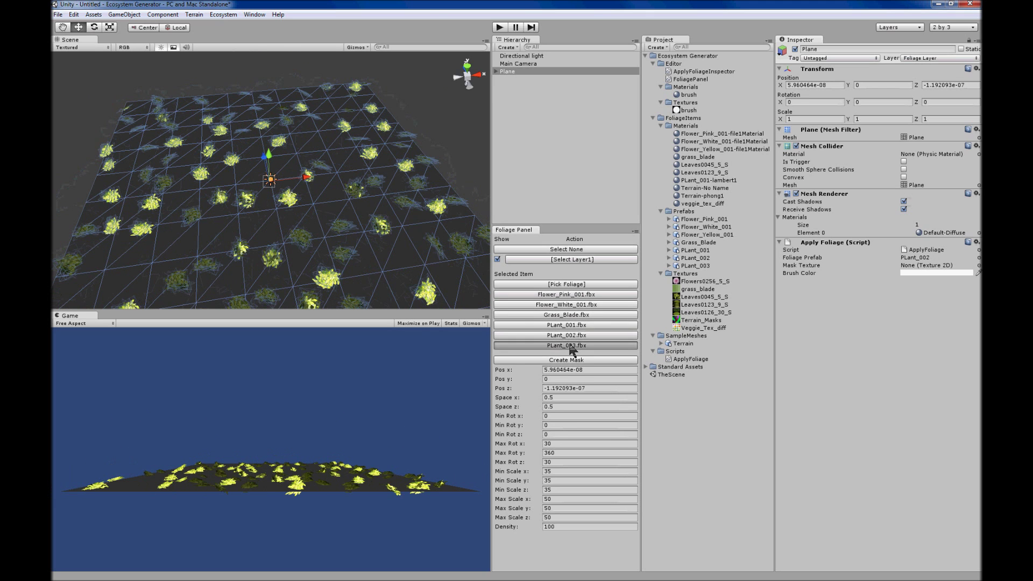
left_click(572, 336)
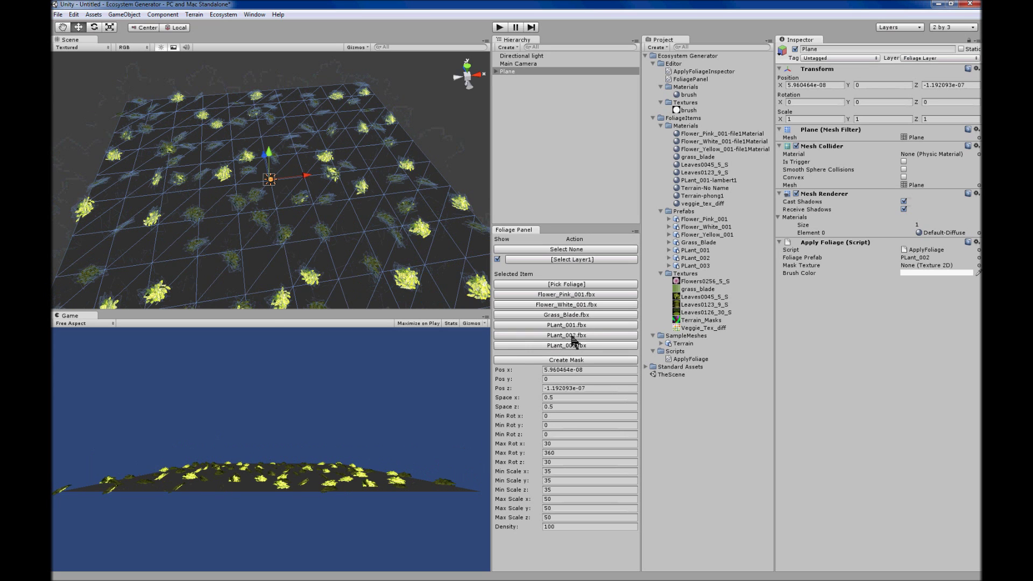
left_click(573, 324)
left_click(574, 315)
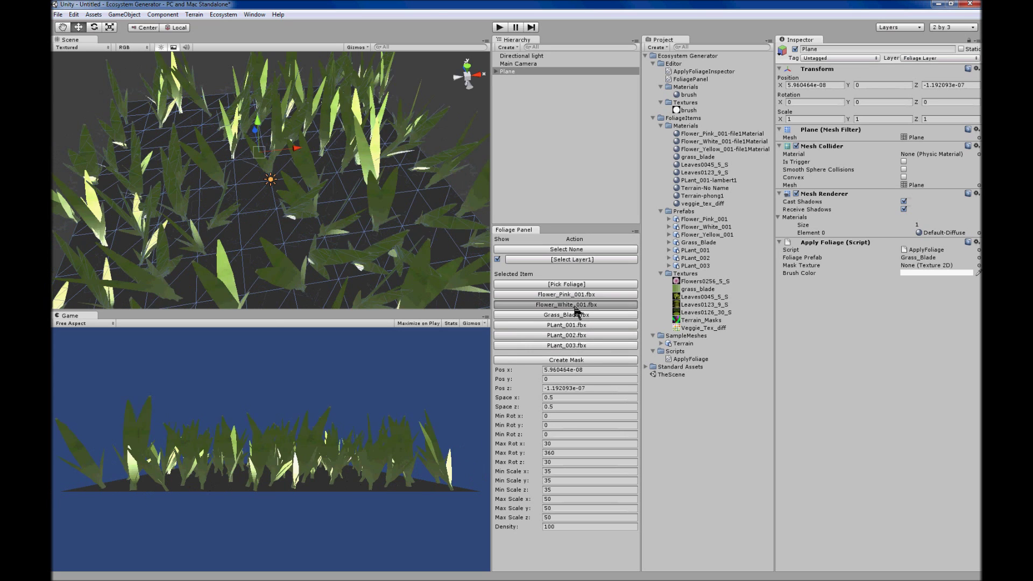
left_click(570, 304)
left_click(566, 295)
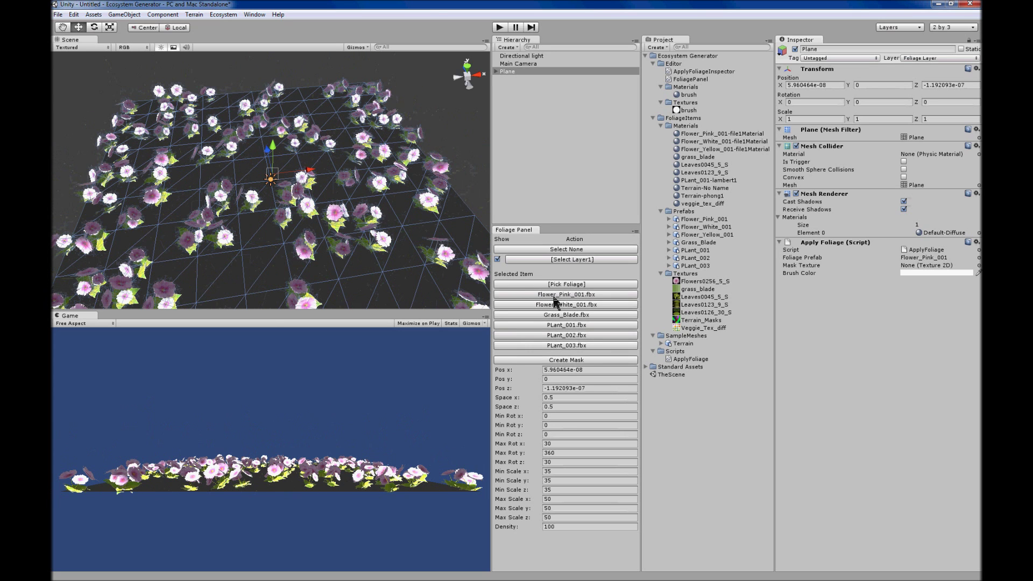
Step: Add a second foliage layer to the plane and assign it the Grass_Blade foliage
left_click(215, 14)
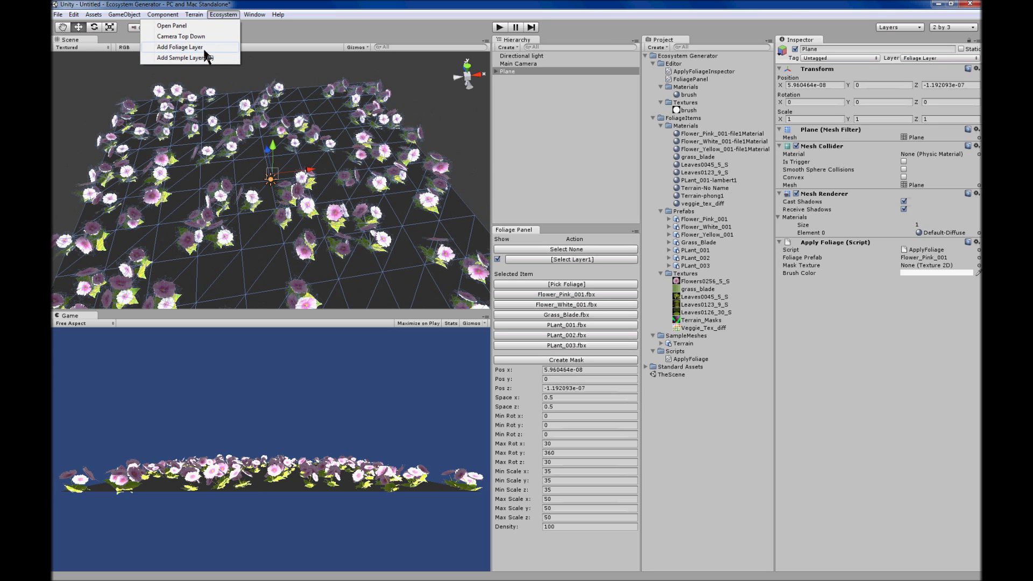
left_click(204, 49)
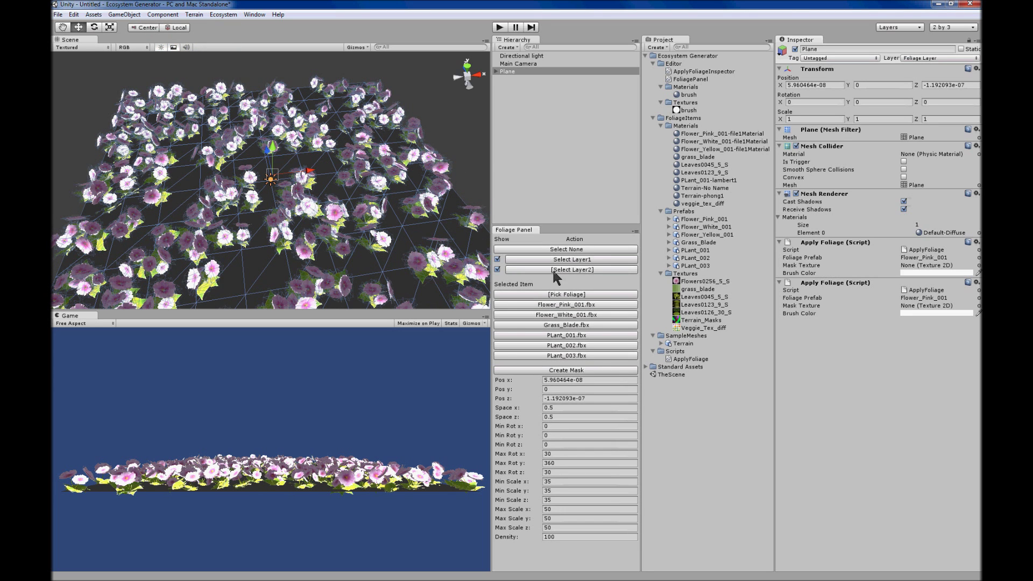
left_click(572, 315)
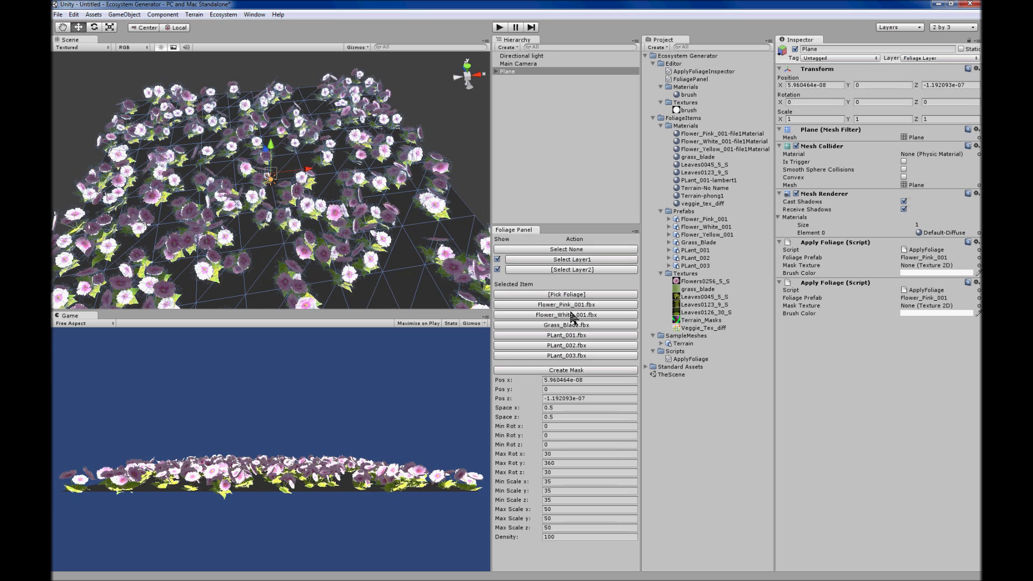
left_click(573, 326)
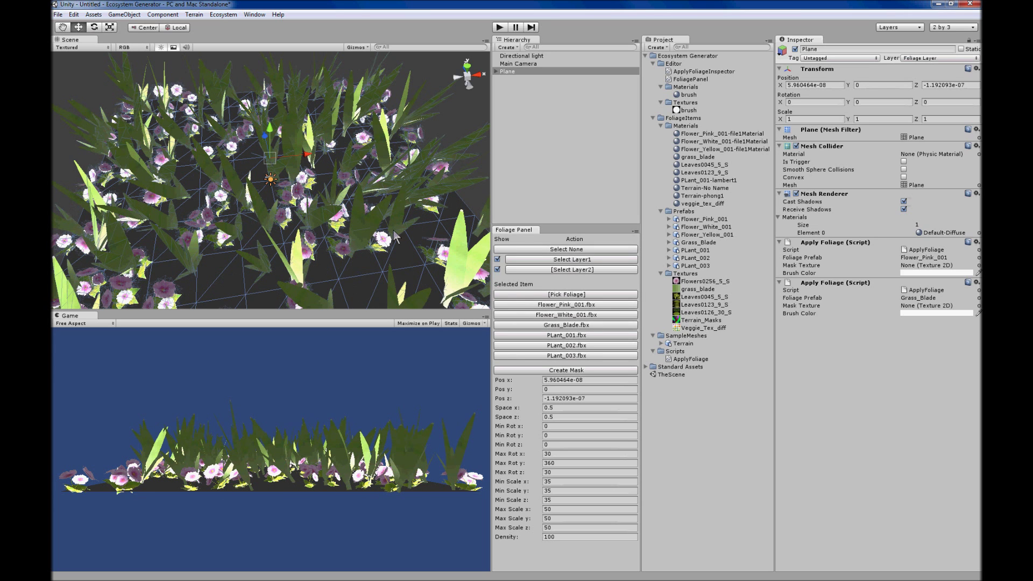
Step: Add a third and a fourth foliage layer to the plane, assigning PLant_001 to Layer3 and PLant_002 to Layer4
left_click(218, 14)
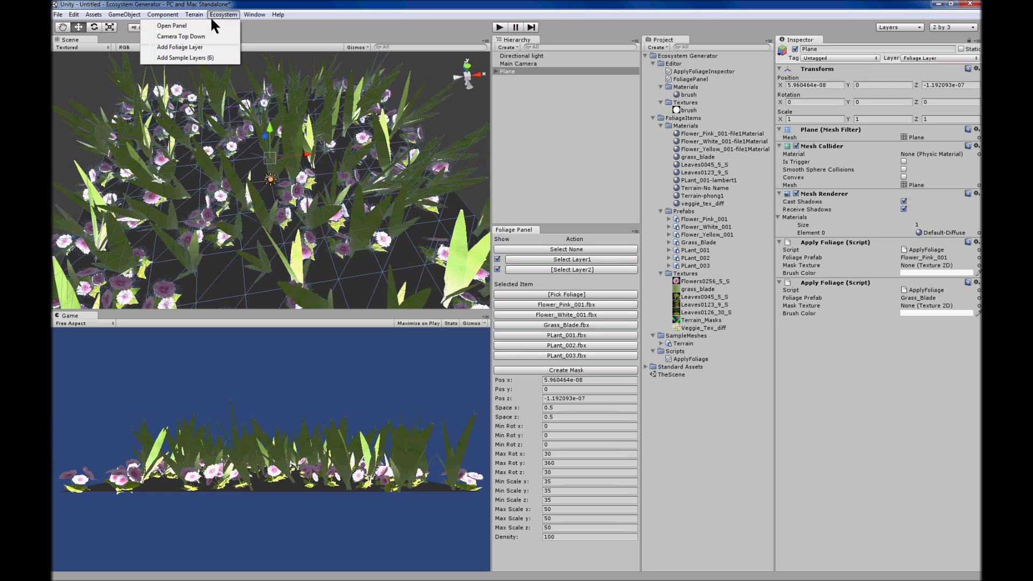
left_click(207, 47)
left_click(218, 15)
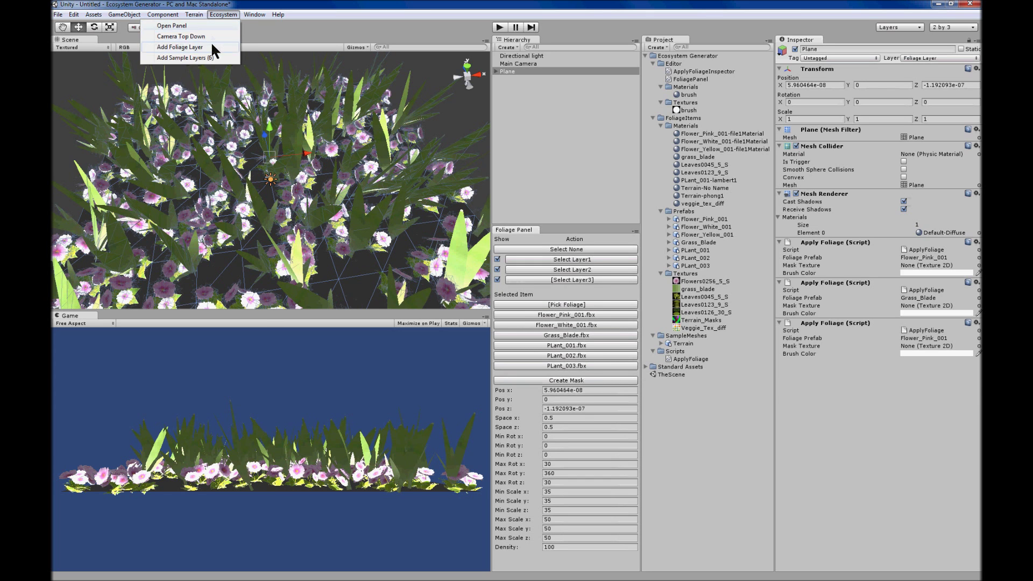
left_click(213, 47)
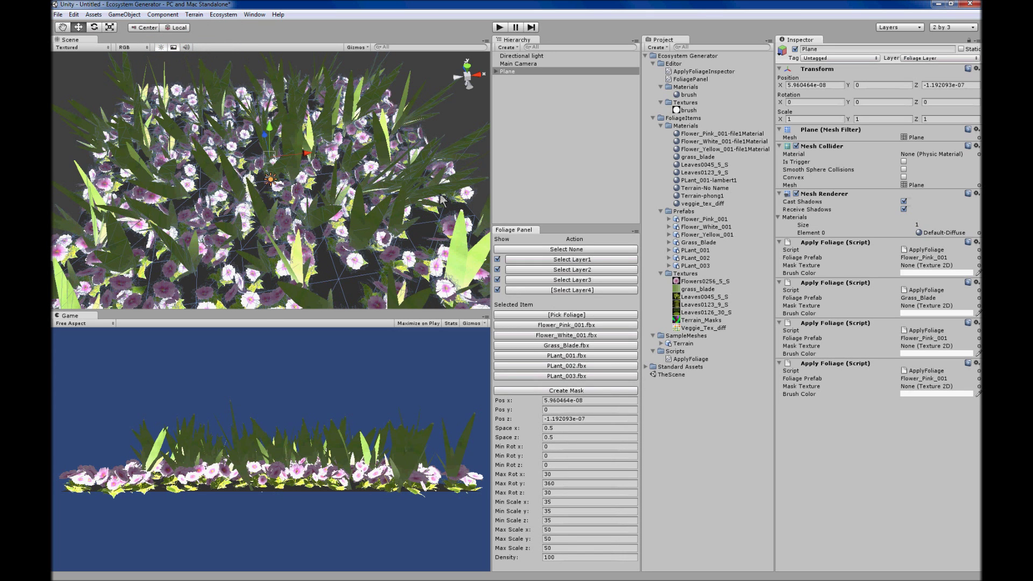
left_click(587, 357)
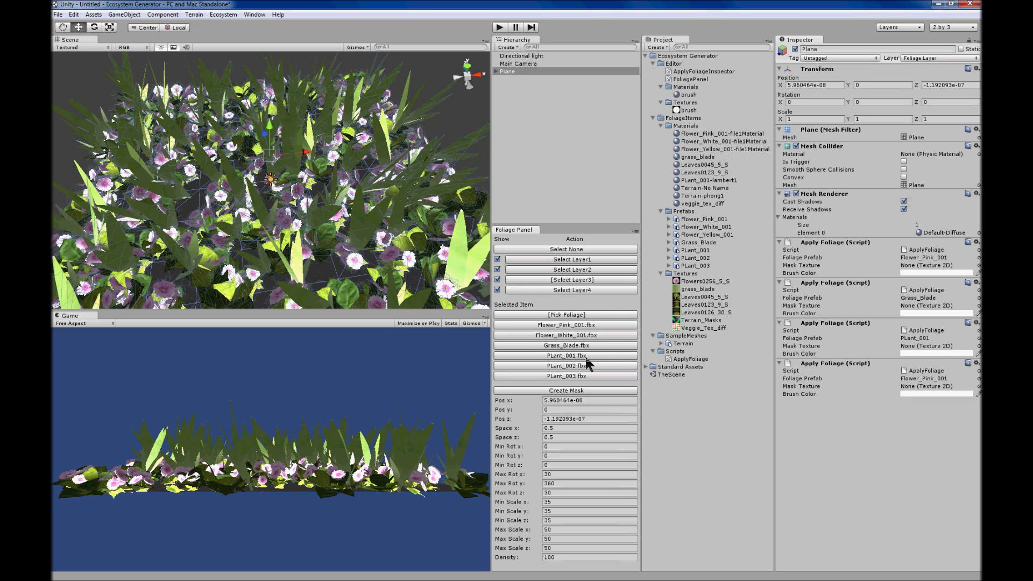
left_click(570, 291)
left_click(584, 367)
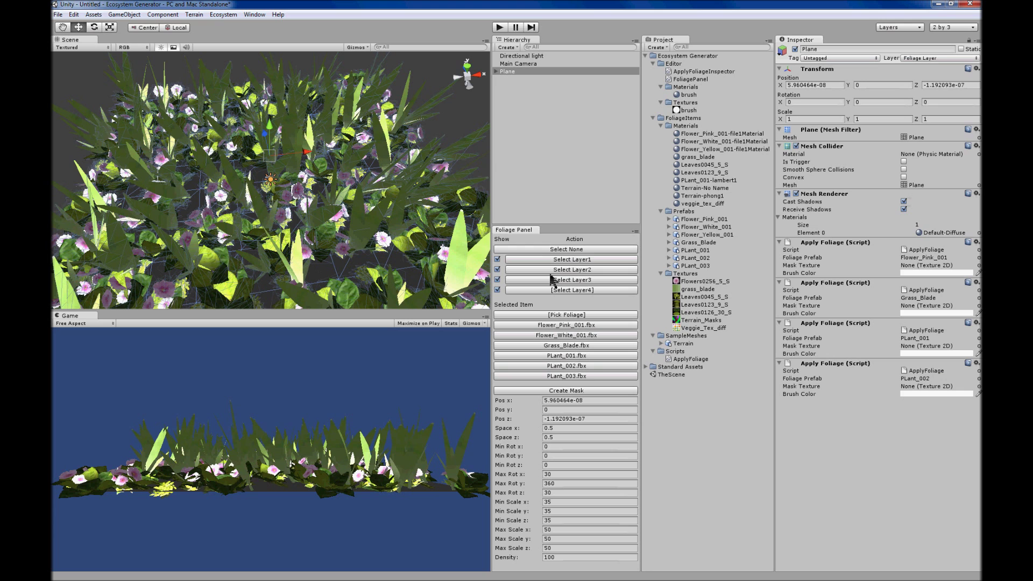
Step: Hide Layer1, Layer3 and Layer4, leaving only Layer2 shown
left_click(497, 290)
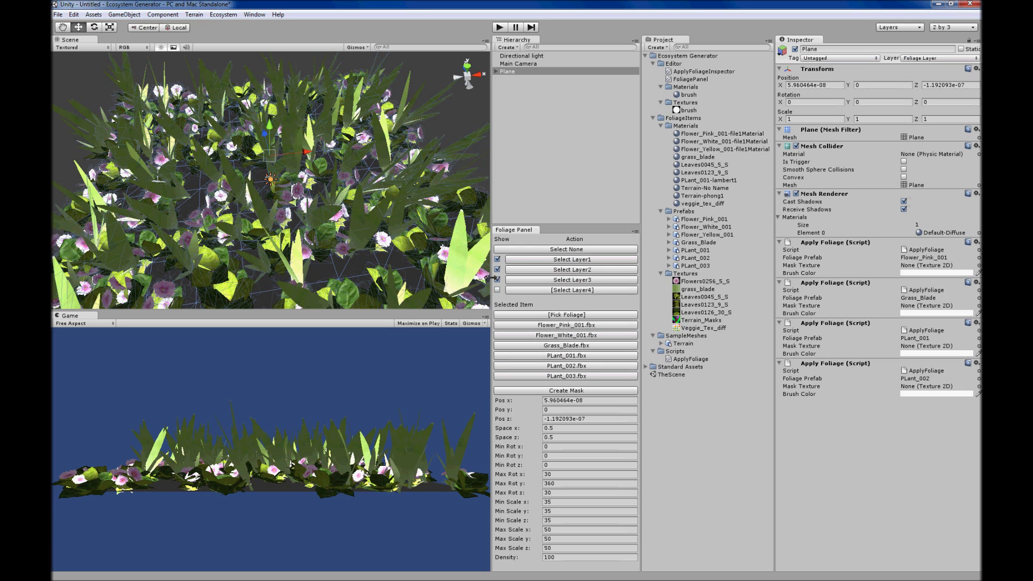
left_click(497, 280)
left_click(497, 269)
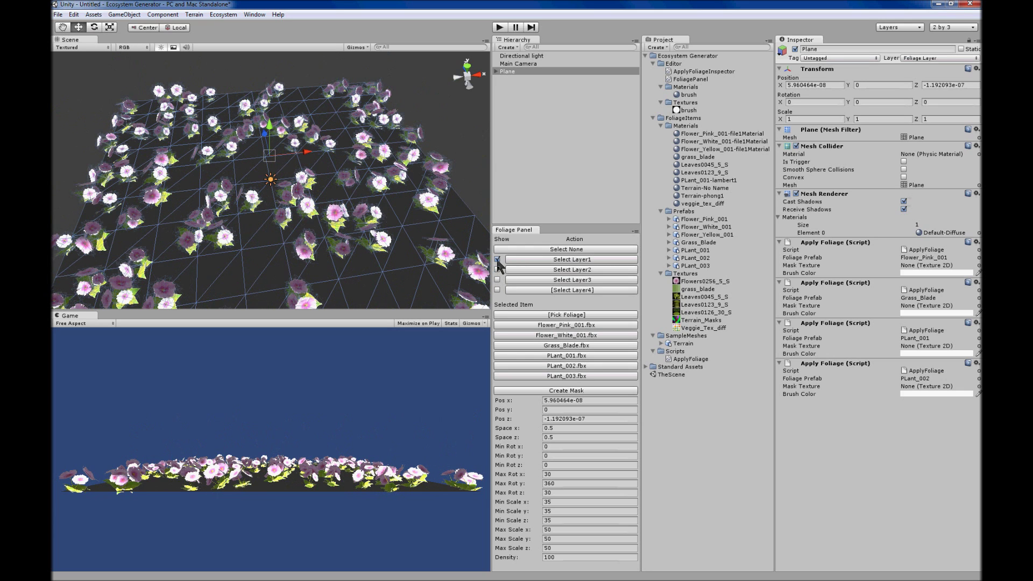
left_click(497, 259)
left_click(497, 270)
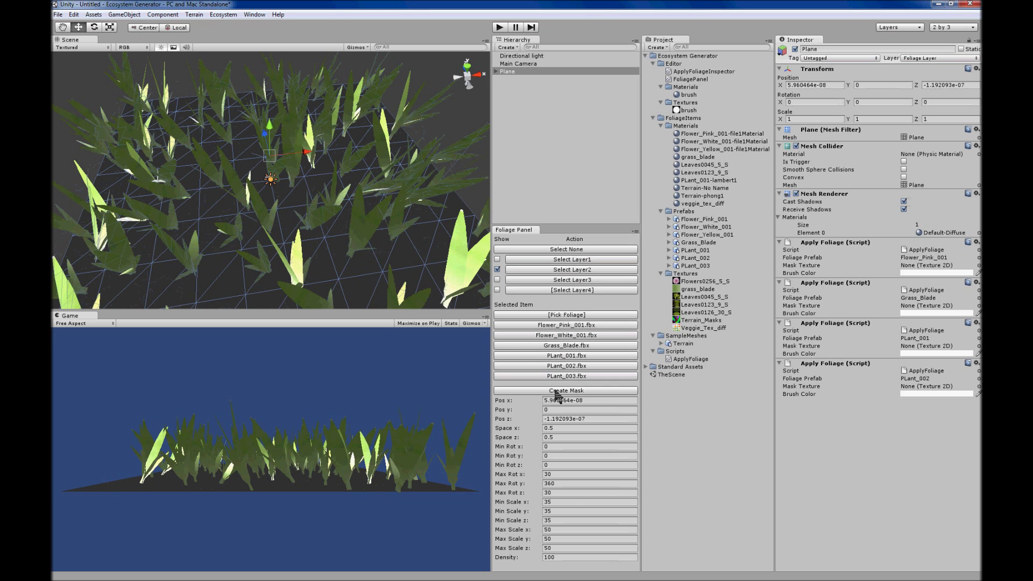
Step: Set Layer4's minimum and maximum scale to 10 on all axes
left_click(561, 501)
type("10")
key("Tab")
type("10")
key("Tab")
type("10")
key("Tab")
type("10")
Step: Show Layer4 instead of Layer2 and set its minimum and maximum scale to 30 on all axes
left_click(497, 270)
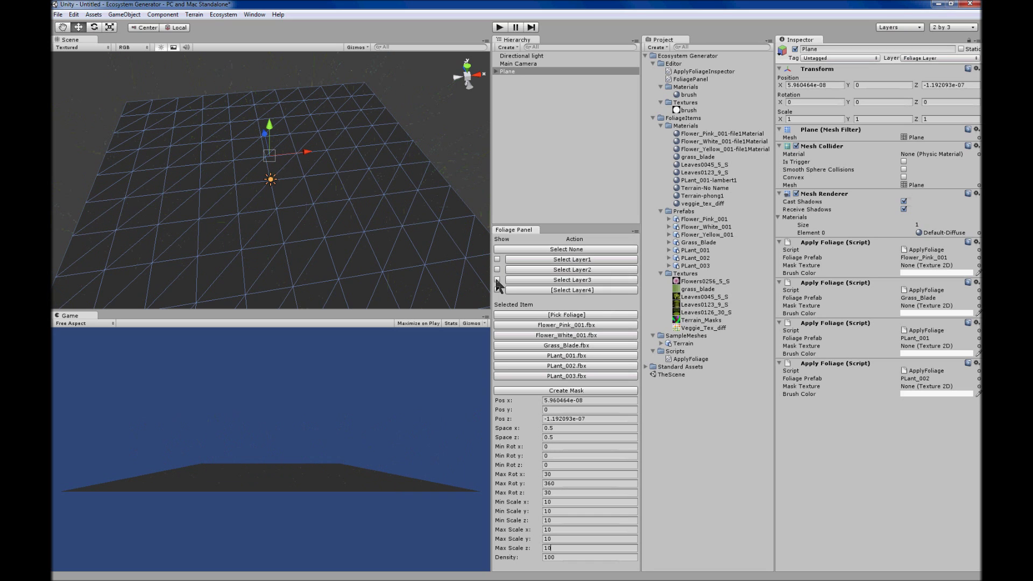
left_click(497, 290)
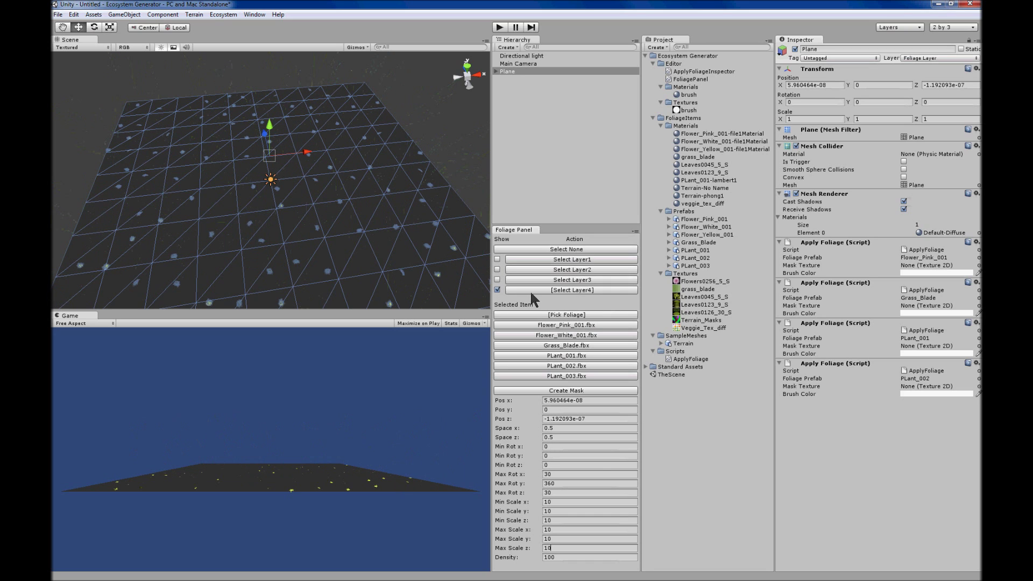
left_click(556, 503)
type("30")
key("Tab")
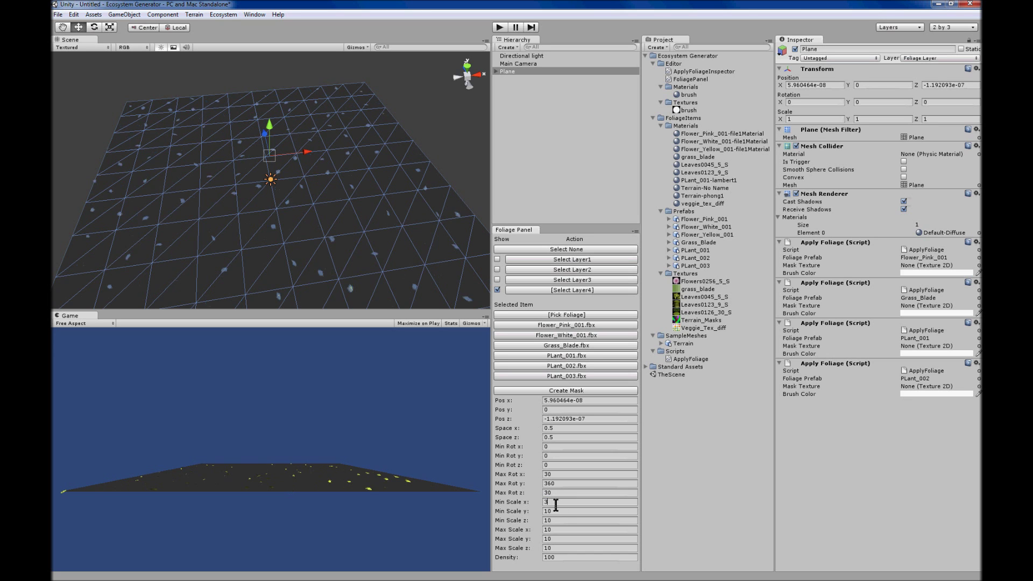
type("30")
key("Tab")
type("30")
key("Tab")
type("30")
key("Tab")
type("30")
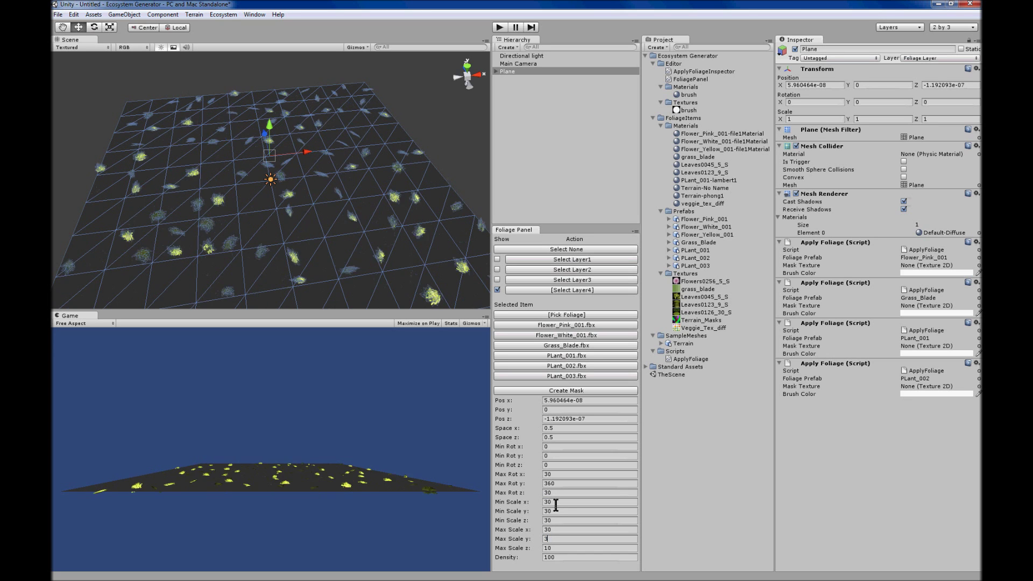
key("Tab")
type("30")
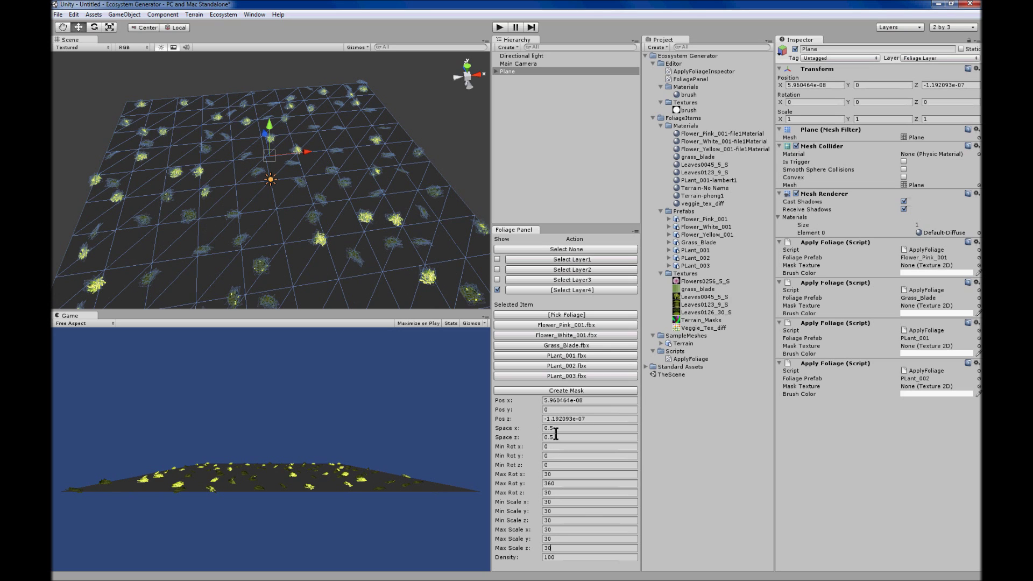
Step: Show only Layer2 and set its minimum scale to 10, 15, 10 and maximum scale to 20, 25, 20 in x, y, z
left_click(572, 270)
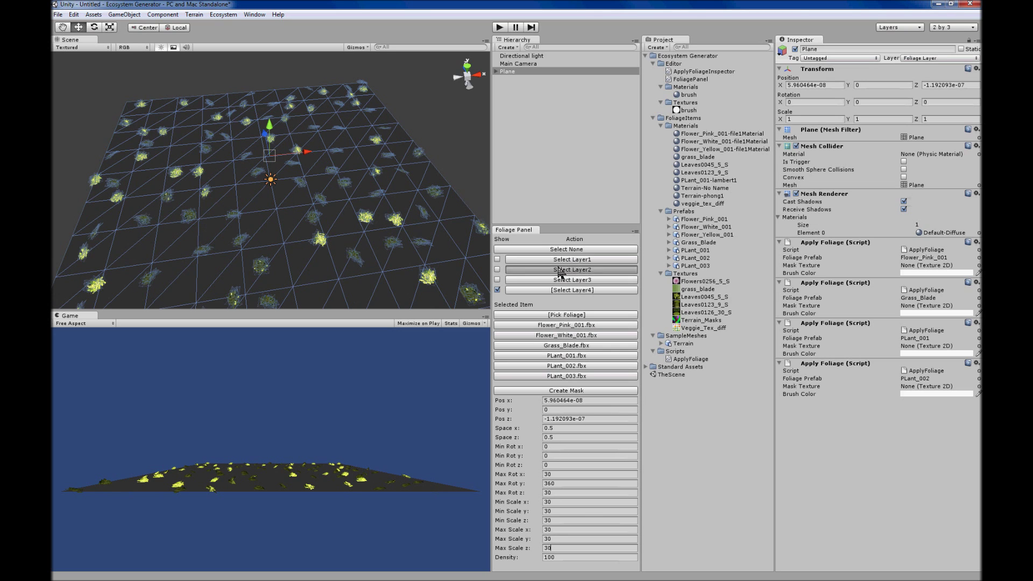
left_click(497, 290)
left_click(497, 270)
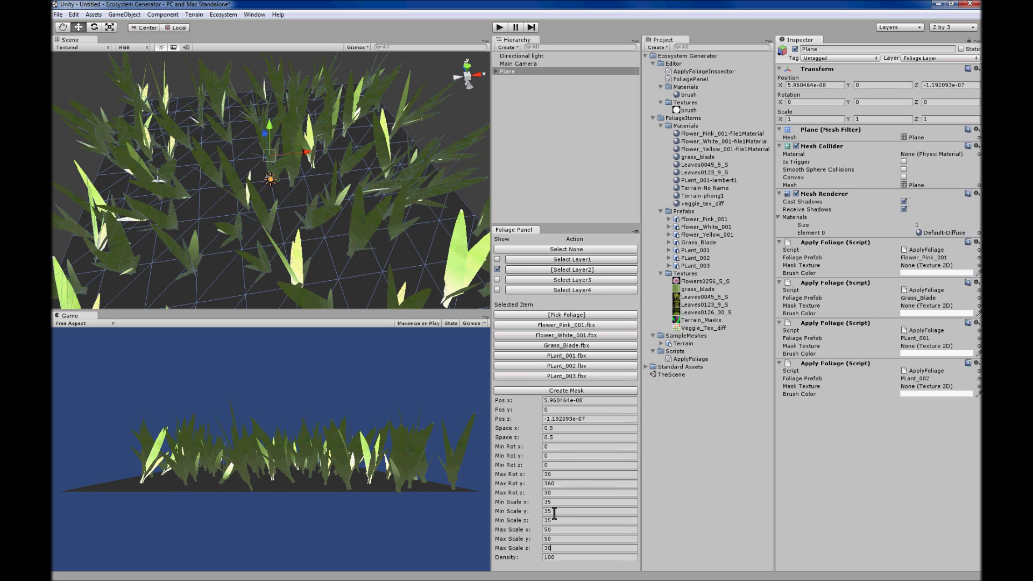
left_click(559, 503)
type("10")
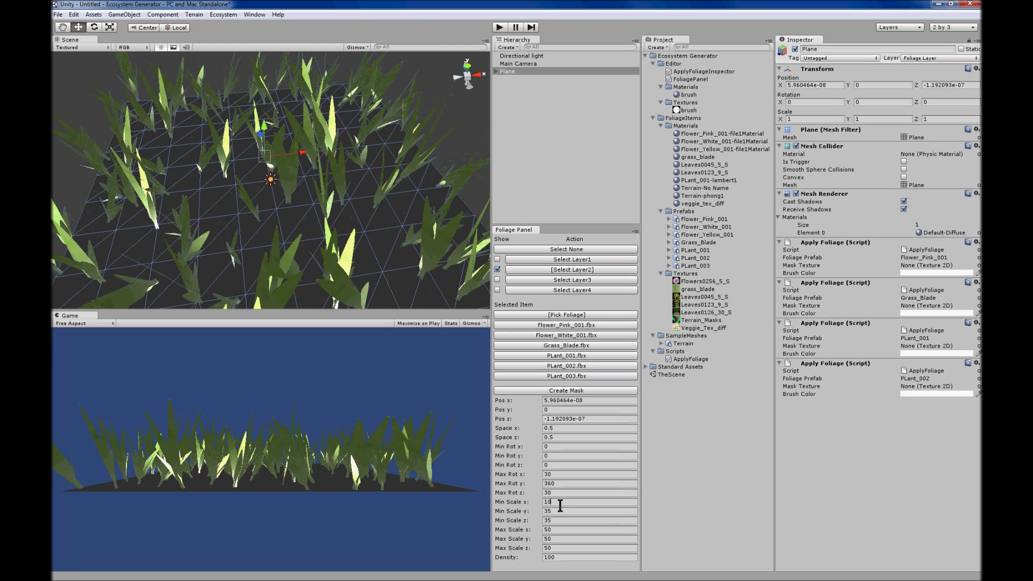
key("Tab")
type("15")
key("Tab")
type("10")
key("Tab")
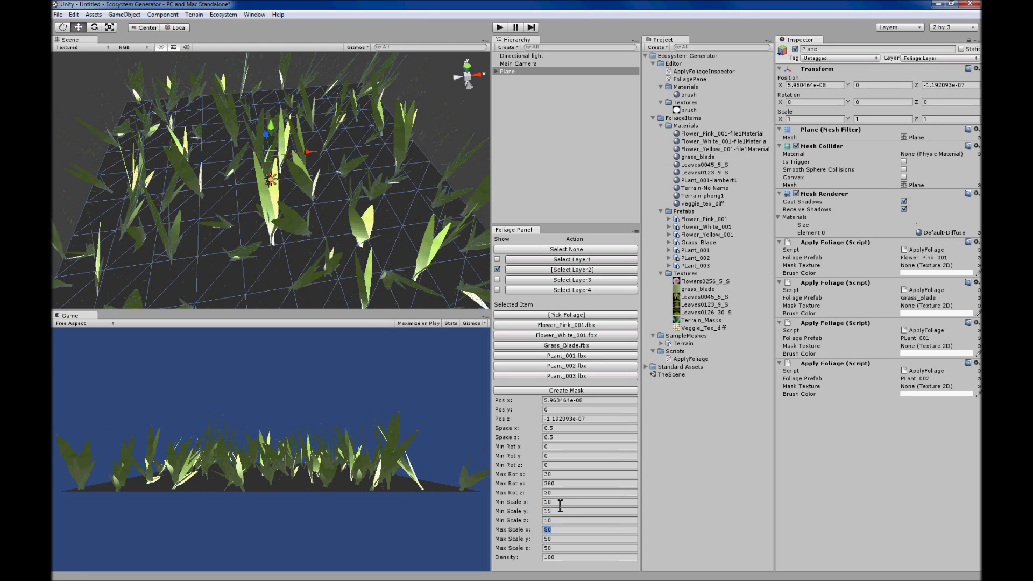
type("20")
key("Tab")
type("25")
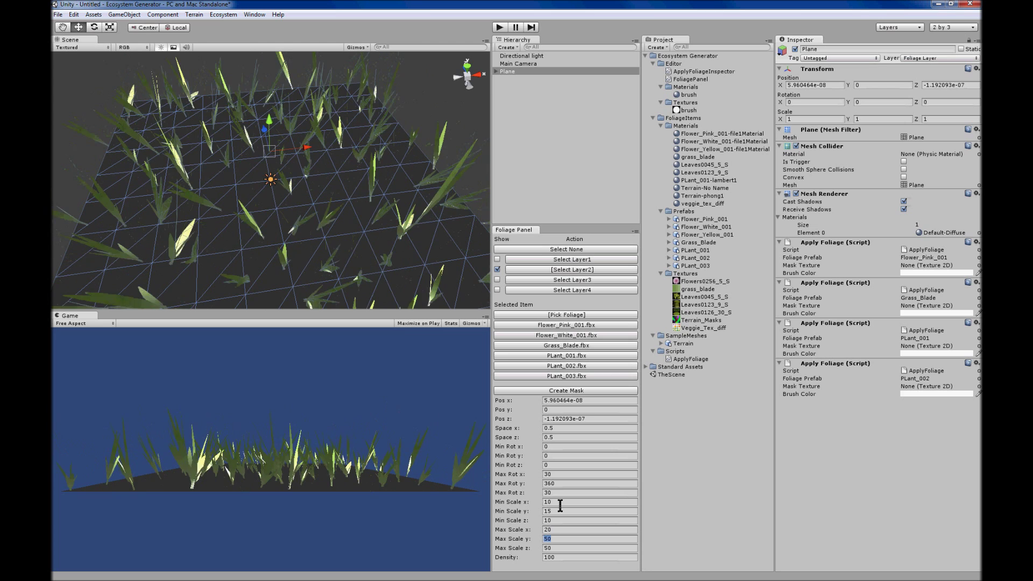
key("Tab")
type("20")
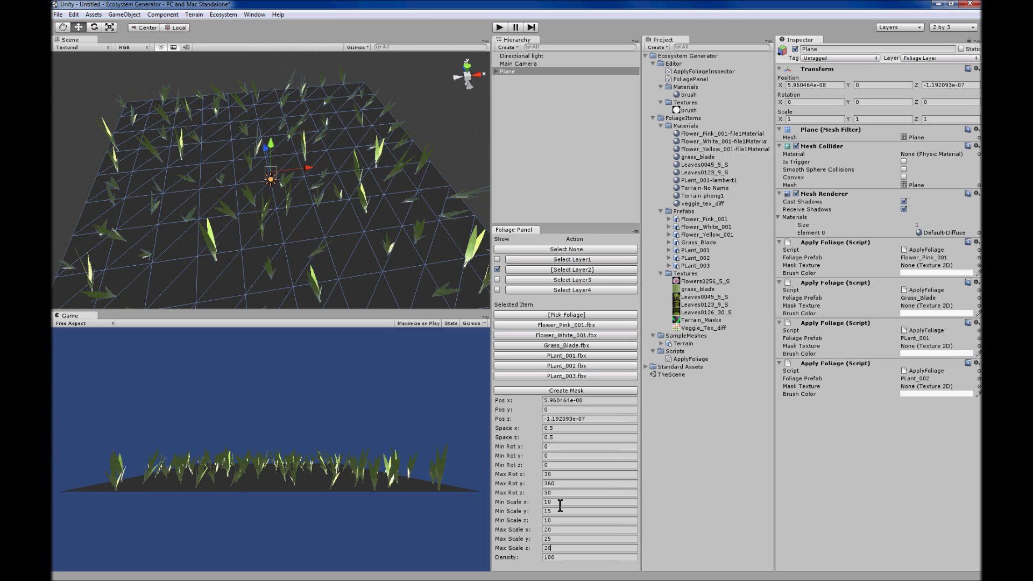
Step: Show Layer3 and Layer4 as well, and set Layer3's minimum and maximum scale to 10 on all axes
left_click(496, 290)
left_click(497, 280)
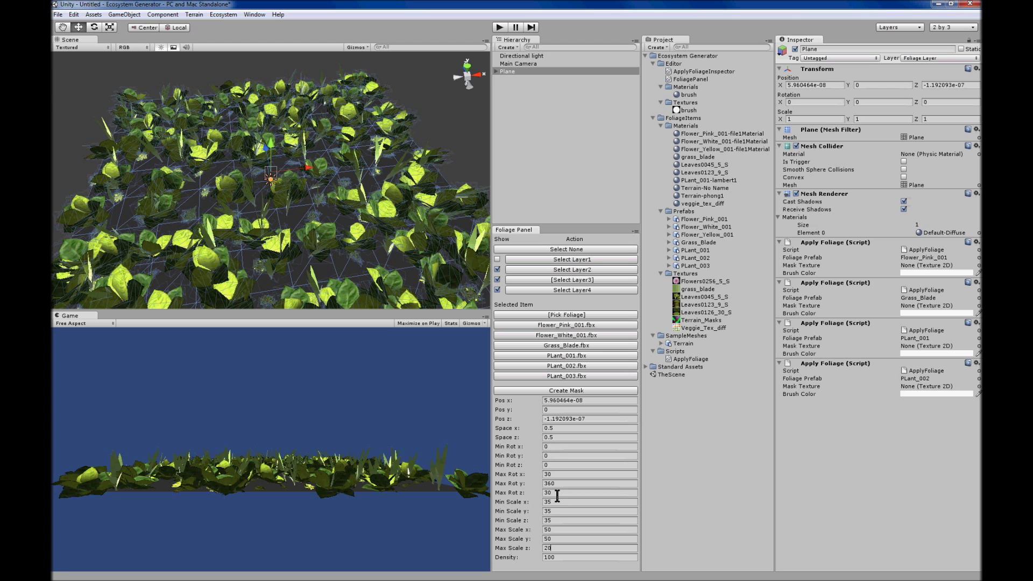
left_click(557, 505)
type("10")
key("Tab")
type("10")
key("Tab")
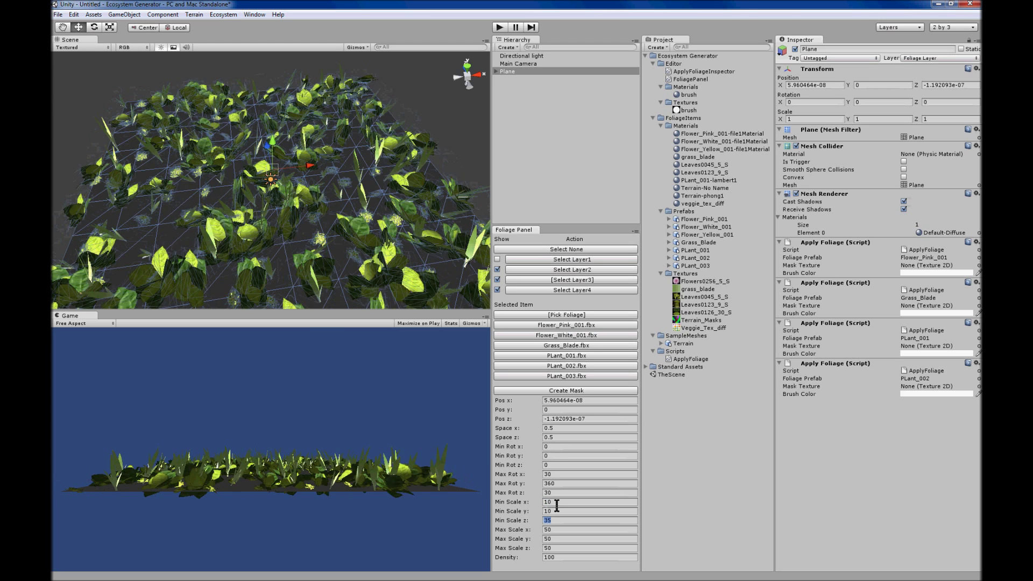
type("10")
key("Tab")
type("10")
key("Tab")
type("10")
key("Tab")
type("10")
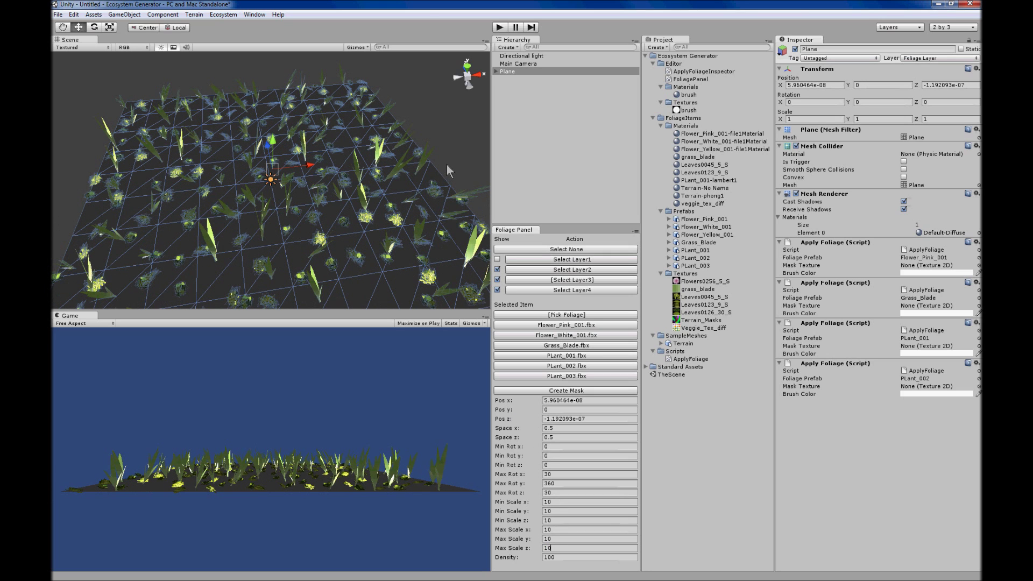
Step: Show Layer1 again and deselect the plane to view the combined foliage from another angle
left_click(497, 259)
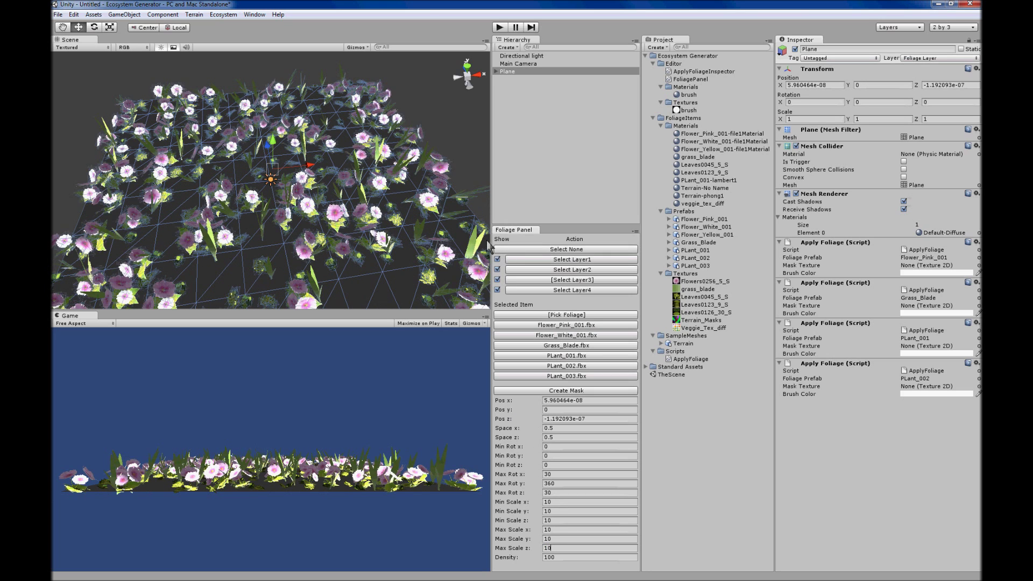
left_click(460, 166)
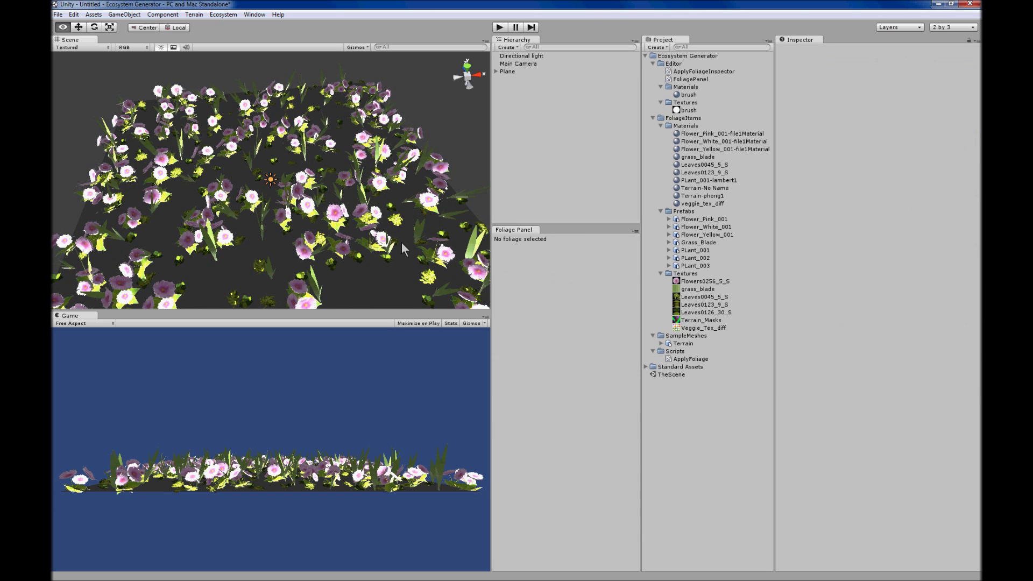
left_click_drag(402, 242, 355, 225, "alt")
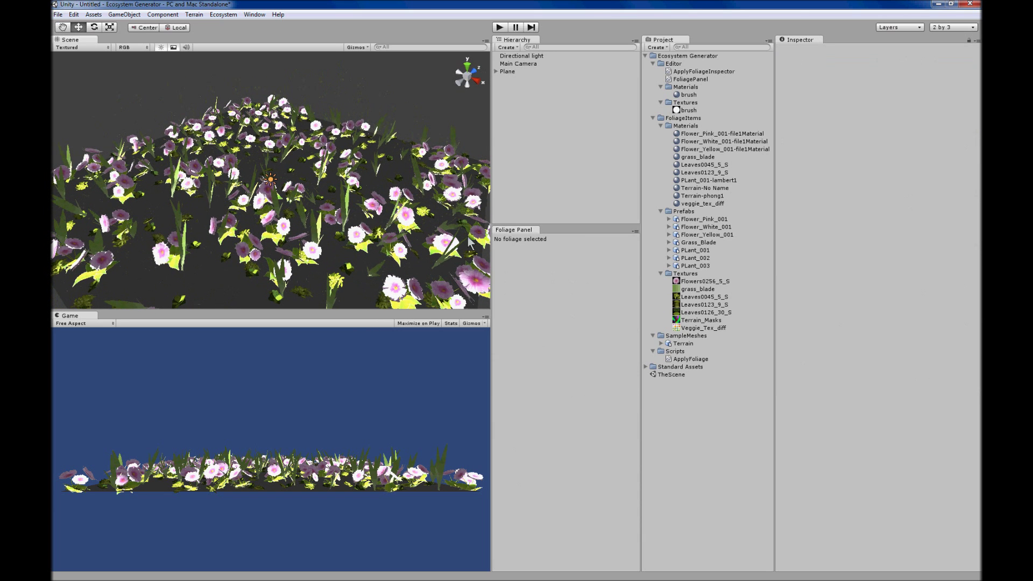
Step: Reselect the plane, try several densities for Layer1's foliage, including 150 and 15, and settle on 20
left_click(518, 71)
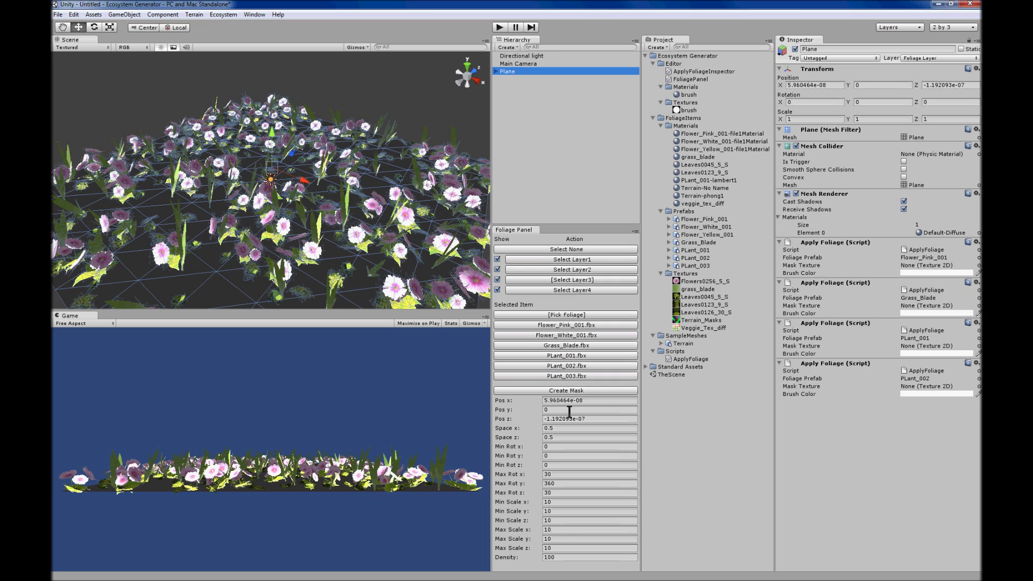
left_click(564, 556)
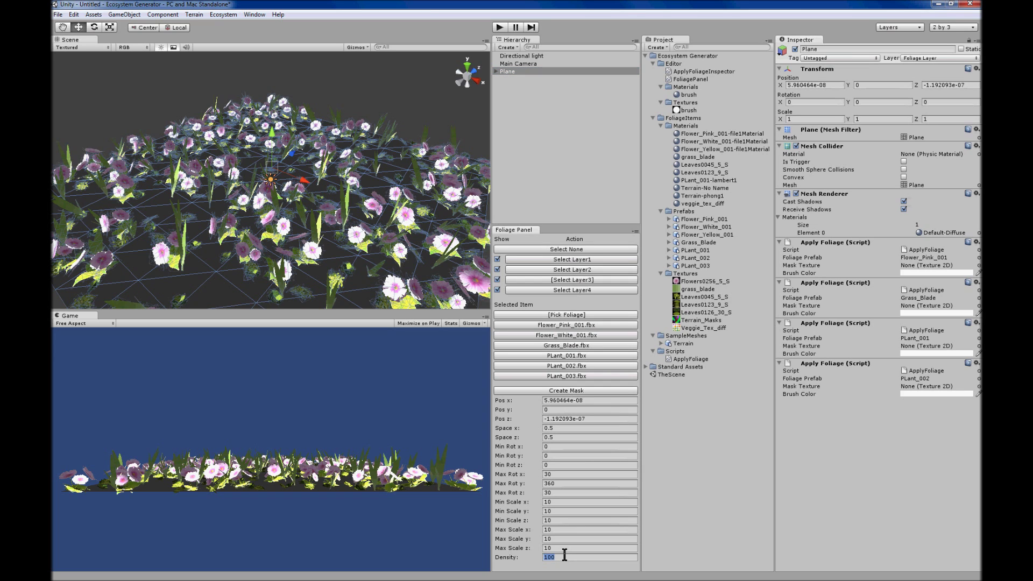
type("150")
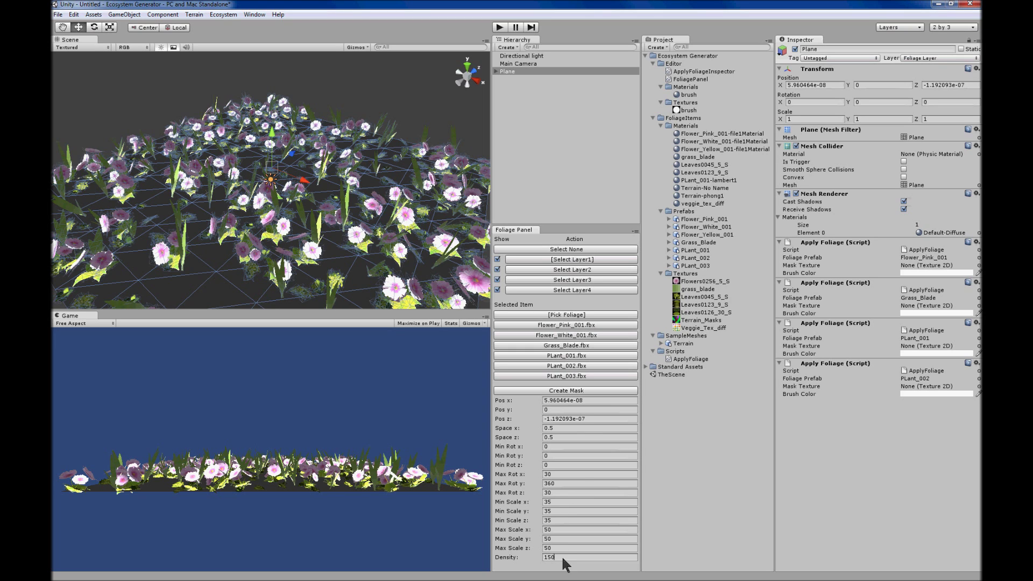
left_click(543, 558)
type("50")
key("BackSpace")
key("BackSpace")
type("10")
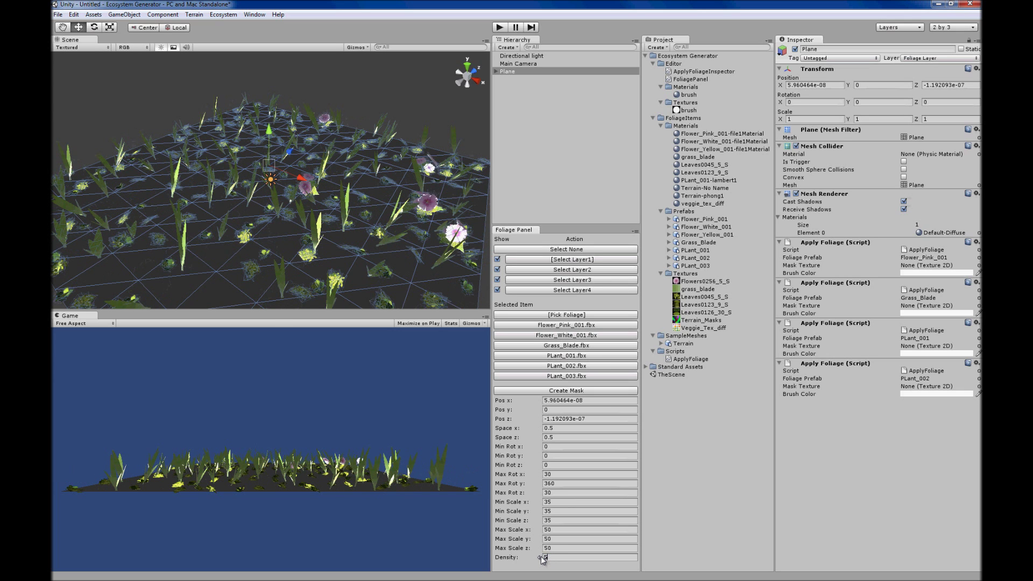
key("BackSpace")
type("5")
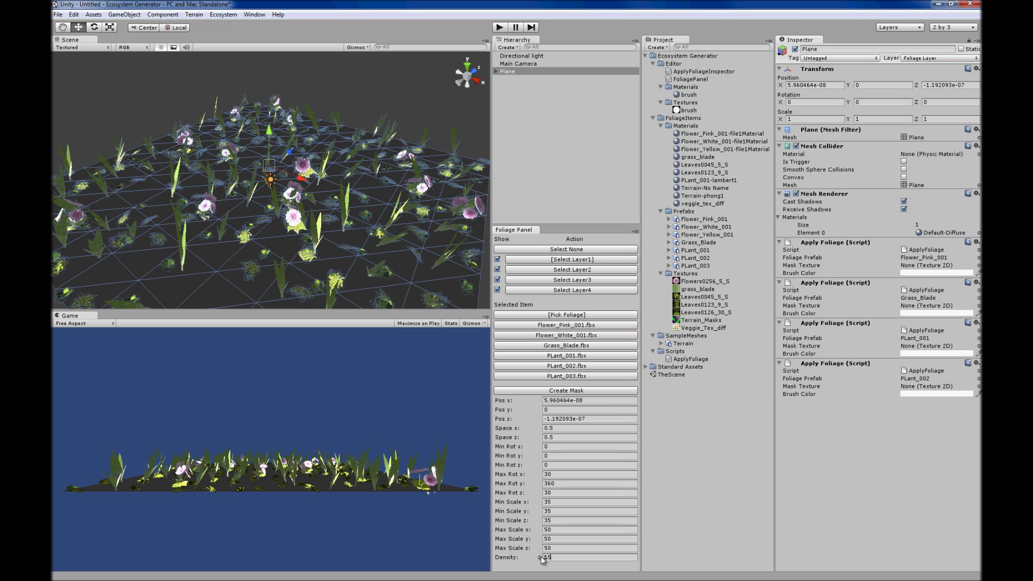
key("BackSpace")
key("BackSpace")
type("20")
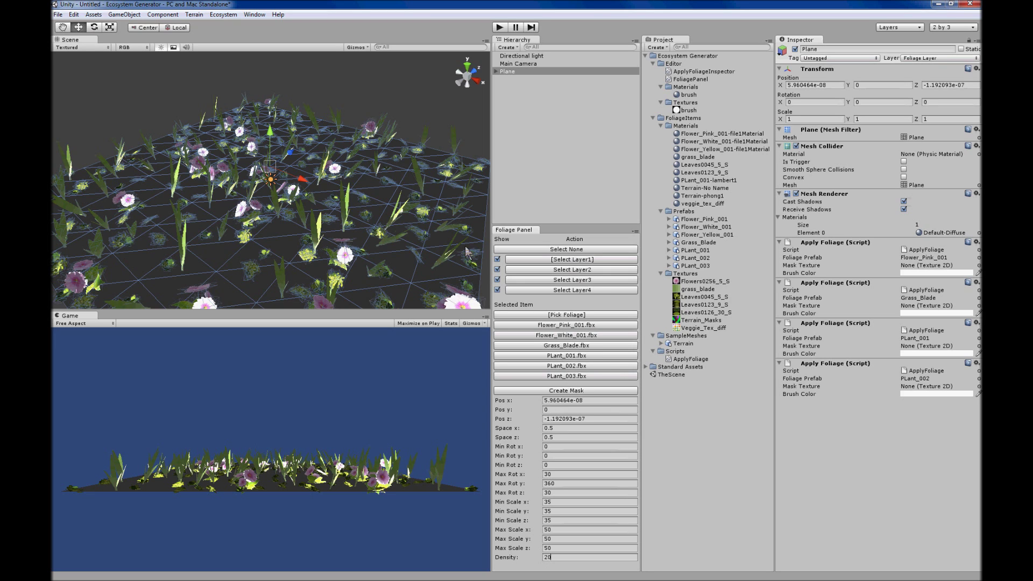
Step: Delete the plane and add the Terrain mesh from the SampleMeshes folder to the scene
right_click(515, 70)
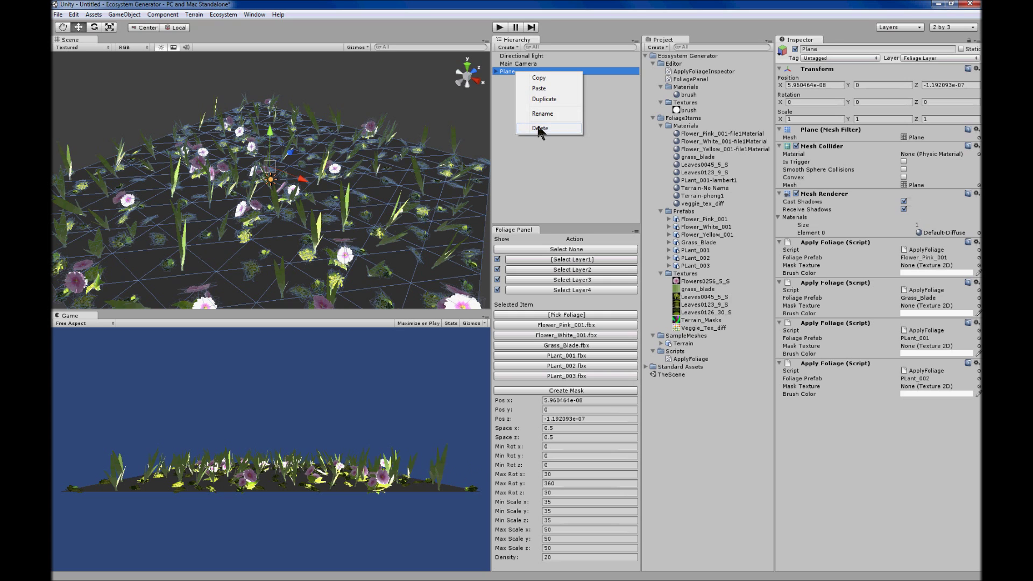
left_click(537, 123)
left_click(682, 336)
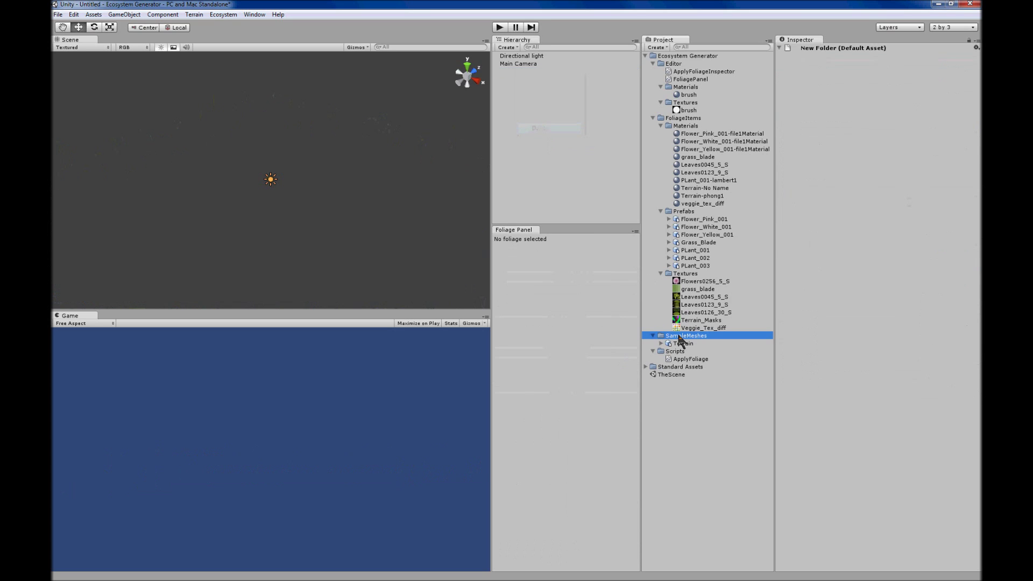
left_click(683, 344)
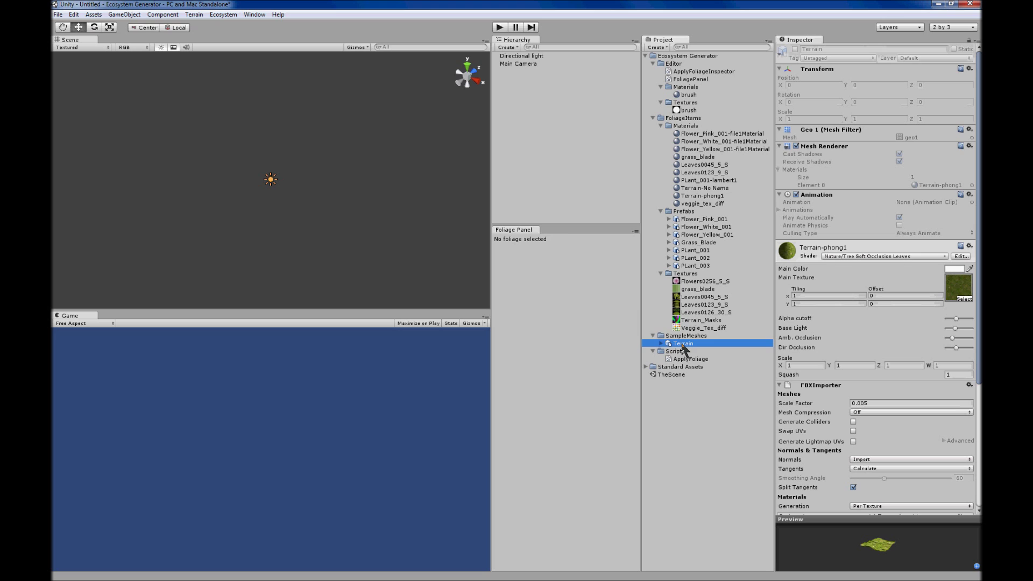
left_click_drag(682, 345, 560, 201)
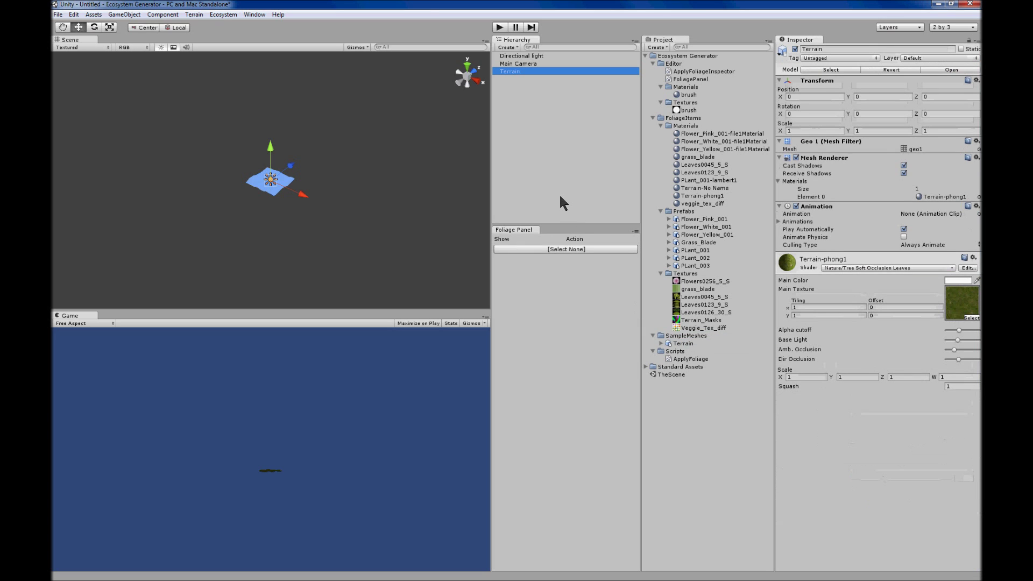
Step: Set the Terrain's scale to 20 on the X, Y and Z axes
left_click(789, 130)
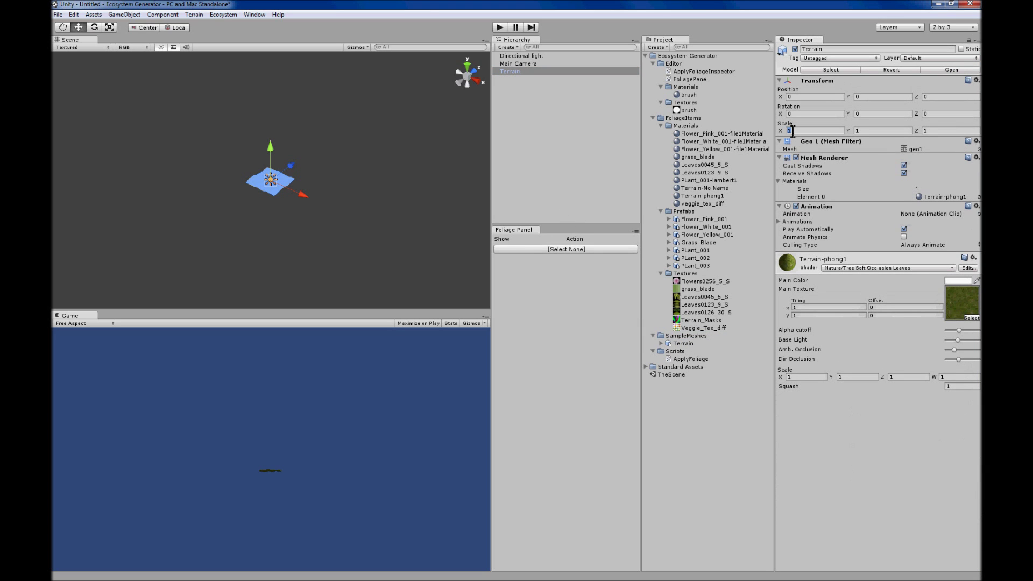
type("20")
key("Tab")
type("20")
key("Tab")
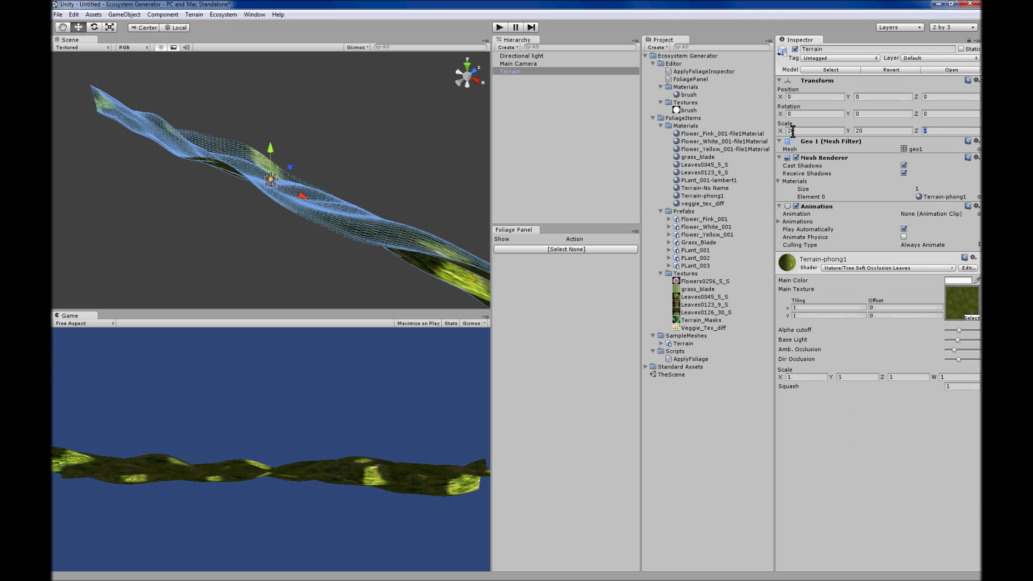
type("20")
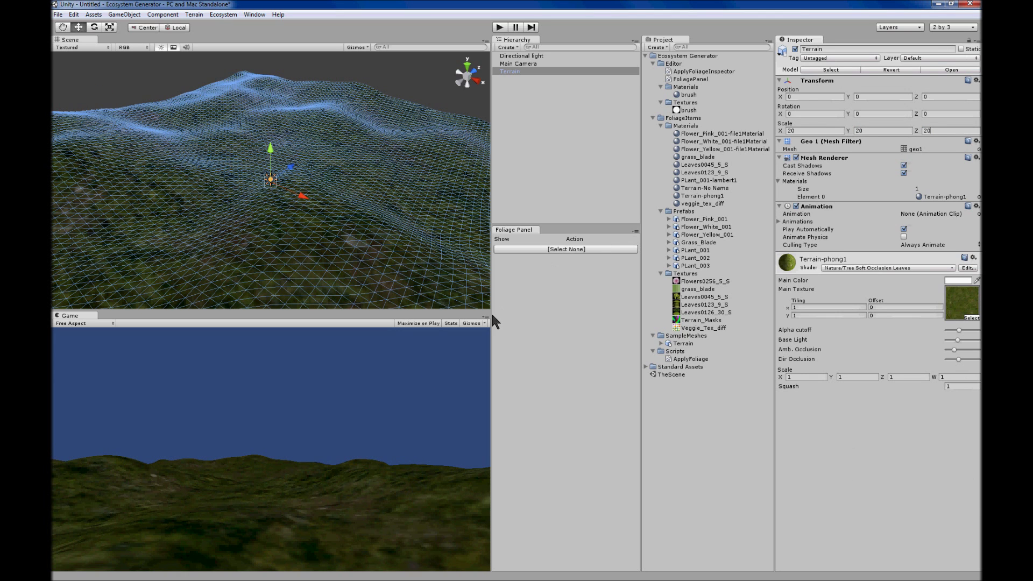
left_click(429, 377)
Step: Add the six sample foliage layers to the Terrain, then deselect it to view the foliage up close
left_click(506, 71)
left_click(509, 64)
left_click(510, 71)
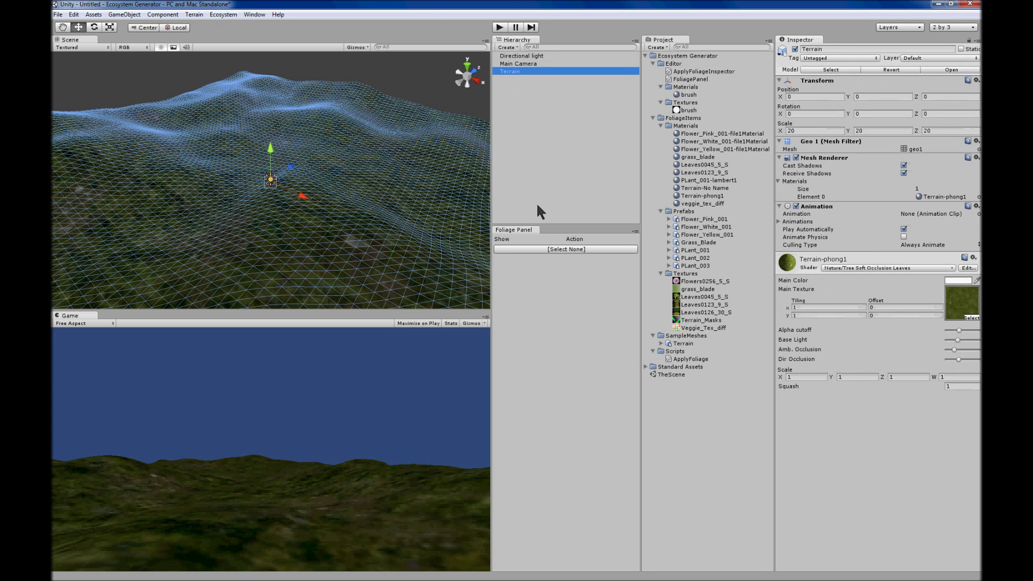
left_click(222, 15)
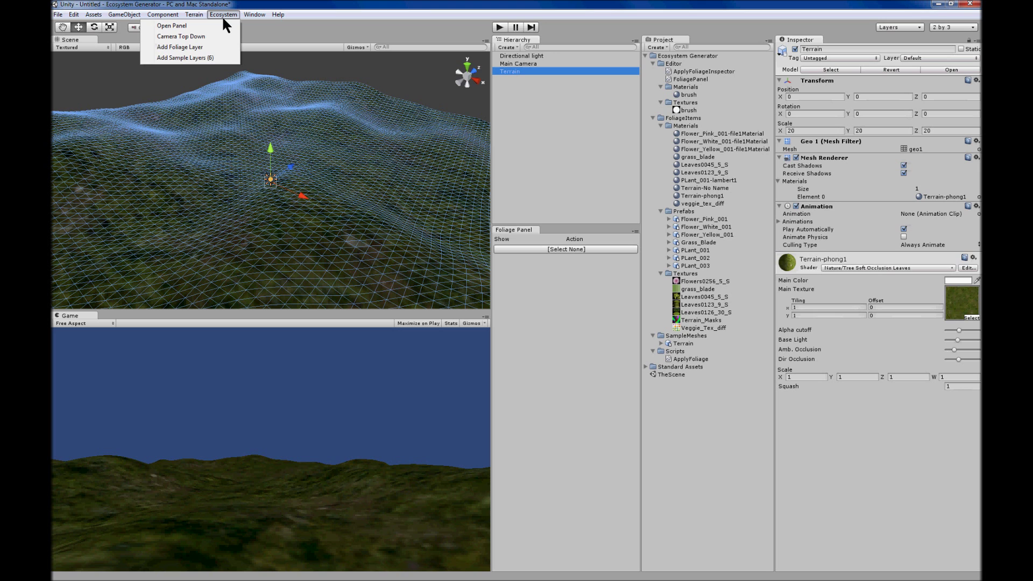
left_click(200, 58)
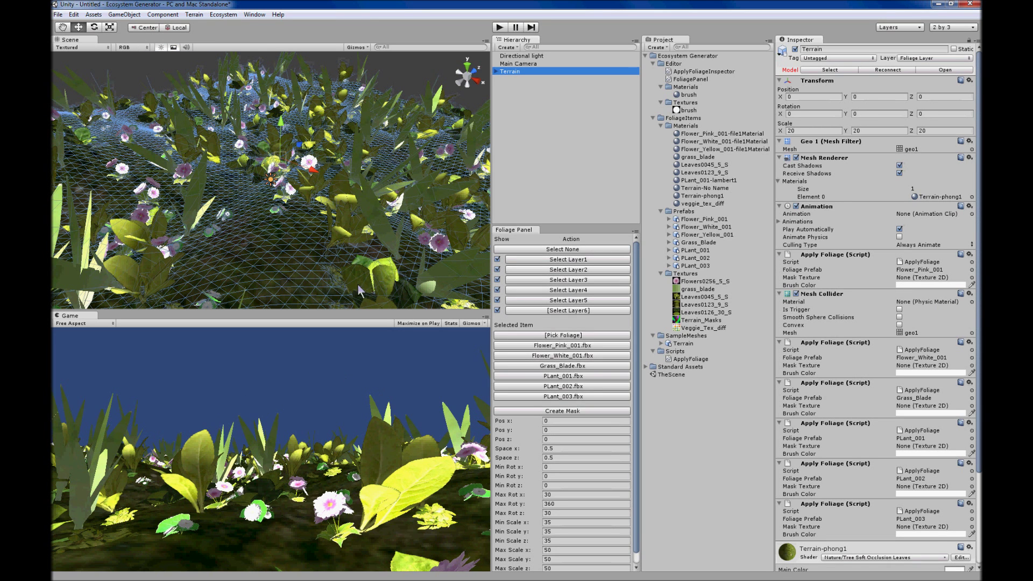
left_click(404, 79)
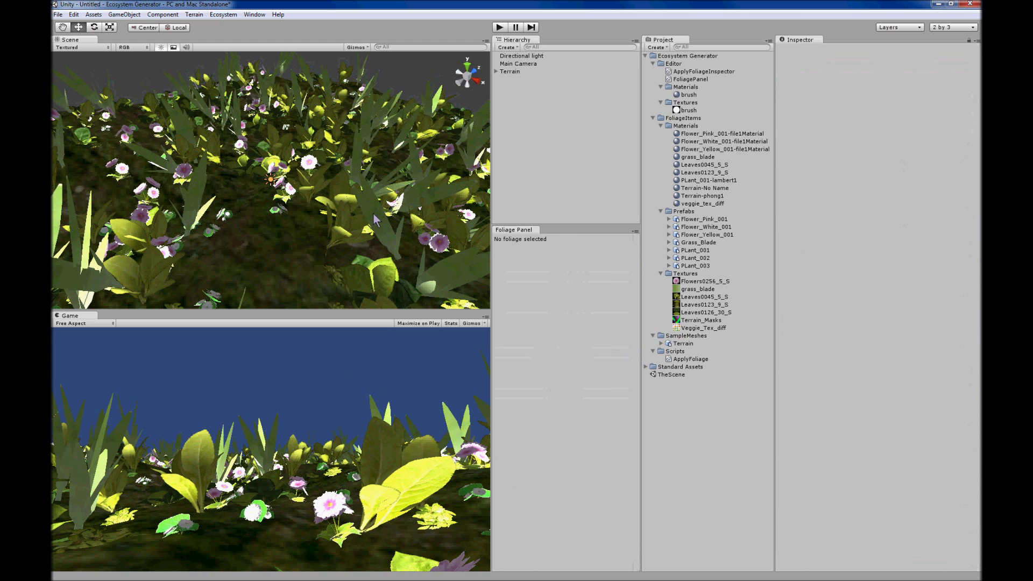
left_click_drag(375, 216, 295, 178, "alt")
scroll(295, 177, "down", 4)
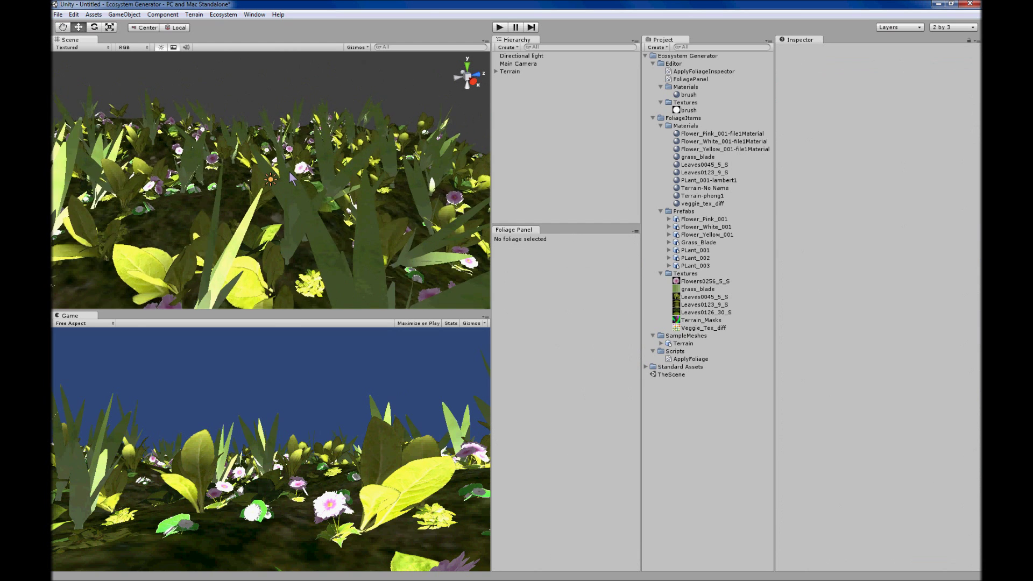
scroll(261, 197, "up", 5)
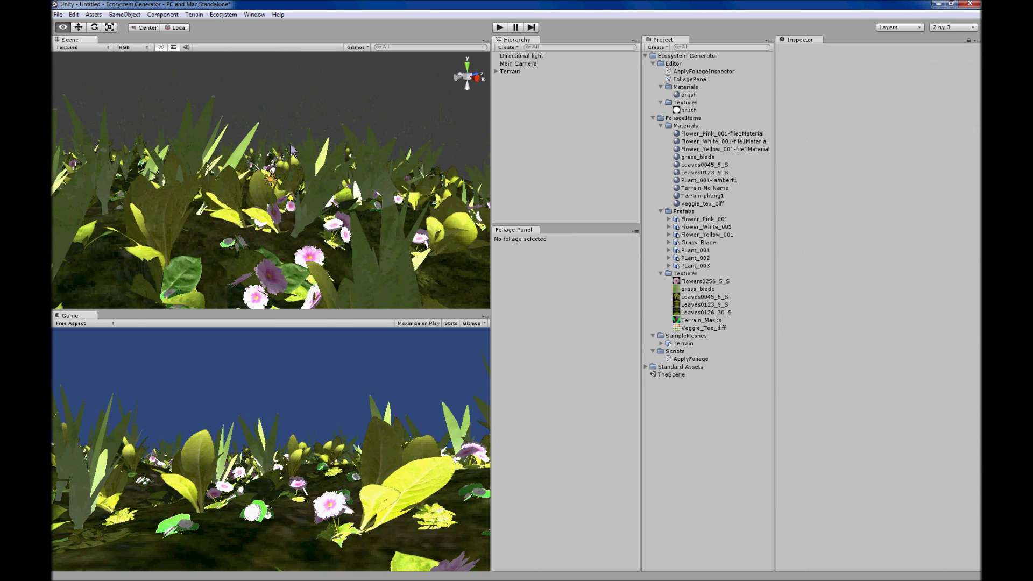
Step: Set the camera to look top down on the terrain and show the rendering statistics in the Game view
left_click(225, 17)
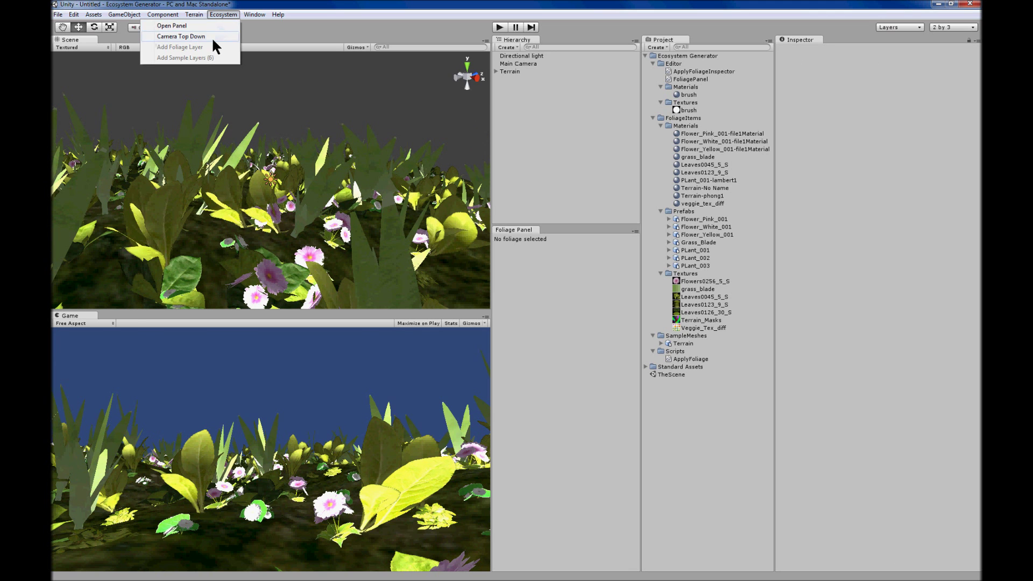
left_click(213, 37)
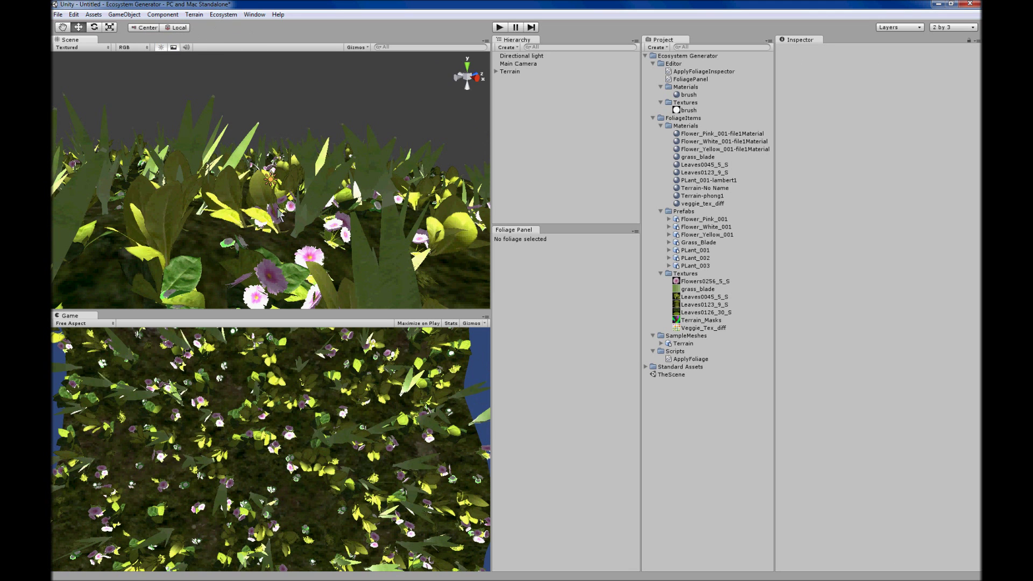
left_click_drag(236, 223, 367, 225, "alt")
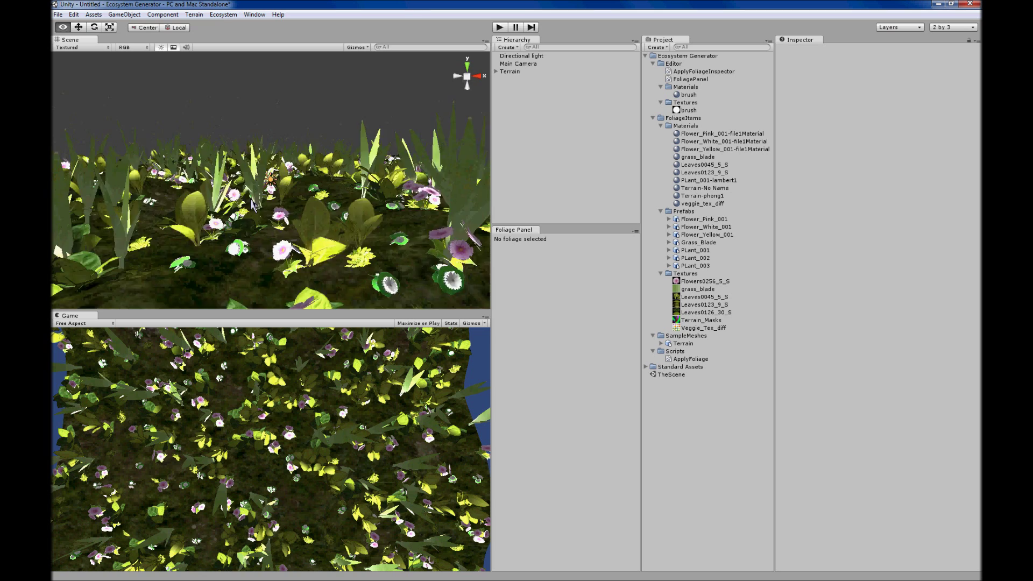
scroll(252, 203, "up", 10)
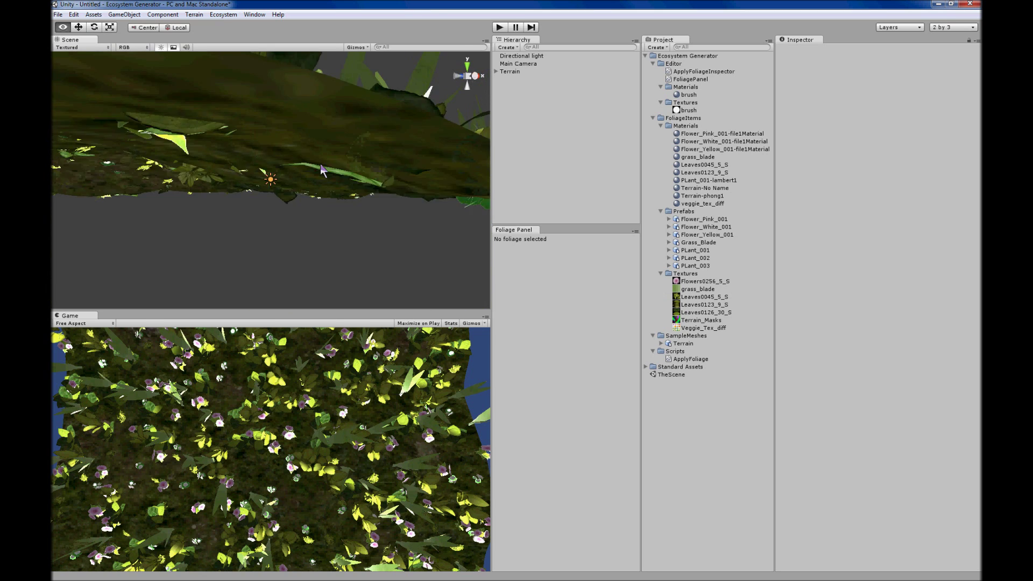
left_click_drag(321, 164, 252, 221, "alt")
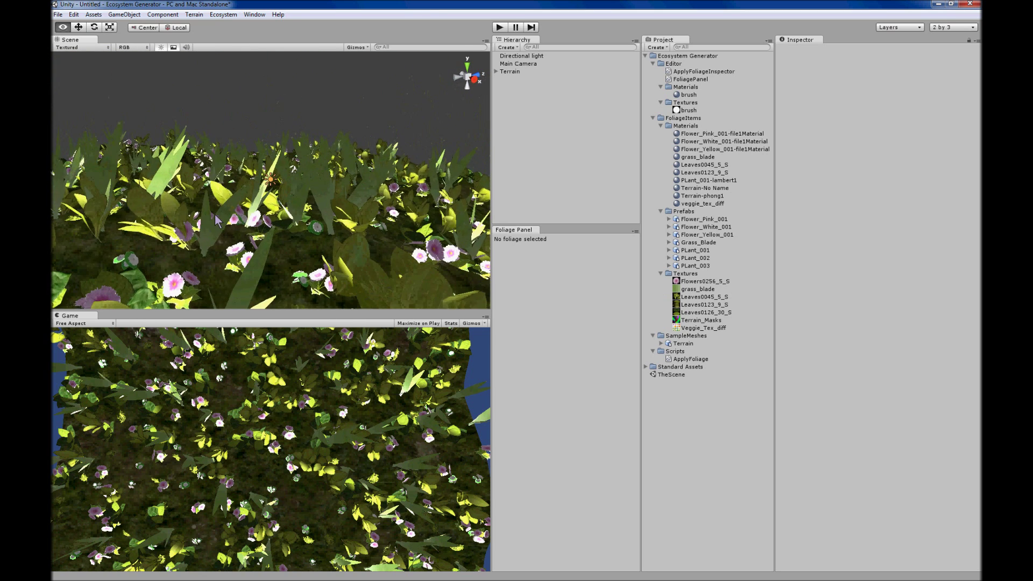
left_click(451, 324)
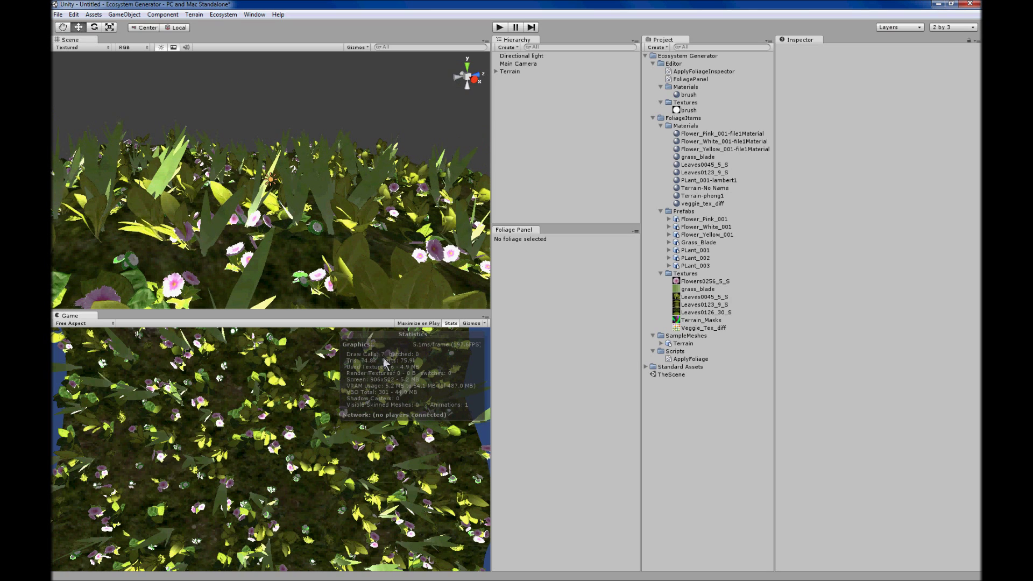
Step: Raise the PLant_003 combined mesh above the terrain to a Y position of about 0.13
left_click(330, 199)
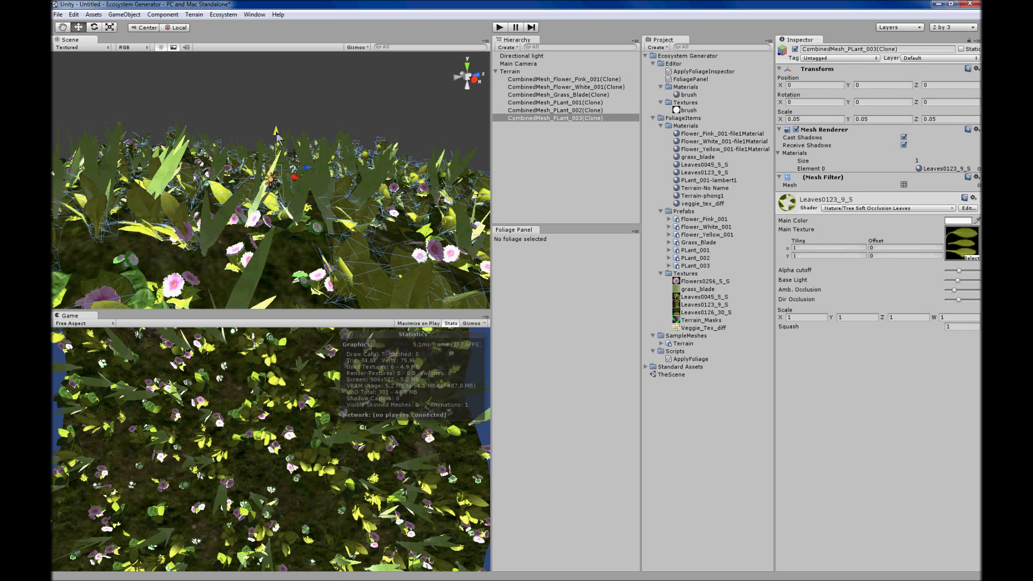
left_click_drag(278, 139, 289, 82)
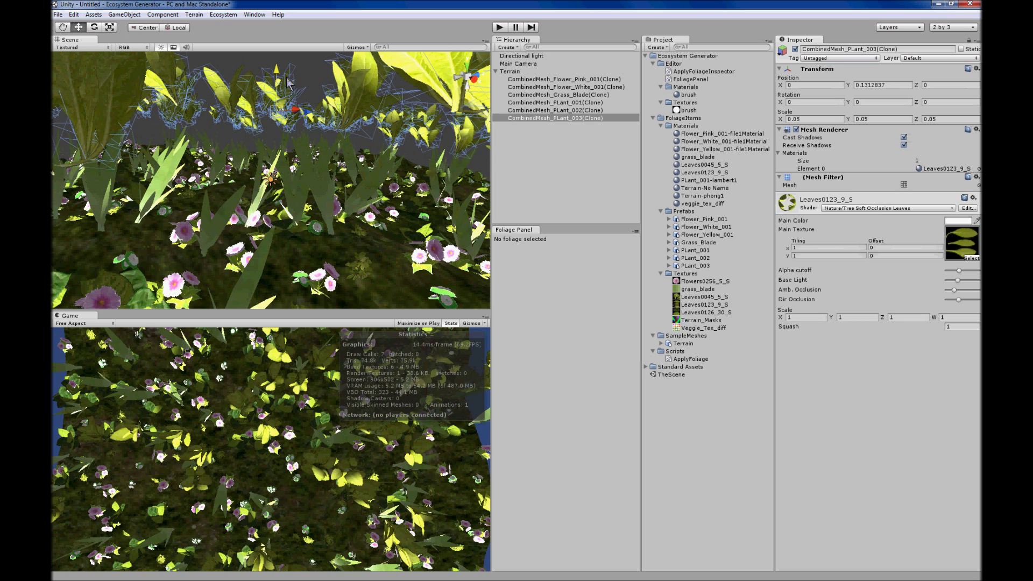
left_click_drag(345, 181, 263, 223, "alt")
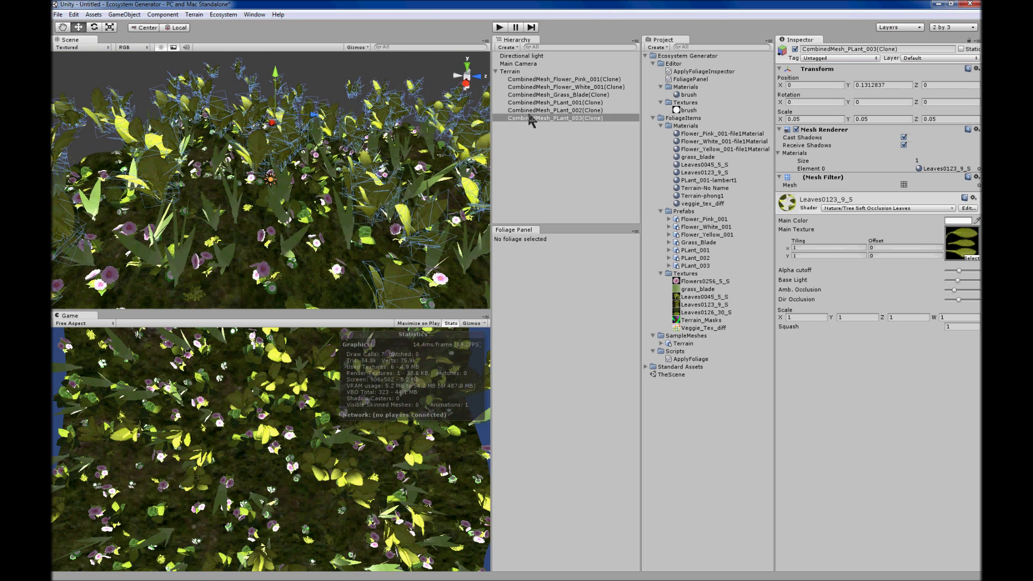
Step: Hide foliage layers Layer1 through Layer5 on the Terrain, leaving only Layer6 shown
left_click(509, 72)
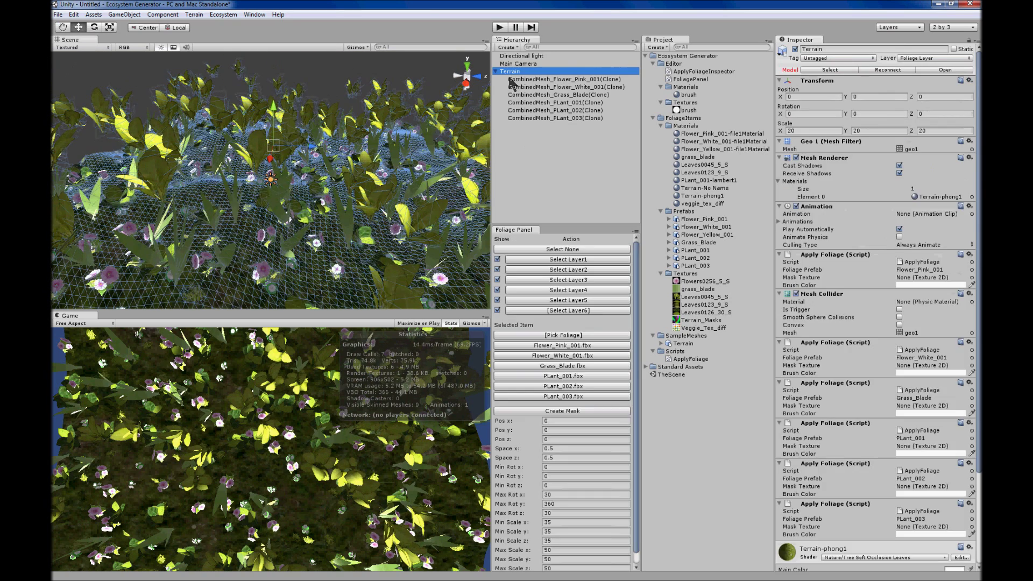
left_click(497, 260)
left_click(497, 269)
left_click(497, 280)
left_click(497, 290)
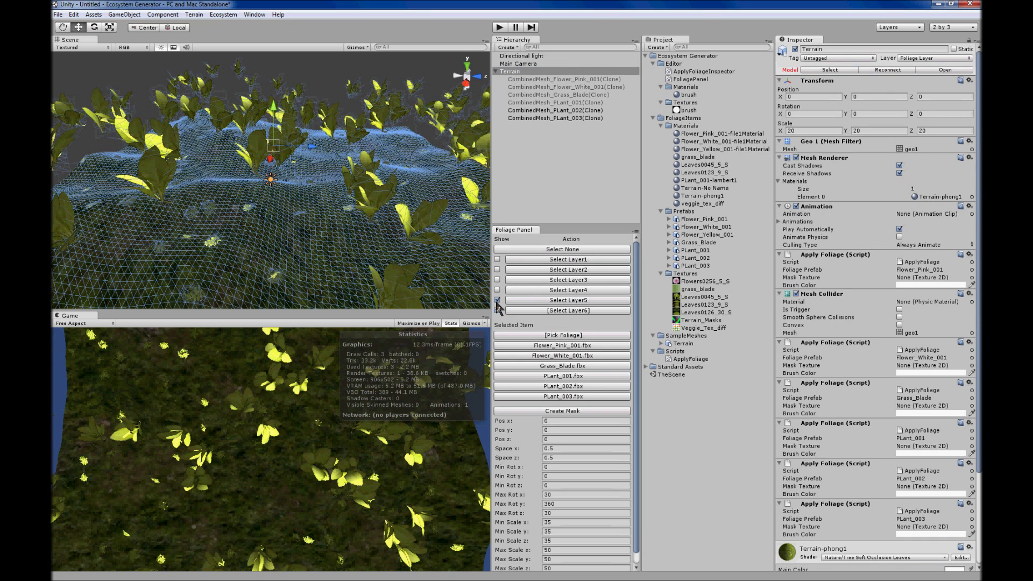
left_click(497, 301)
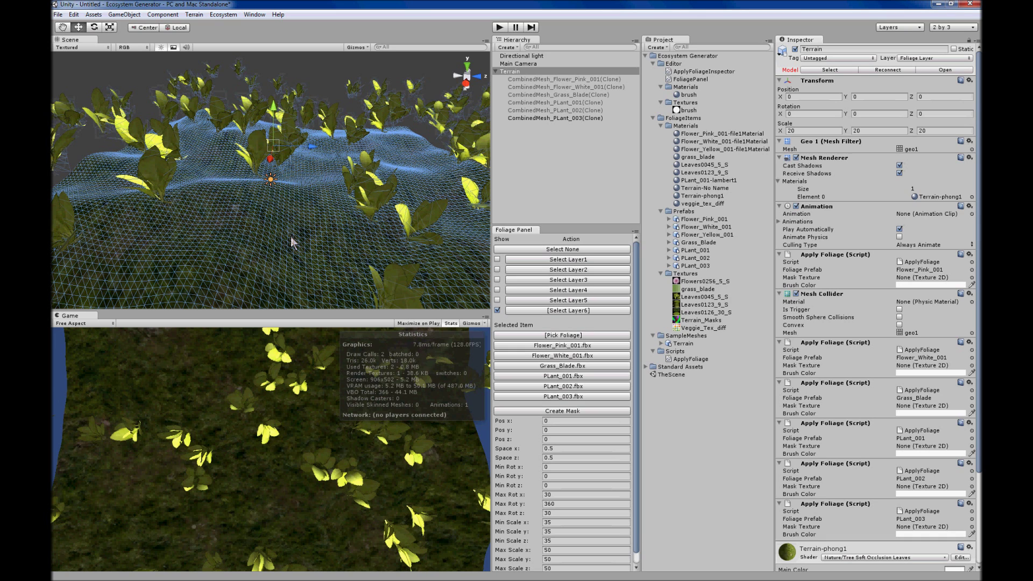
Step: Lower the PLant_003 combined mesh back onto the terrain surface, to a Y position of about 0.002
left_click(533, 118)
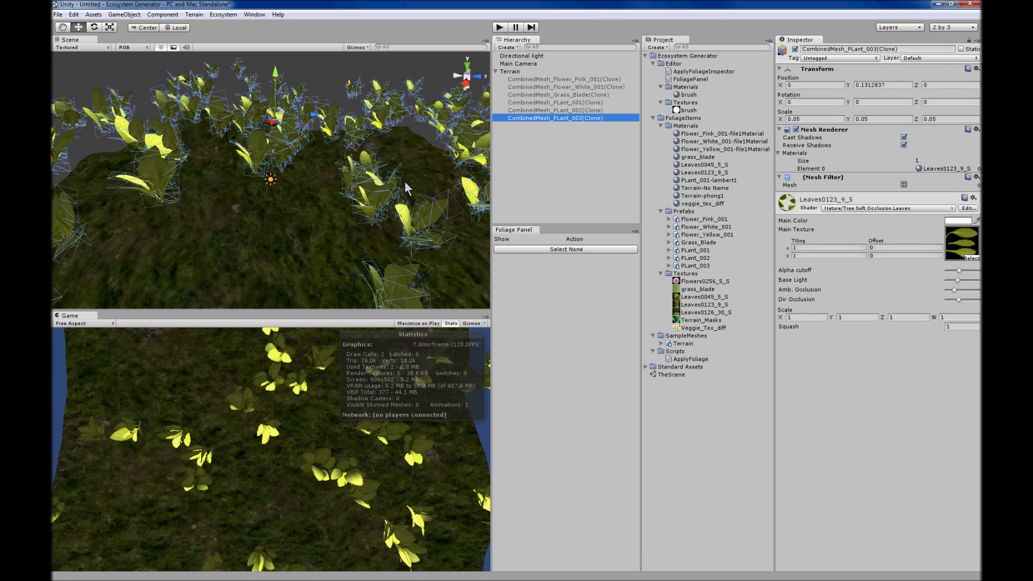
left_click_drag(326, 251, 186, 251, "alt")
scroll(235, 244, "down", 6)
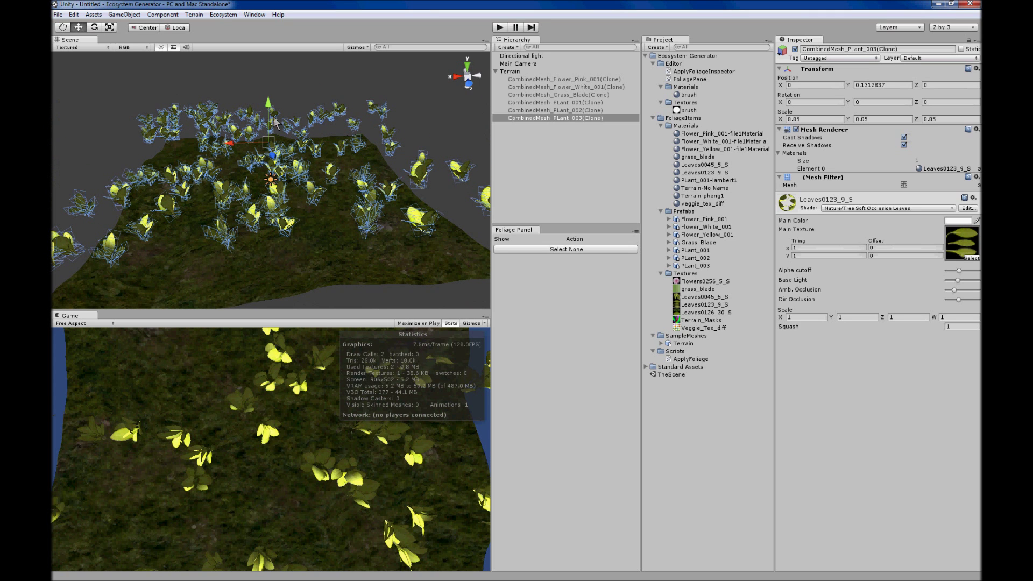
left_click_drag(269, 112, 269, 162)
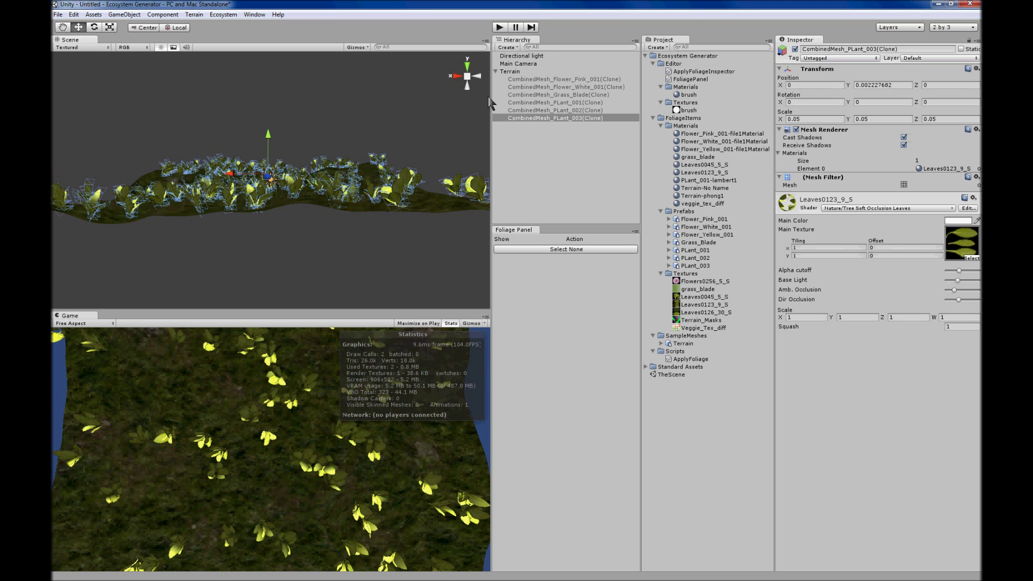
Step: Select the Terrain and move it together with its foliage to about X 0.90, Y 0.004, Z 0.096
left_click(510, 72)
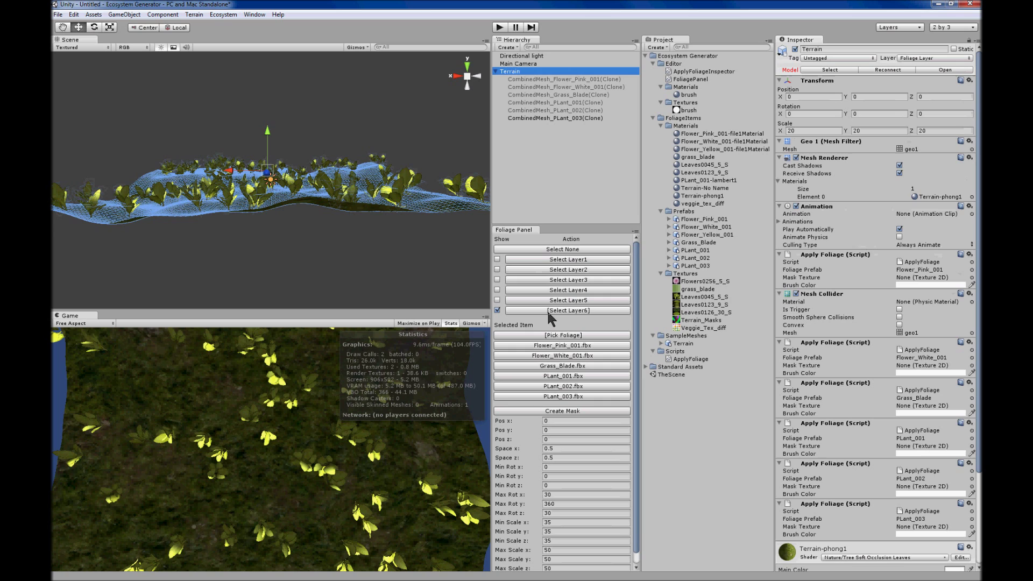
left_click(546, 309)
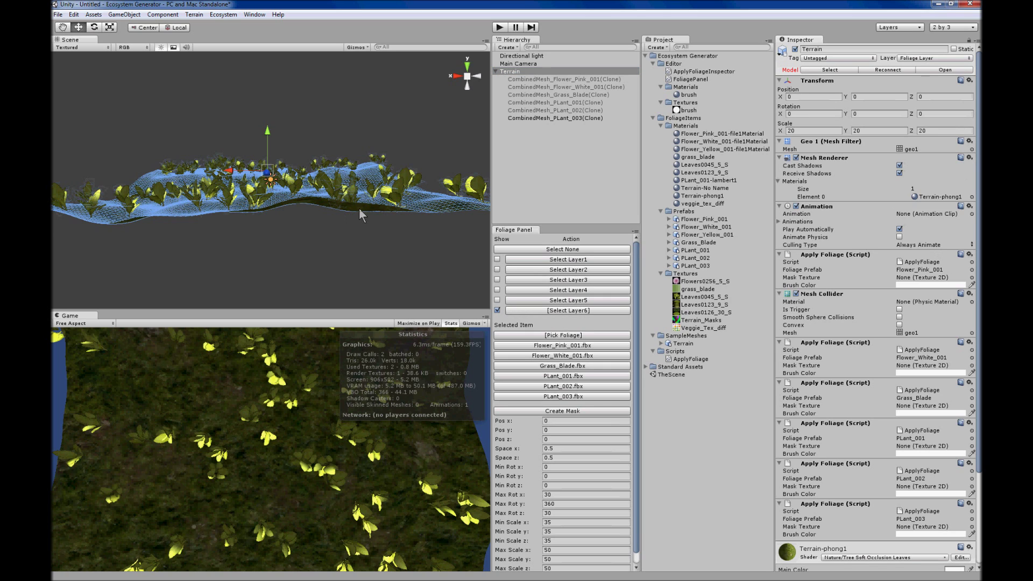
left_click(242, 173)
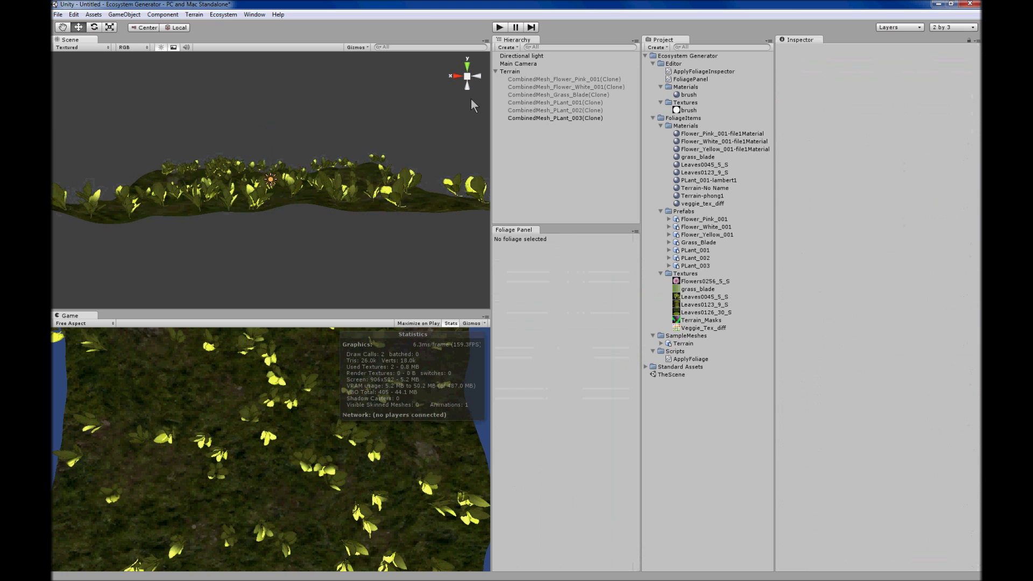
left_click(511, 71)
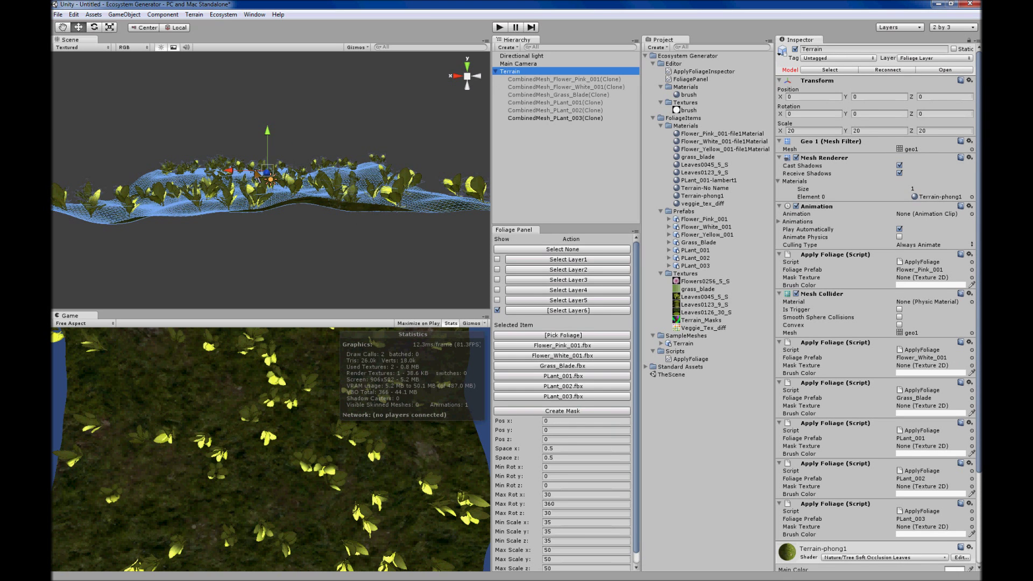
left_click_drag(257, 173, 242, 174)
scroll(272, 167, "down", 5)
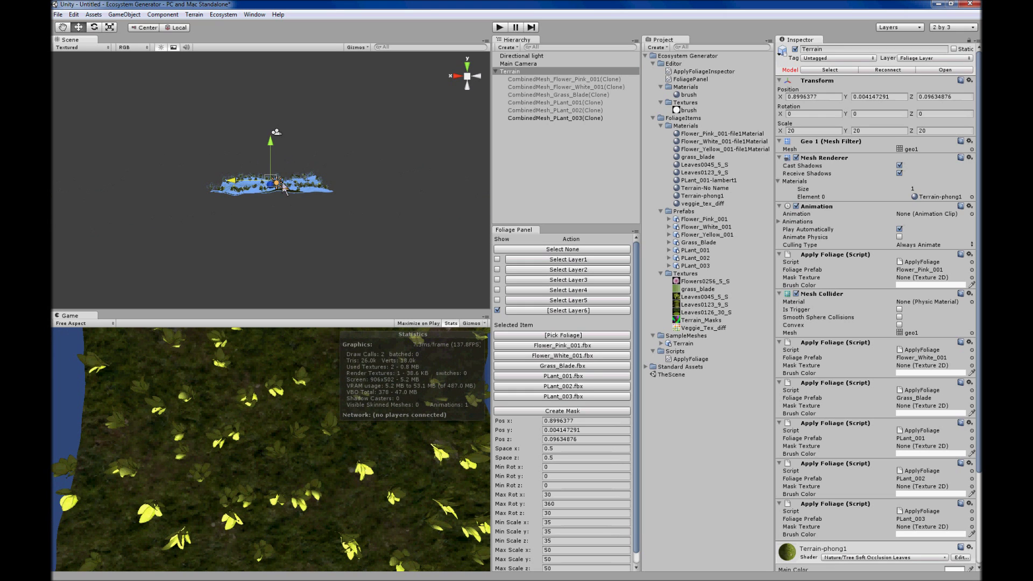
Step: Rotate the Terrain to about 22, 19 and 42 degrees on X, Y and Z, shift it to about X 1.41, Z -0.30, and deselect it
scroll(284, 188, "up", 6)
key("e")
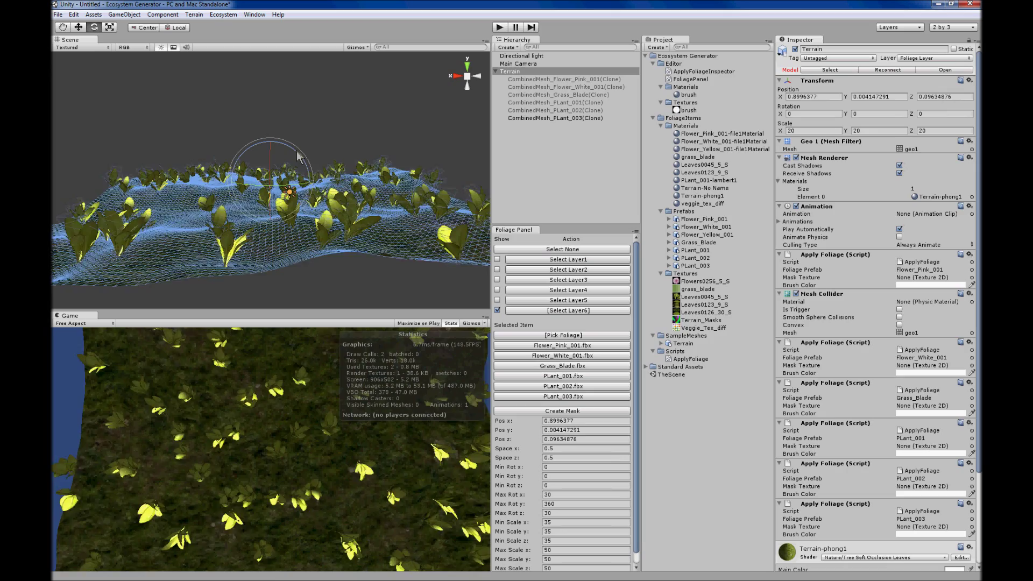
left_click_drag(300, 157, 254, 189)
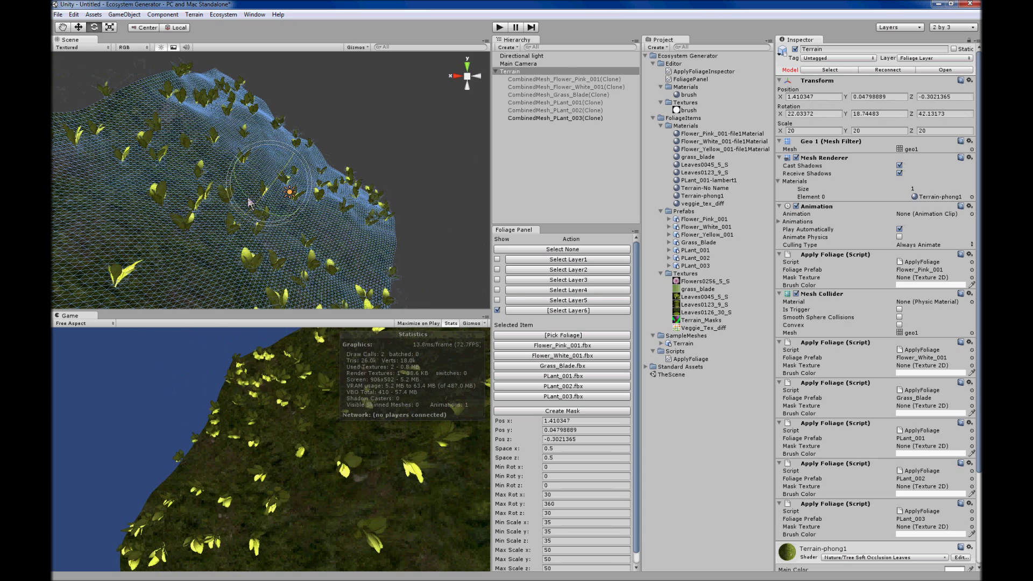
key("w")
left_click(389, 146)
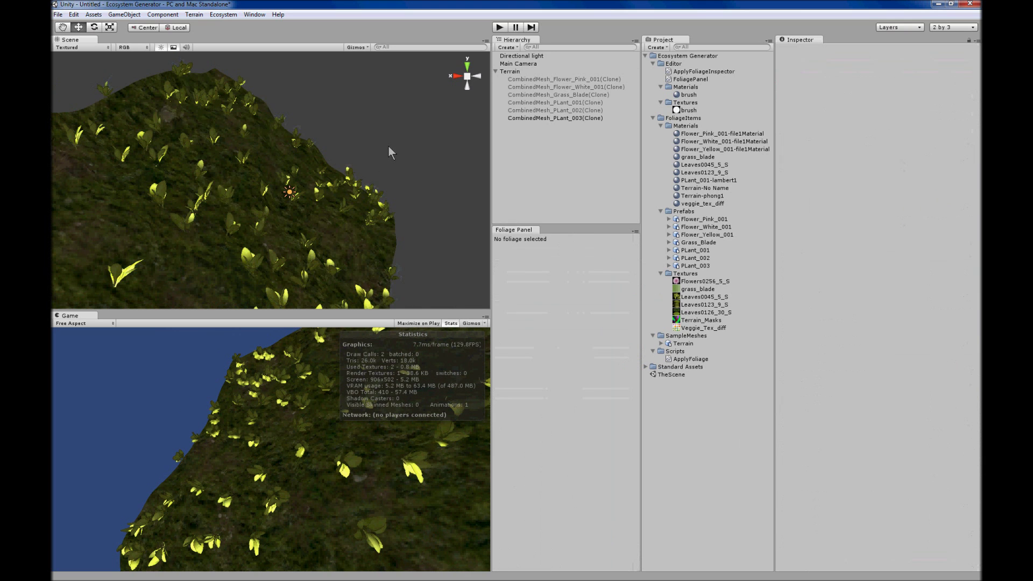
Step: Inspect the foliage on the rotated terrain from the front and left views
left_click_drag(286, 199, 417, 157, "alt")
left_click(472, 76)
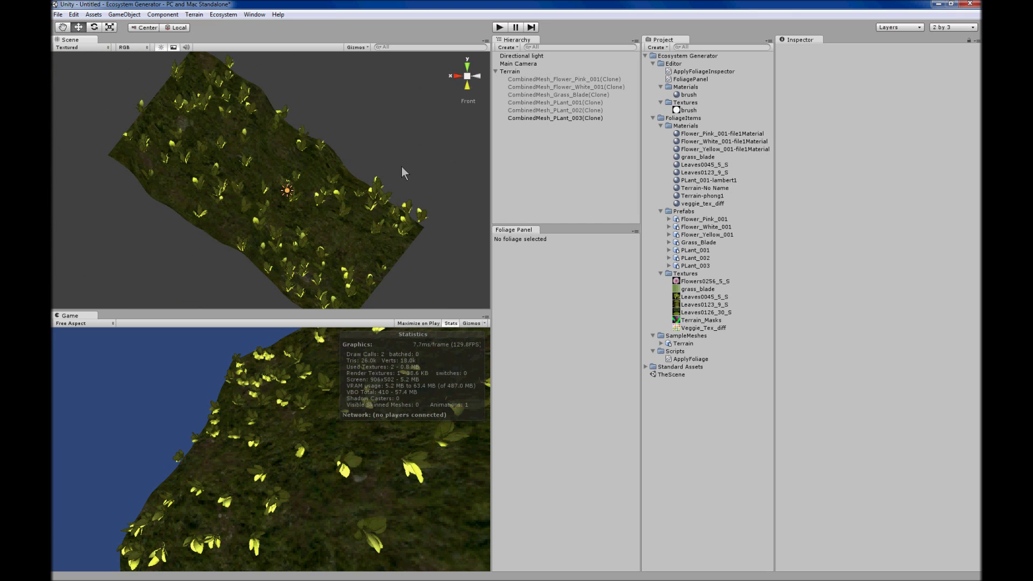
left_click(461, 80)
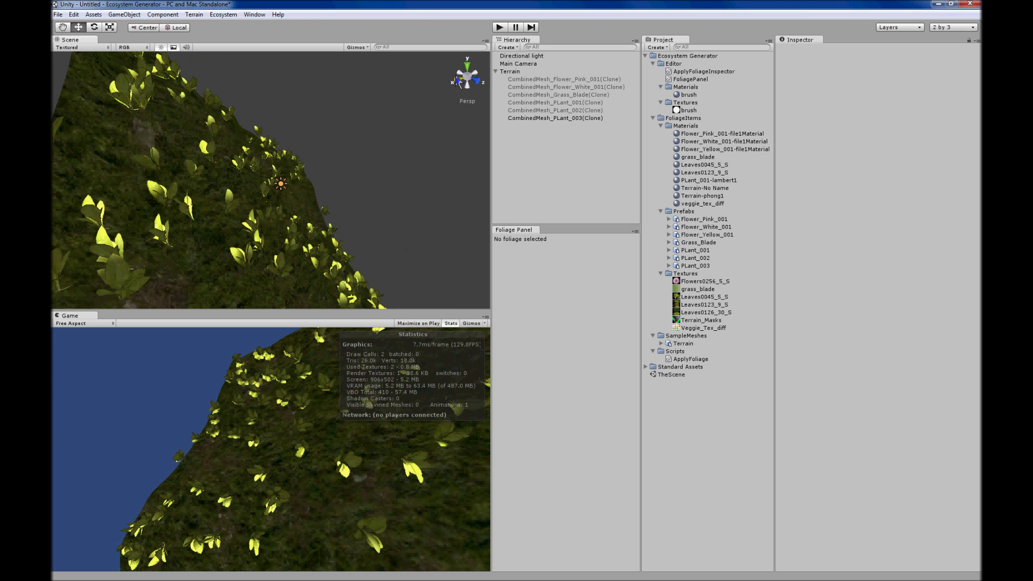
left_click(457, 80)
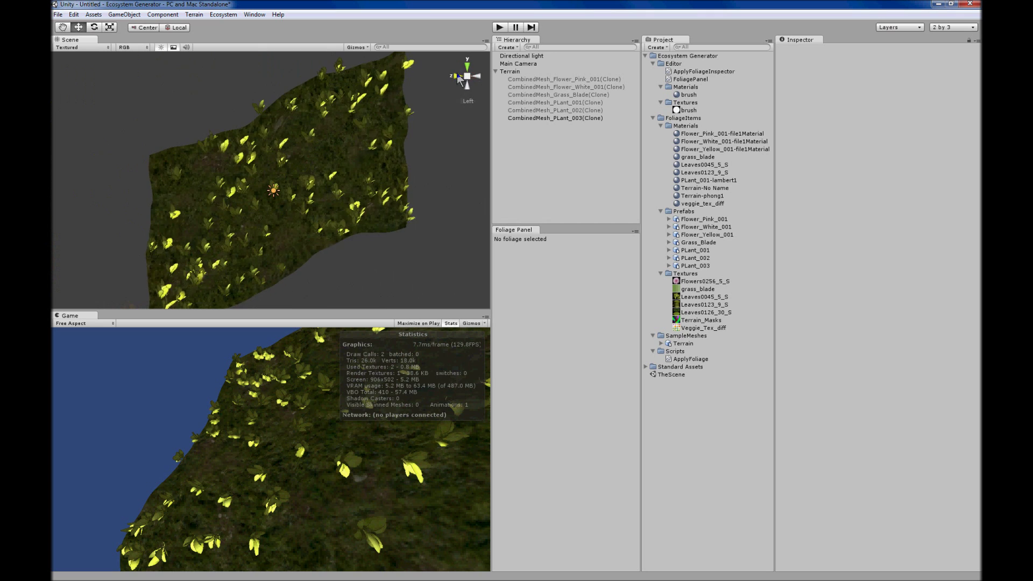
Step: Delete the Terrain with all its foliage meshes from the scene
left_click(458, 79)
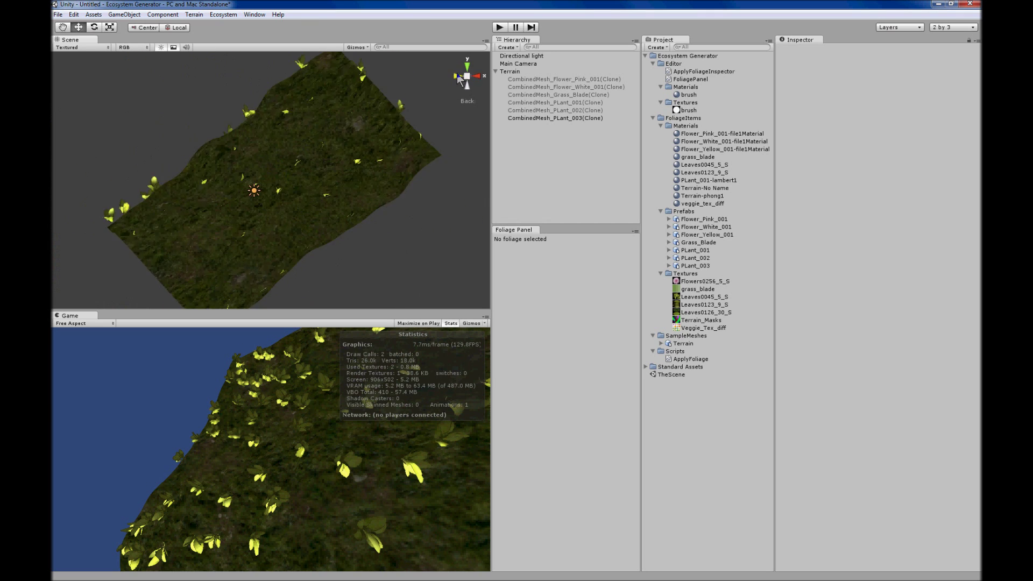
left_click(458, 79)
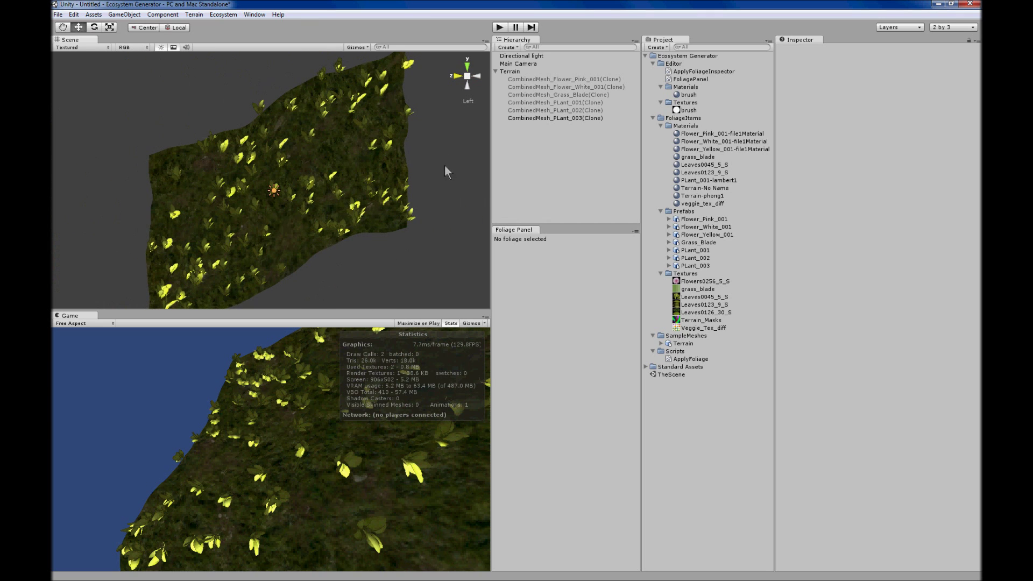
left_click(453, 78)
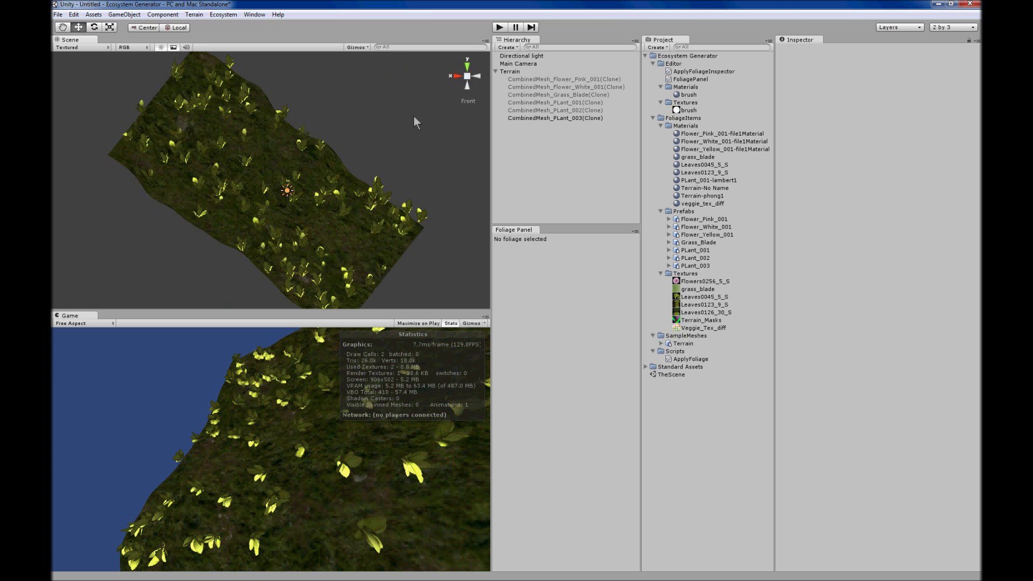
right_click(509, 71)
left_click(534, 131)
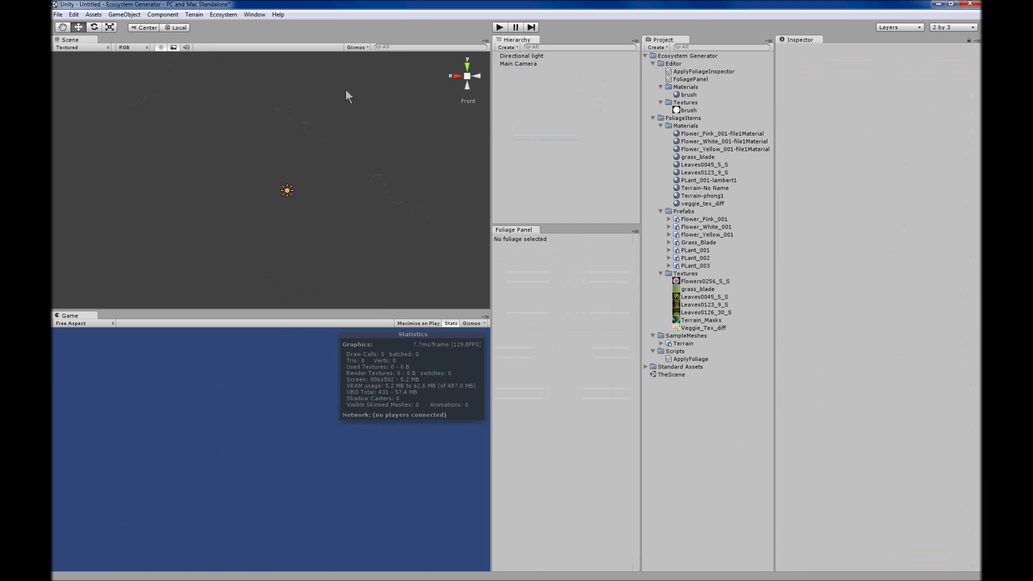
Step: Create a sphere and set its X, Y and Z scale to 5
left_click(125, 14)
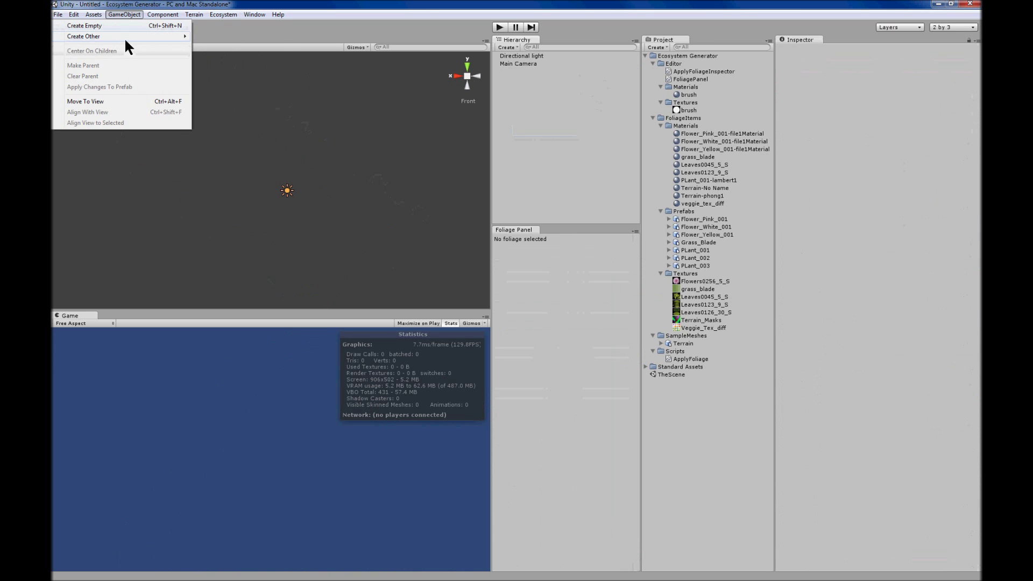
mouse_move(124, 38)
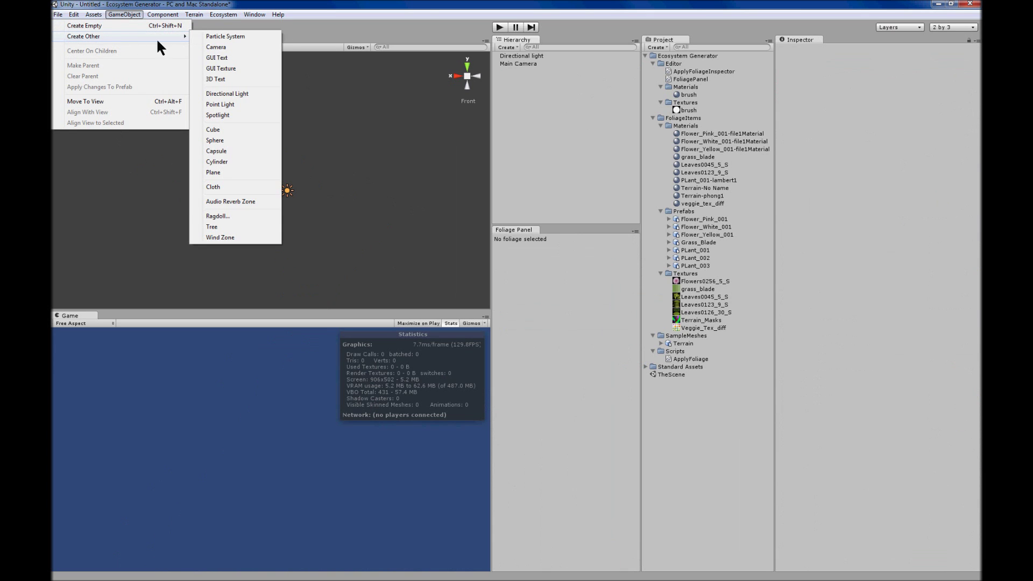
left_click(229, 140)
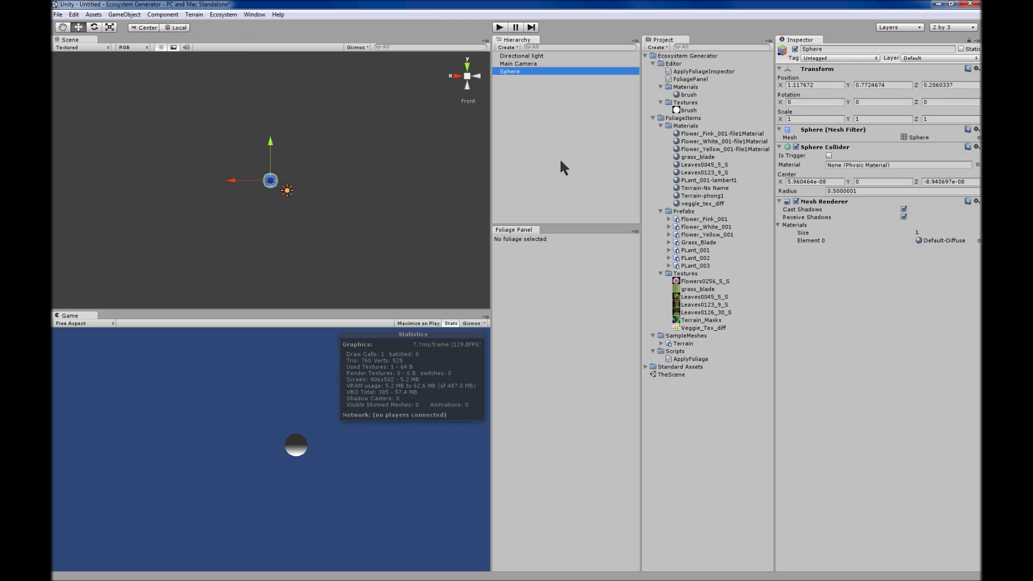
left_click(807, 119)
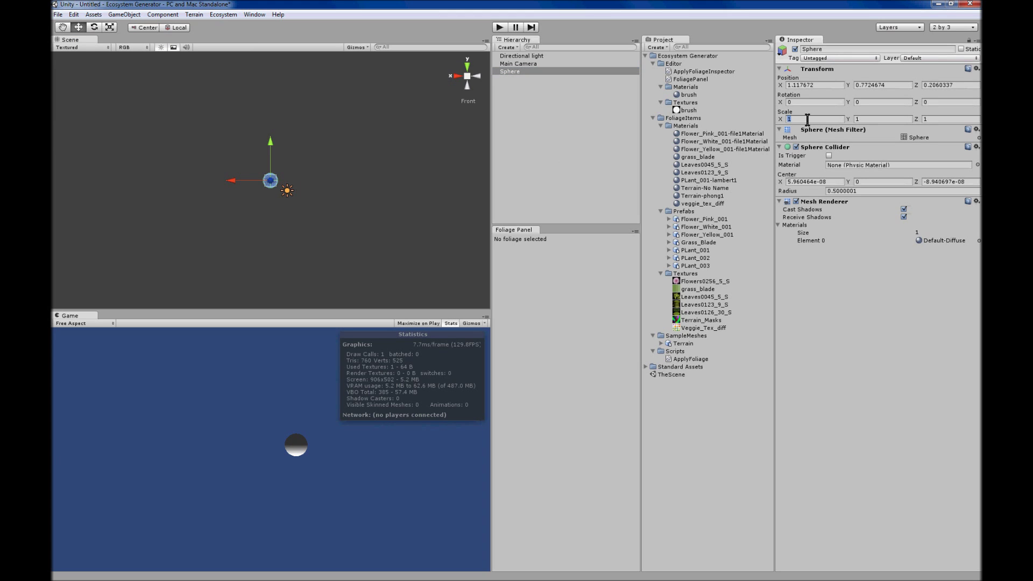
type("55")
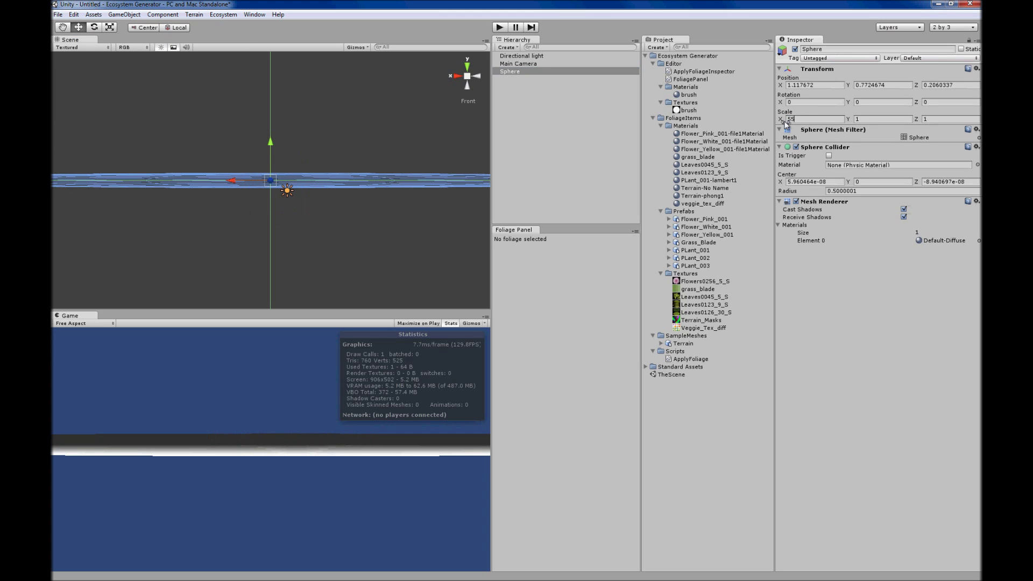
key("BackSpace")
key("Tab")
type("5")
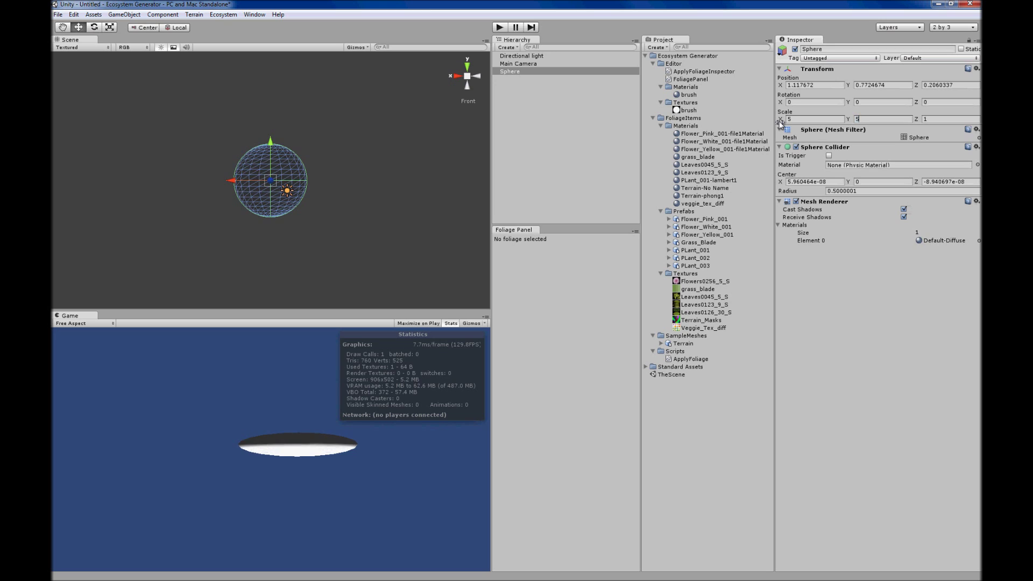
key("Tab")
type("5")
left_click(337, 208)
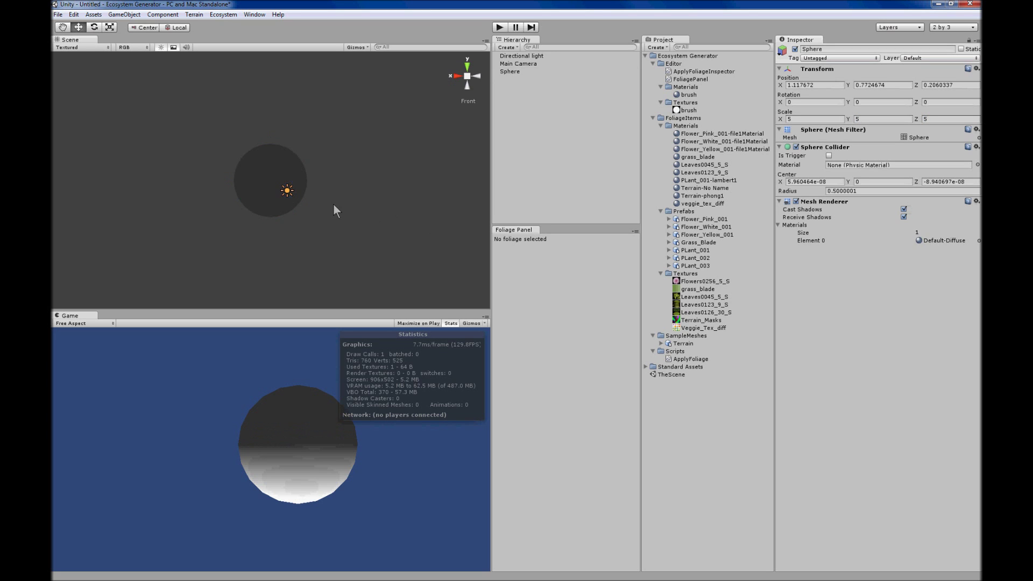
Step: Select the sphere, add the six sample foliage layers to it, and deselect it
left_click(286, 189)
scroll(283, 187, "up", 6)
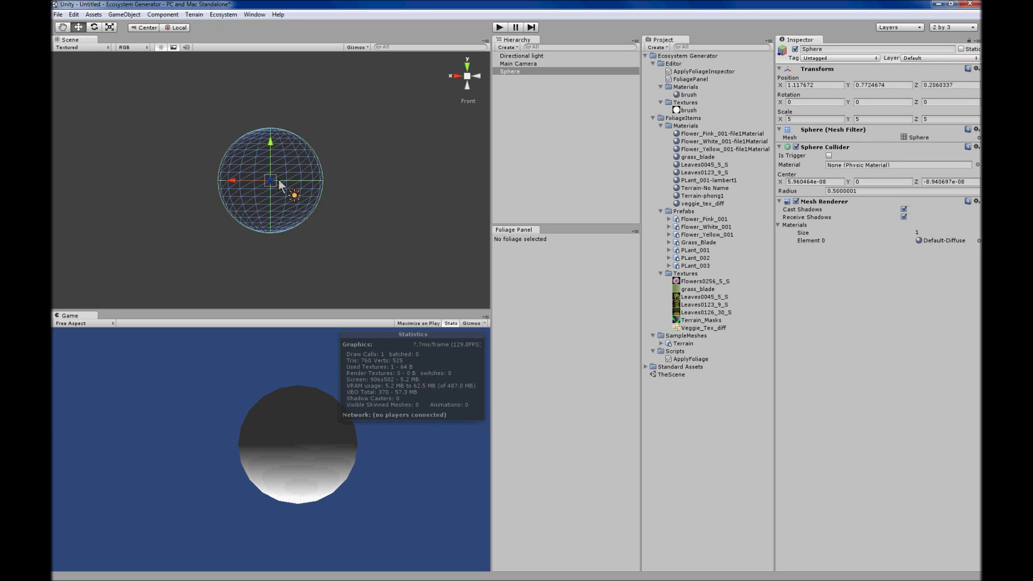
scroll(280, 185, "up", 1)
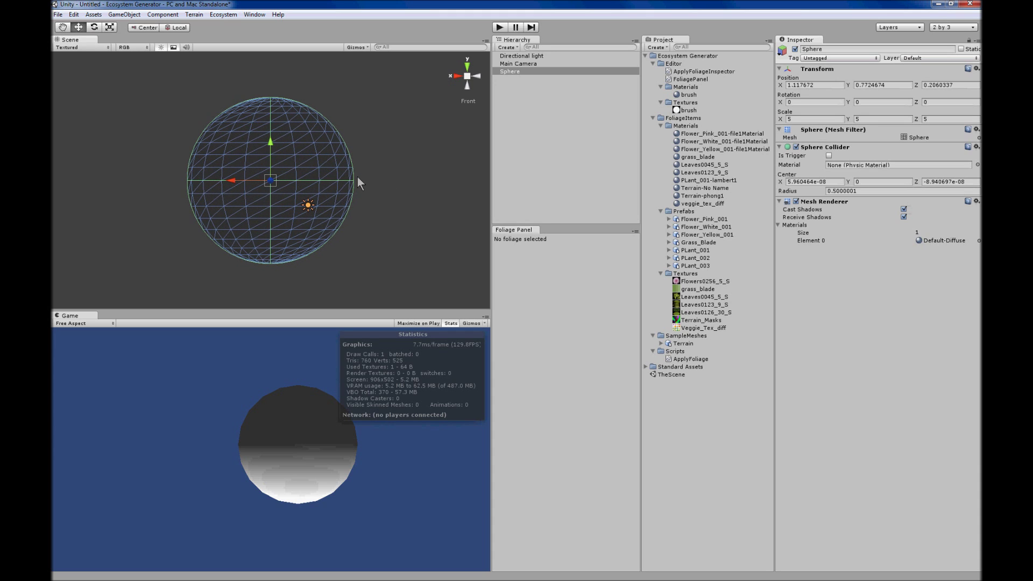
left_click(357, 176)
left_click(283, 175)
left_click(224, 15)
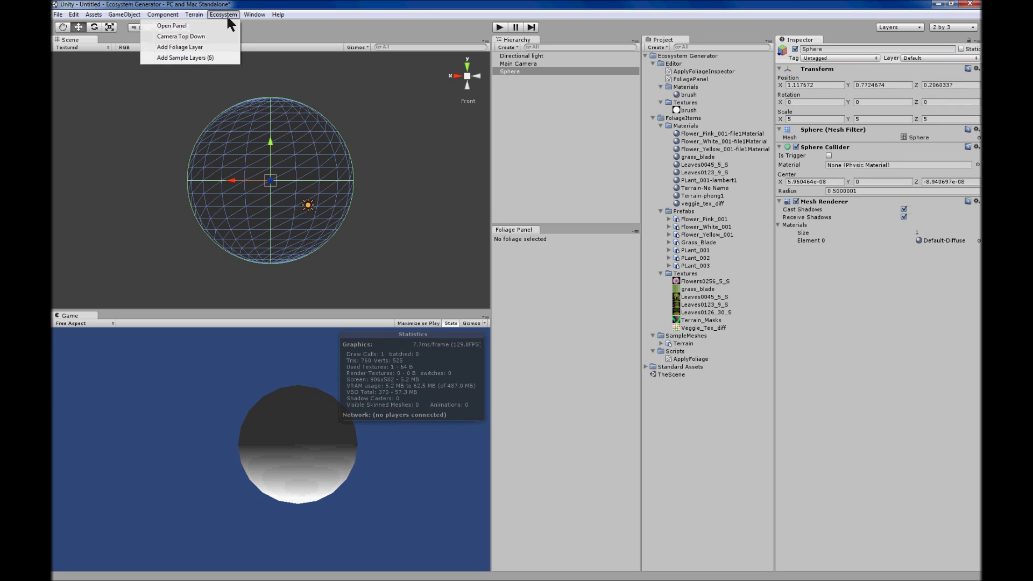
left_click(203, 58)
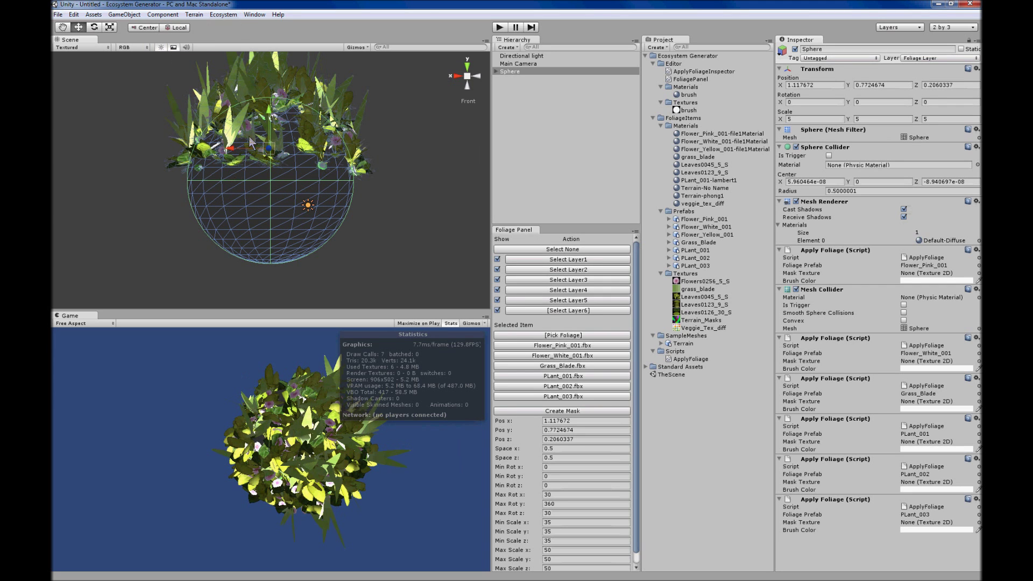
left_click(369, 204)
left_click_drag(312, 178, 257, 220, "alt")
Step: Create a capsule in the scene alongside the planted sphere
left_click(162, 14)
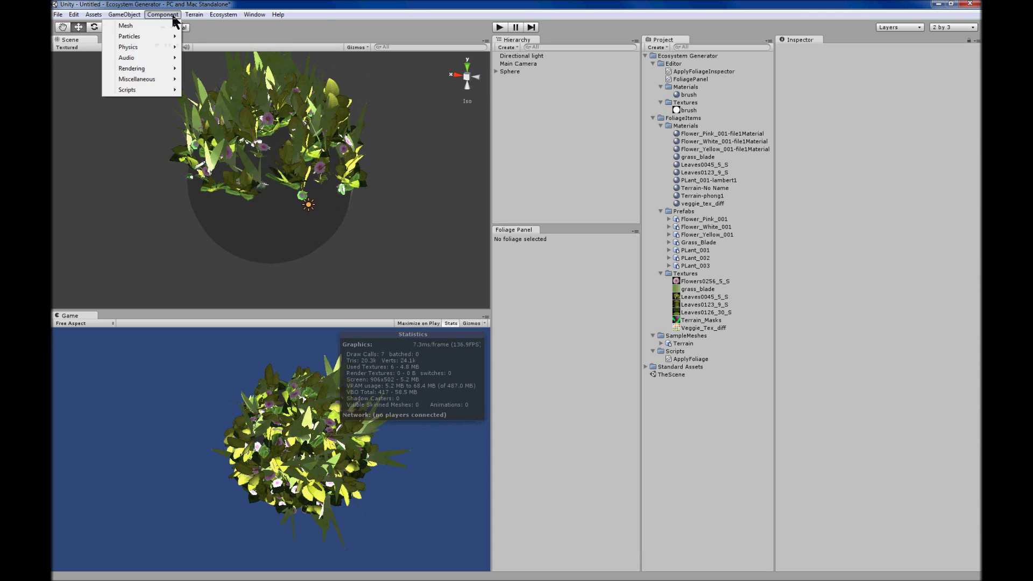
mouse_move(123, 15)
mouse_move(122, 39)
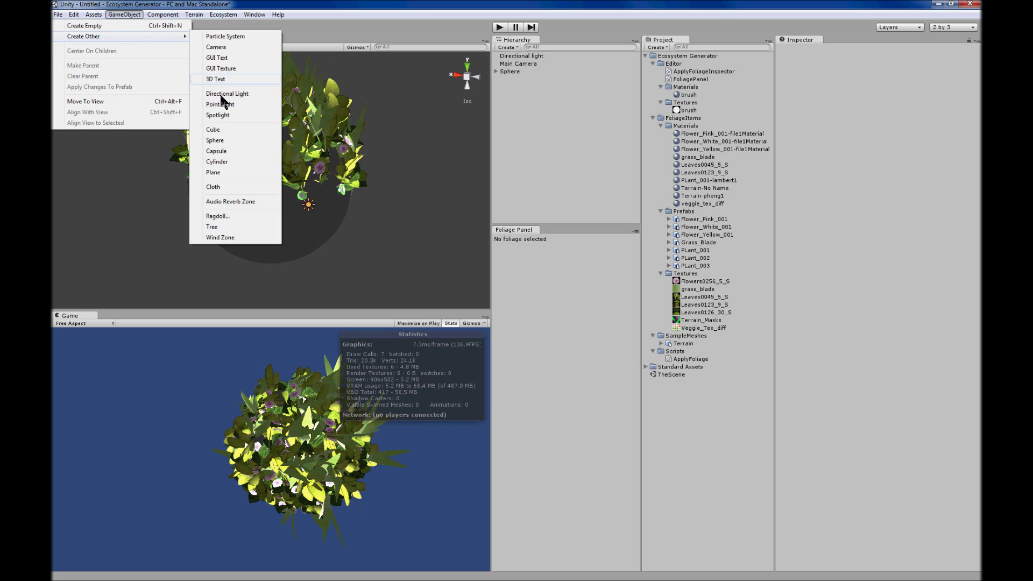
left_click(217, 151)
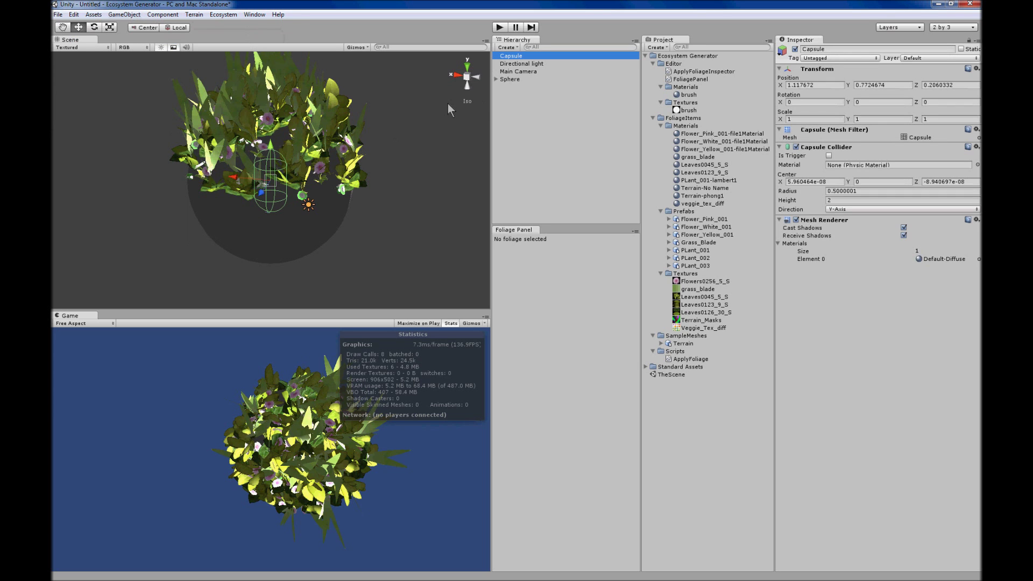
Step: Set the capsule's X, Y and Z scale to 10
left_click(806, 119)
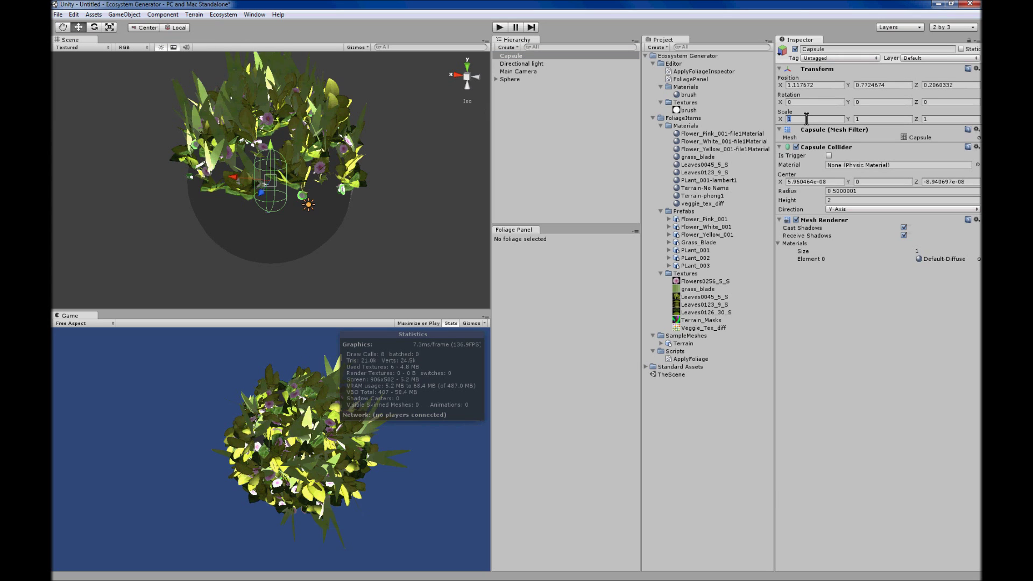
type("10")
key("Tab")
type("10")
key("Tab")
type("10")
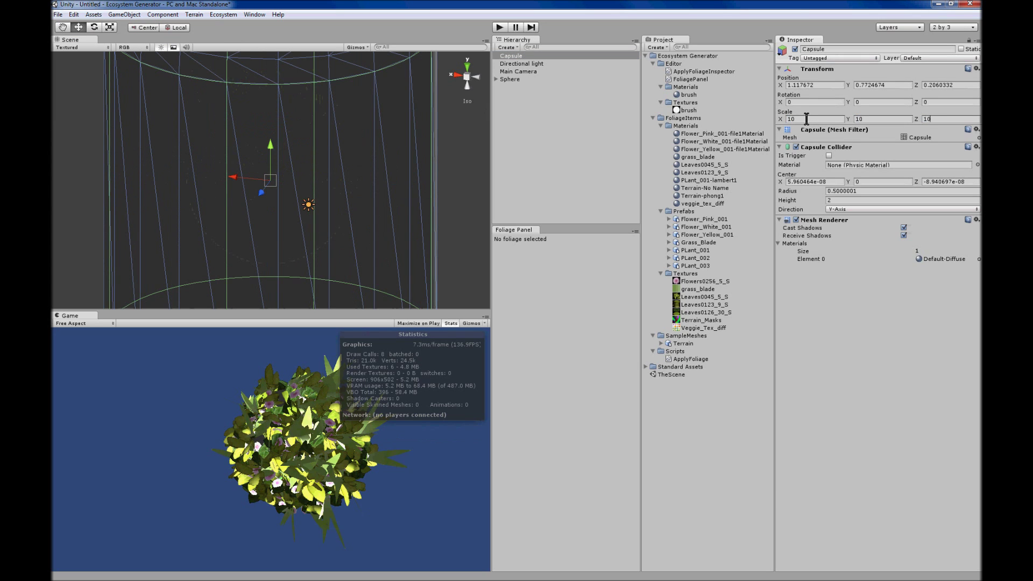
Step: Reduce the capsule's X, Y and Z scale to 5
left_click(806, 119)
type("5")
key("Tab")
type("5")
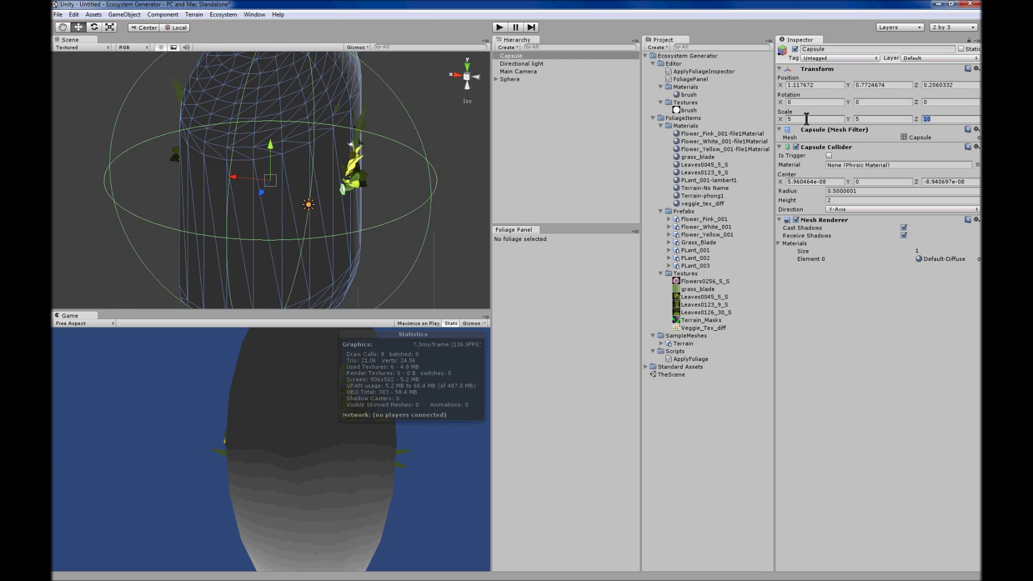
key("Tab")
type("5")
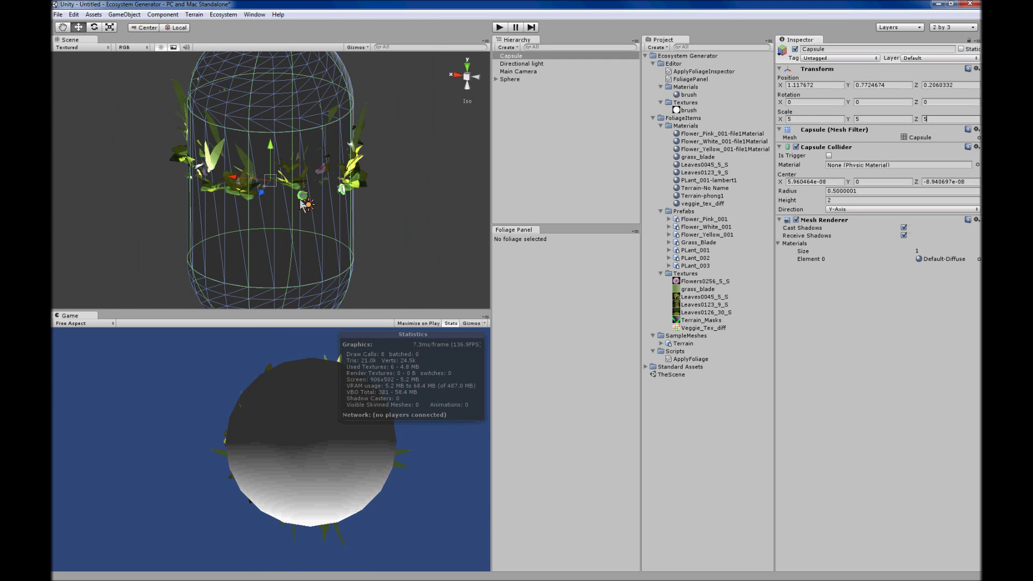
Step: Move the capsule out of the sphere to about X 5.22 and set its X, Y and Z scale to 2
left_click_drag(239, 182, 108, 167)
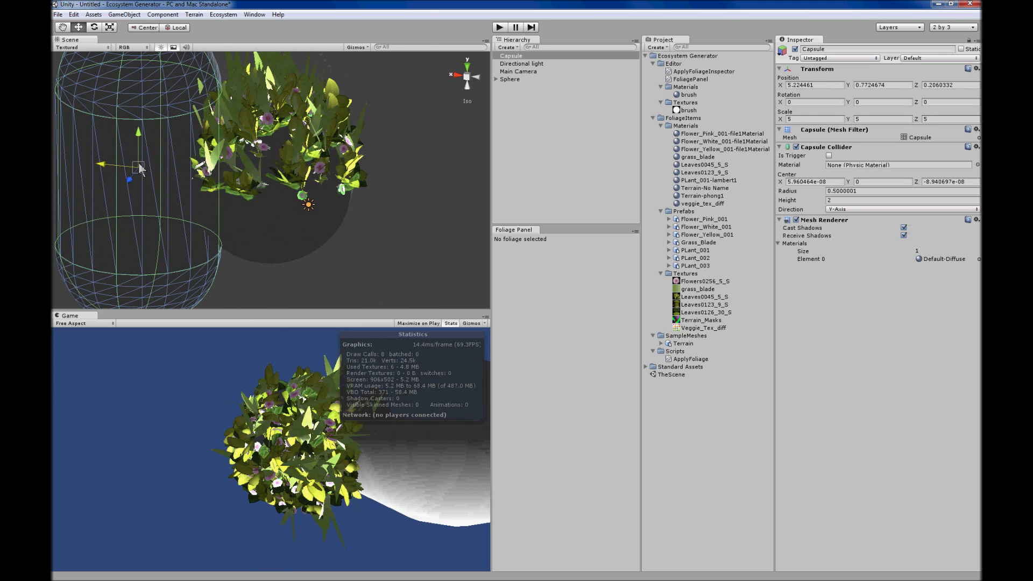
left_click(813, 120)
type("2")
key("Tab")
type("2")
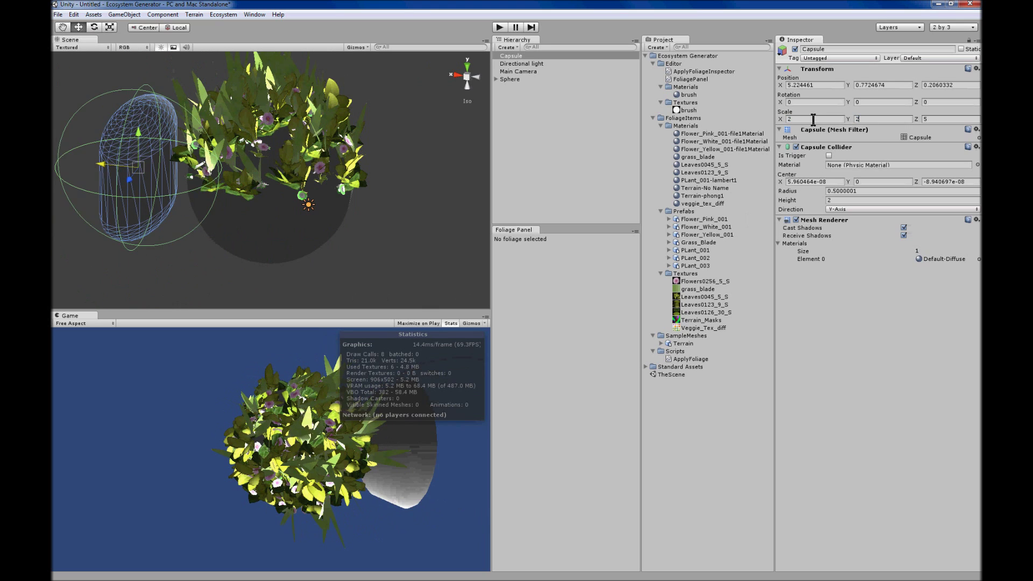
key("Tab")
type("2")
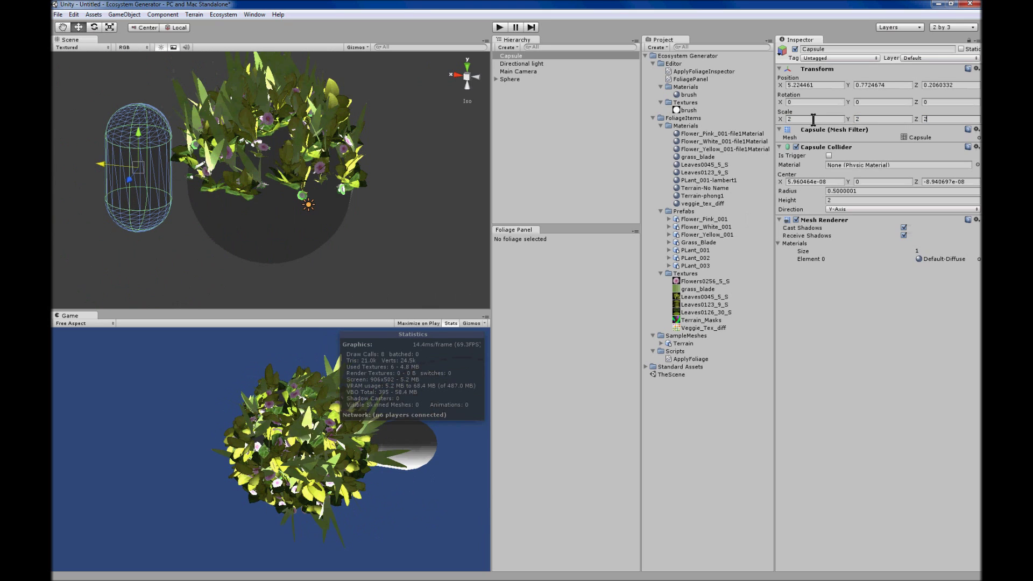
Step: Add the six sample foliage layers to the capsule and deselect it
left_click(224, 15)
left_click(185, 58)
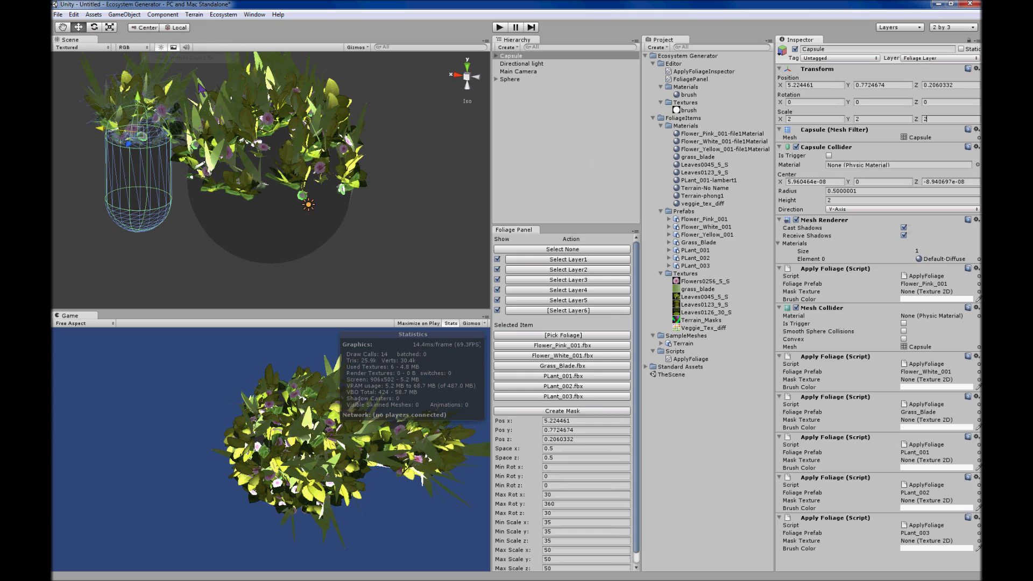
left_click(155, 260)
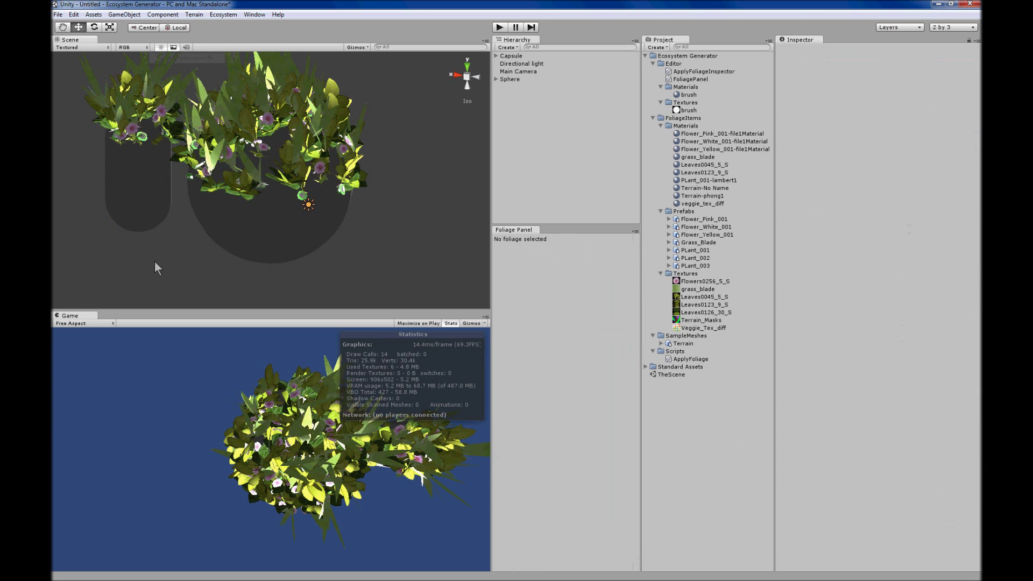
Step: Rotate the capsule to about X 4.8, Y -14.7, Z -33.2 degrees and shift it to about X 5.69, Y 0.10, Z 0.21
left_click(141, 216)
key("e")
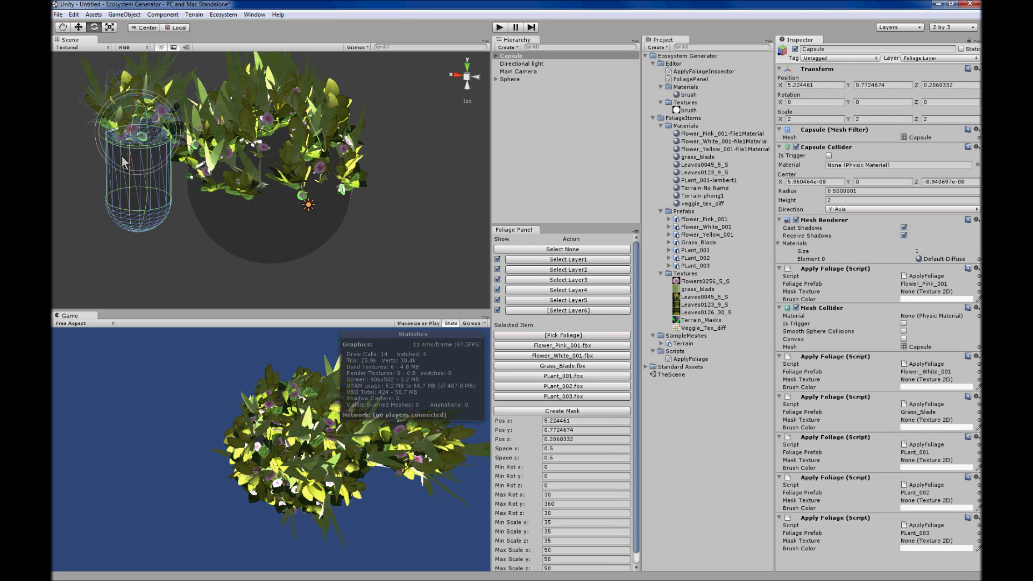
left_click_drag(119, 171, 378, 195)
key("w")
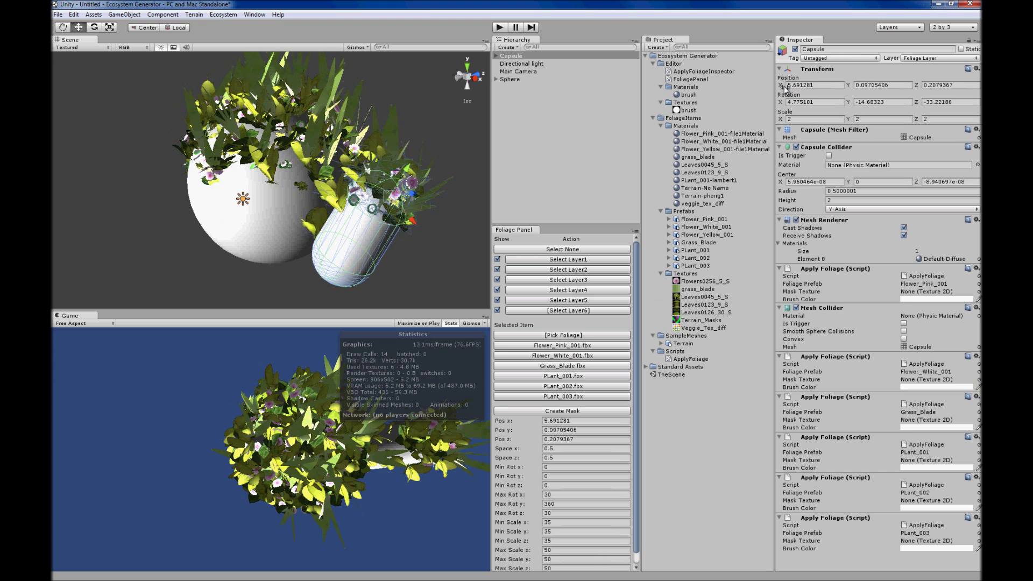
Step: Move the tilted capsule with its foliage well clear of the sphere and deselect it
left_click_drag(781, 86, 838, 86)
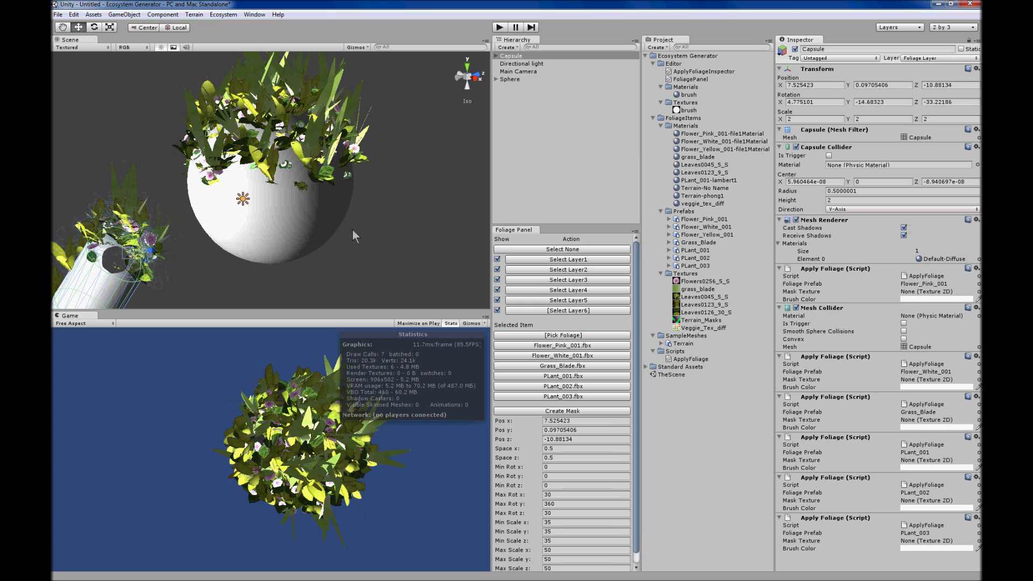
left_click_drag(353, 231, 373, 253, "alt")
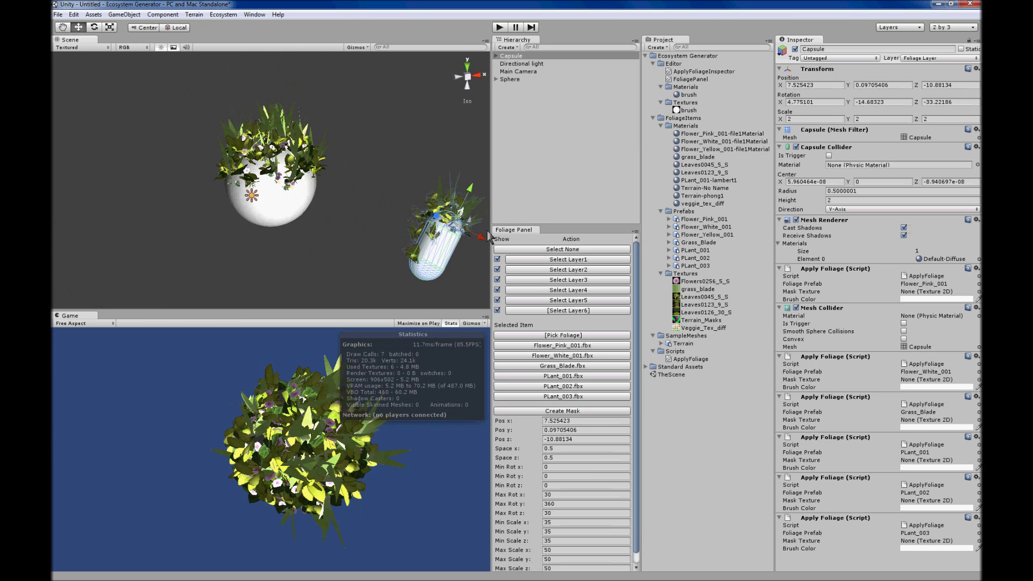
left_click_drag(480, 236, 216, 197)
left_click(330, 227)
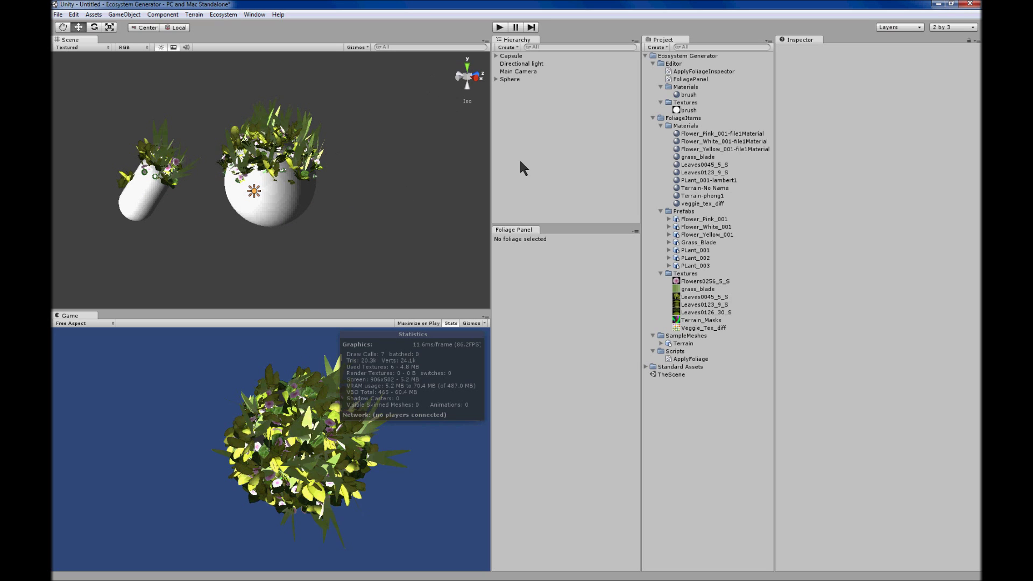
Step: Select Layer6 of the sphere's foliage and hide Layers 1 to 5 so only Layer6 is shown
left_click(686, 212)
left_click(694, 219)
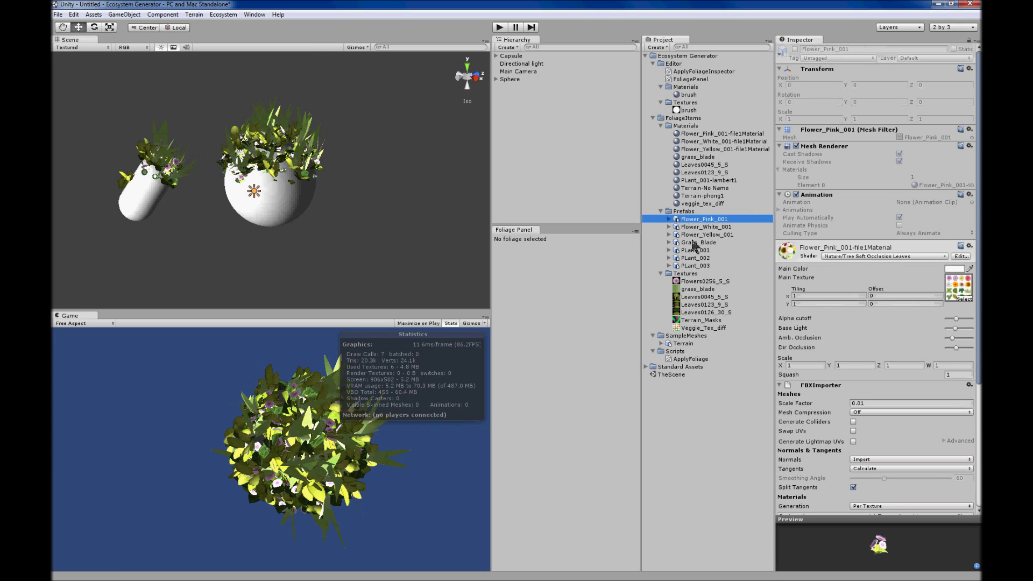
left_click(507, 79)
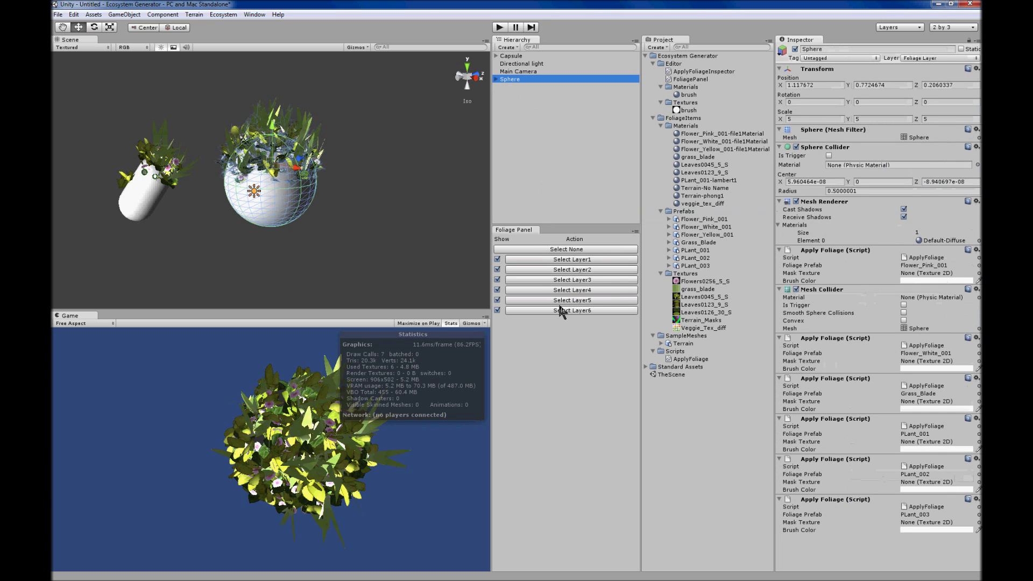
left_click(561, 310)
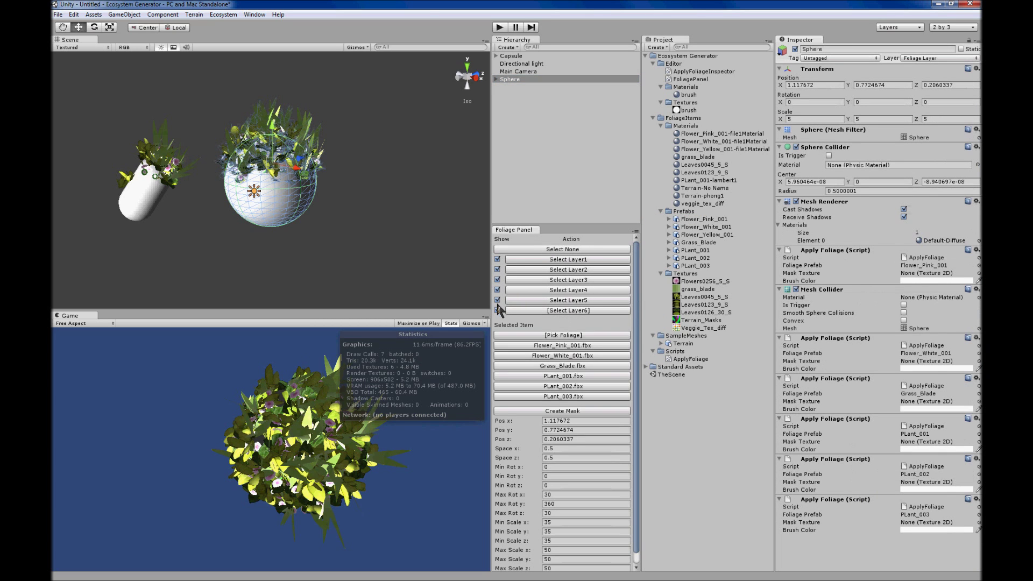
left_click(497, 300)
left_click(497, 289)
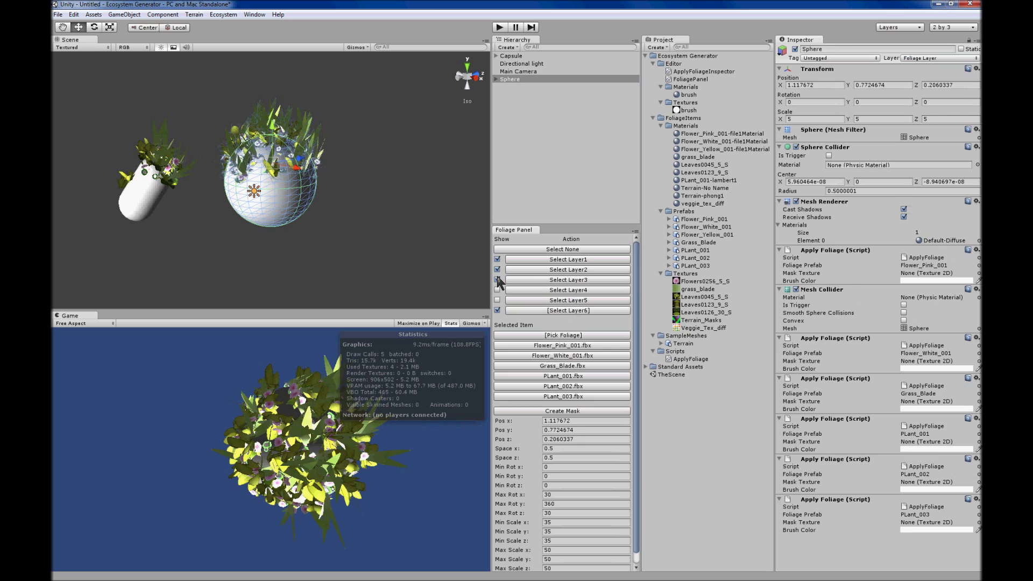
left_click(497, 279)
left_click(497, 269)
left_click(497, 260)
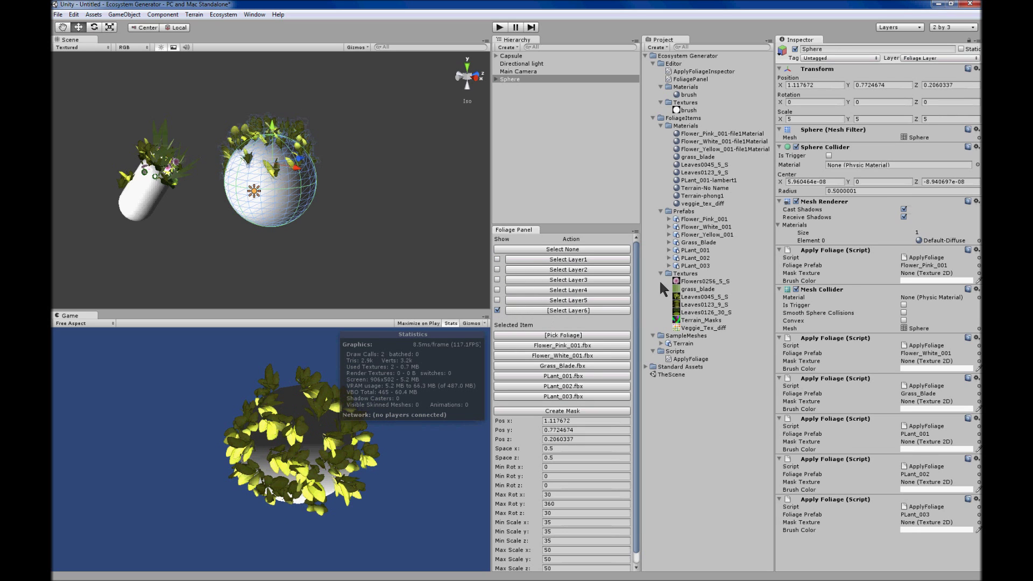
Step: Try the PLant_003 and PLant_002 models on the sphere's Layer6 and settle on PLant_001
left_click(567, 398)
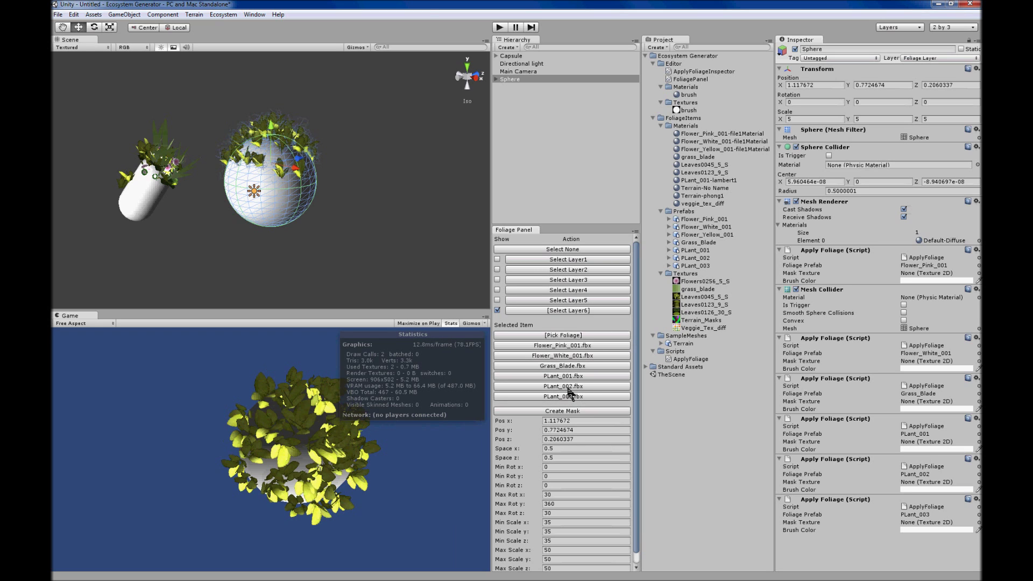
left_click(570, 387)
left_click(569, 379)
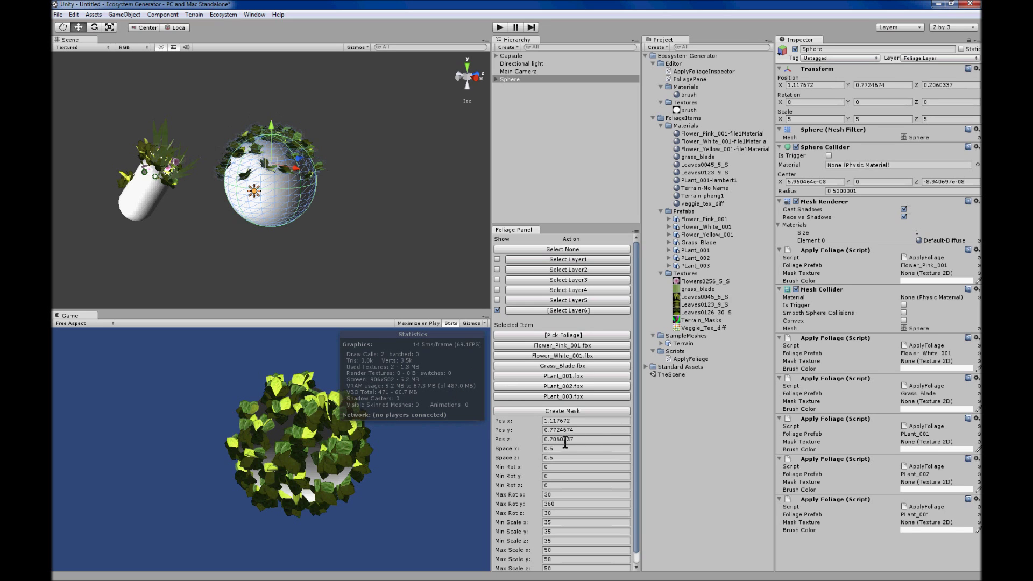
Step: Try densities of 200, 30 and 50 for the sphere's Layer6 foliage
scroll(565, 442, "down", 1)
left_click(570, 565)
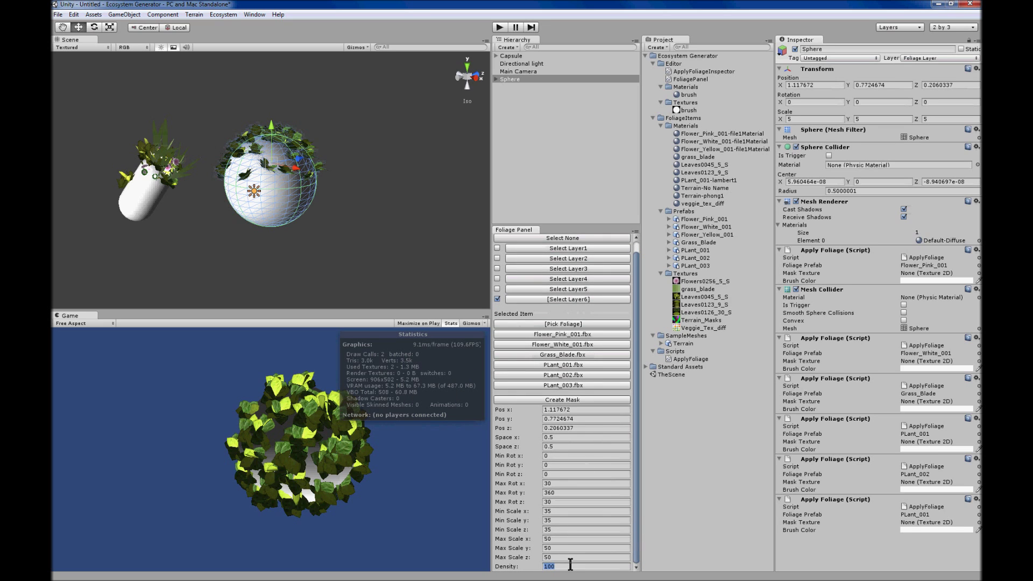
type("200")
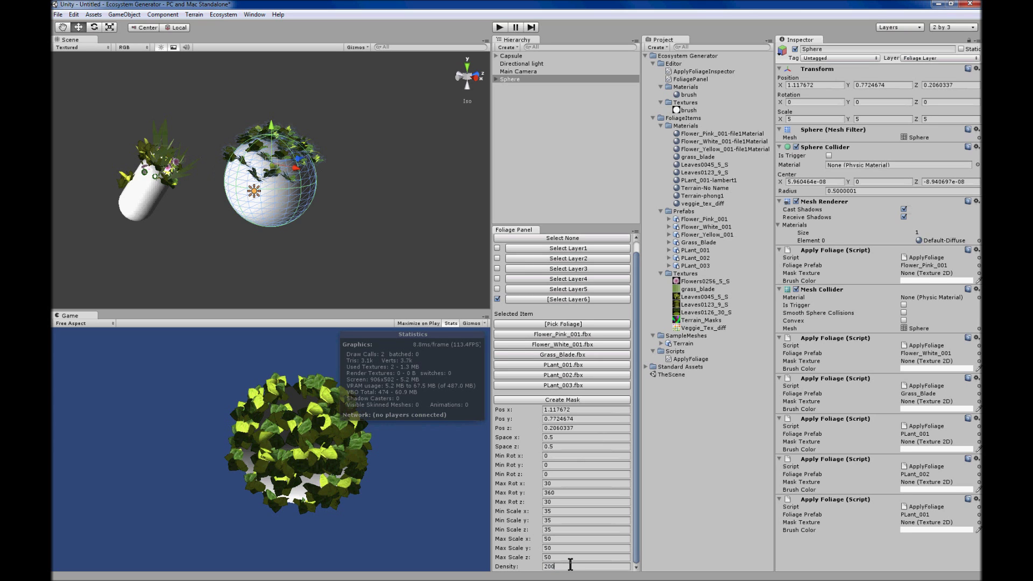
key("BackSpace")
key("BackSpace")
key("BackSpace")
type("30")
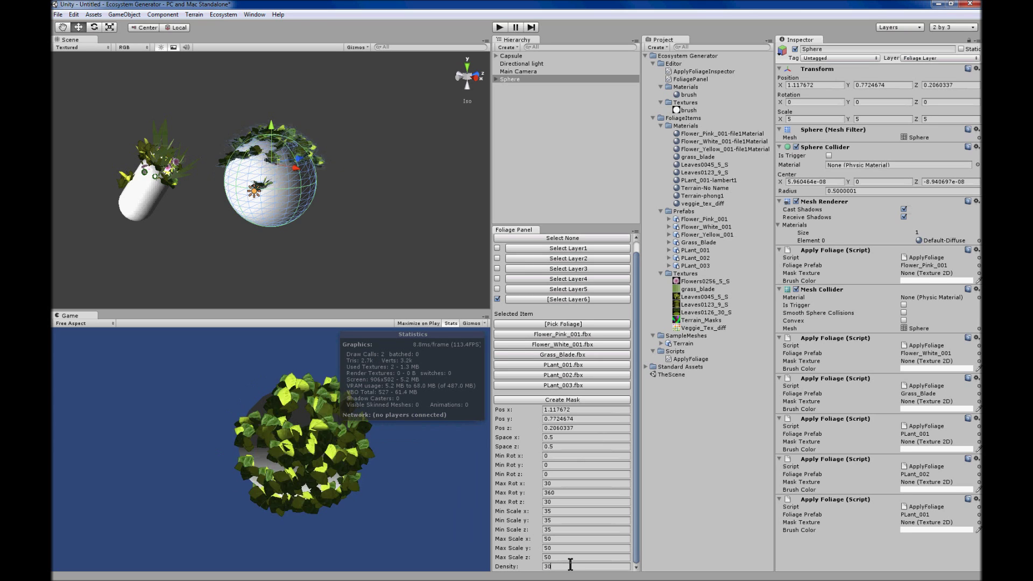
key("BackSpace")
key("BackSpace")
type("50")
key("BackSpace")
type("0")
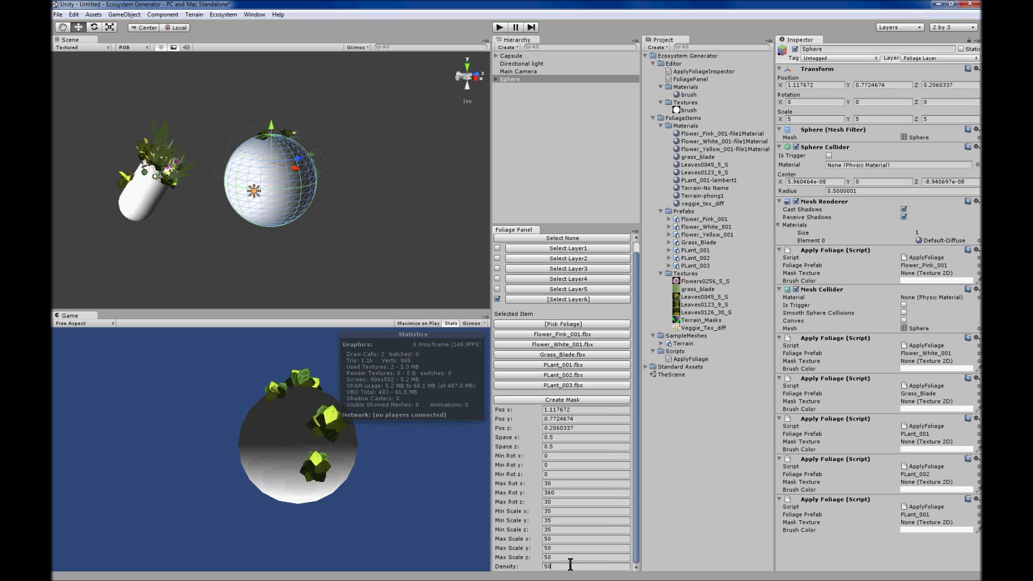
Step: Set the density of the sphere's Layer6 foliage to 15
key("BackSpace")
type("10")
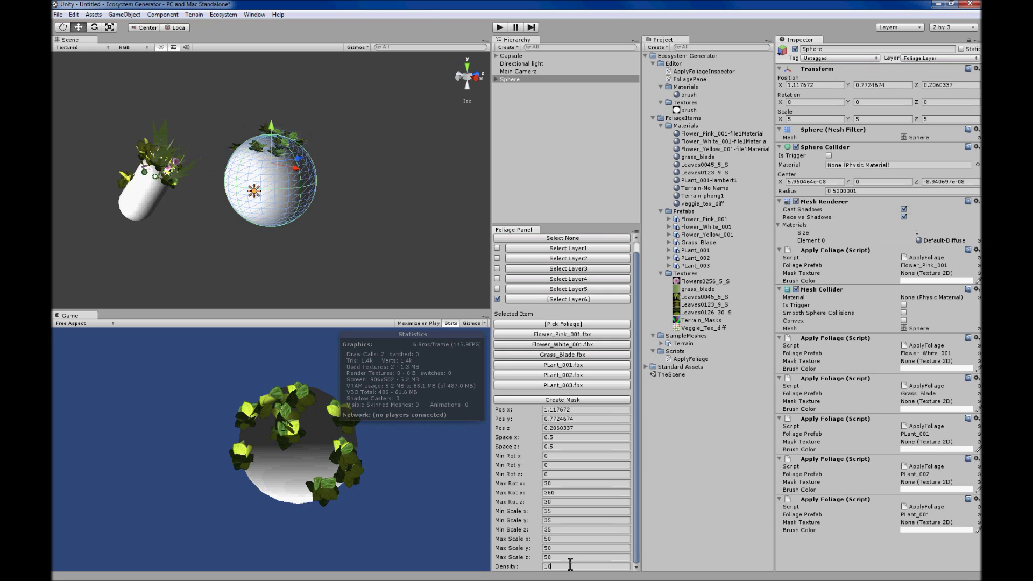
type("5")
key("BackSpace")
key("BackSpace")
type("5")
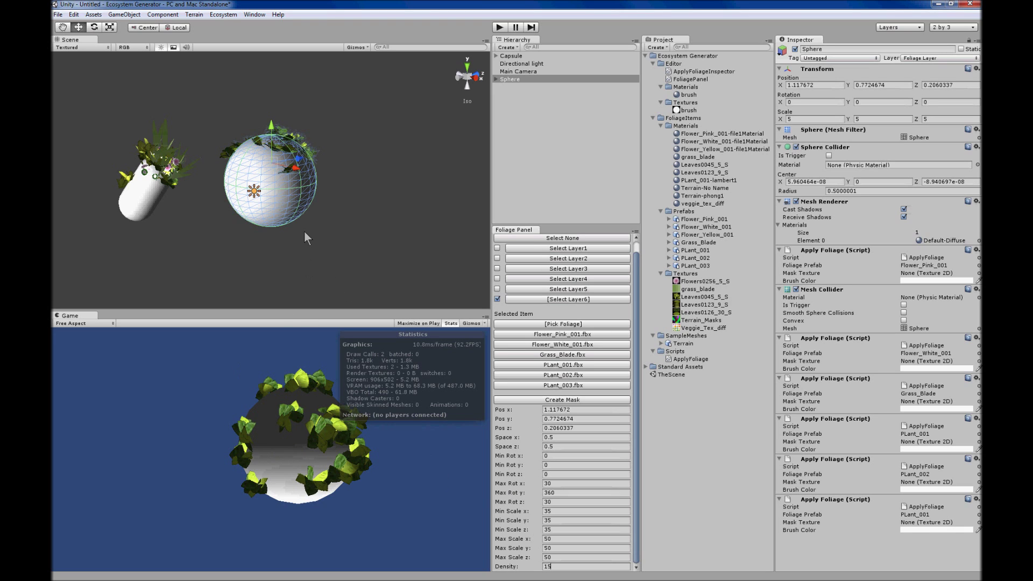
Step: Show the sphere's foliage Layers 1 to 5 again and deselect the sphere
left_click_drag(323, 209, 219, 218, "alt")
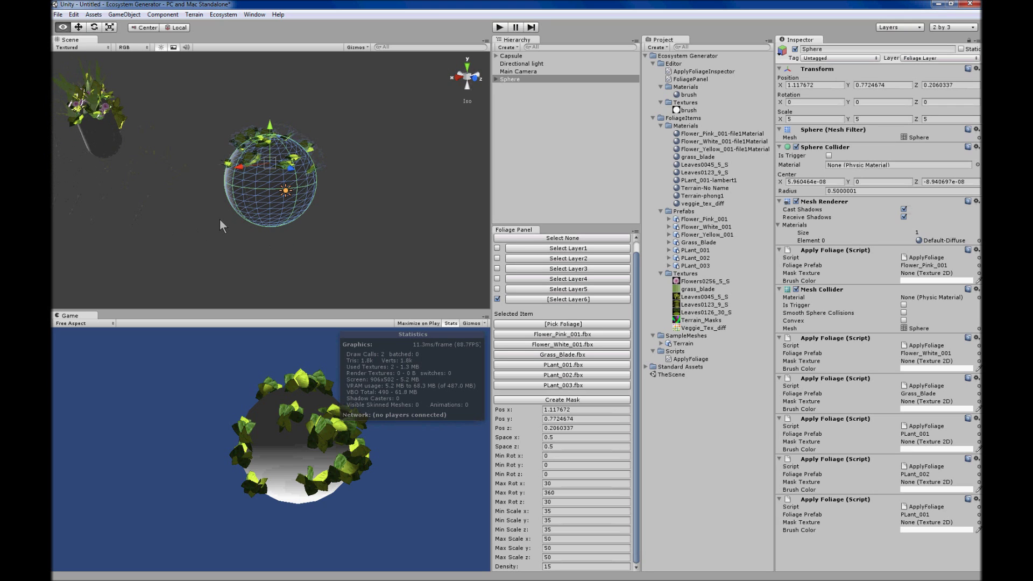
left_click(496, 289)
left_click(497, 278)
left_click(496, 269)
left_click(497, 258)
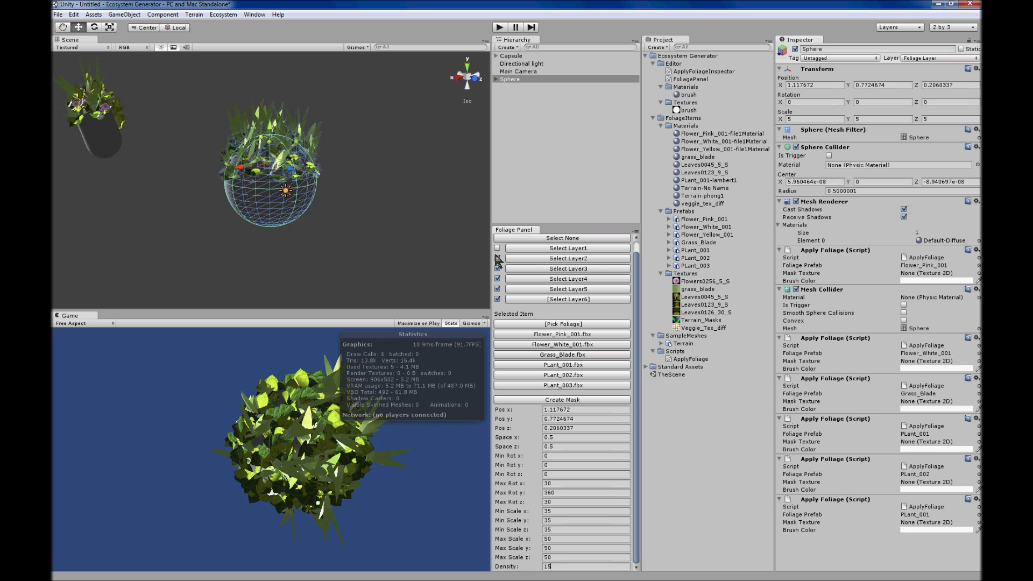
left_click(497, 248)
left_click(360, 229)
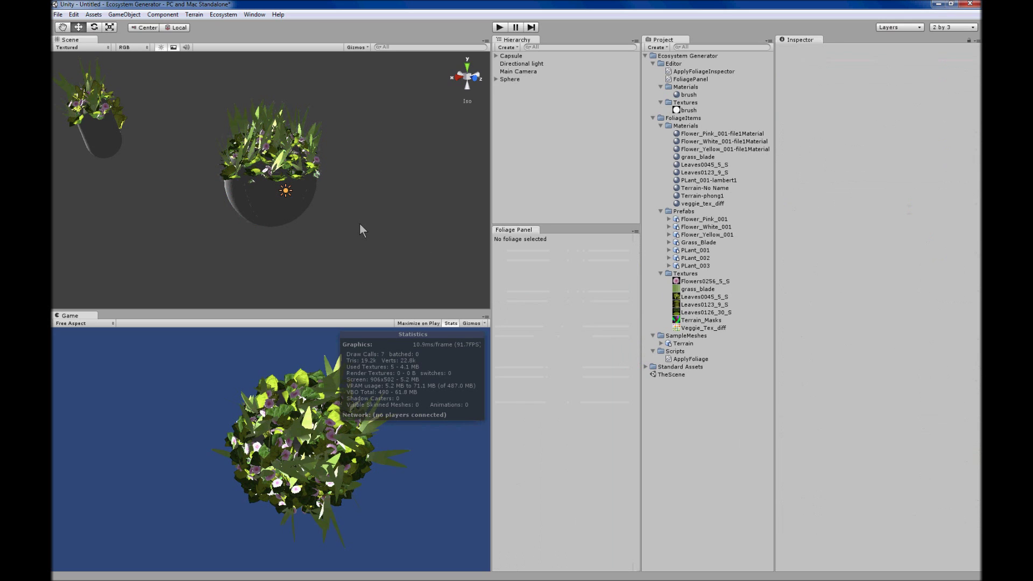